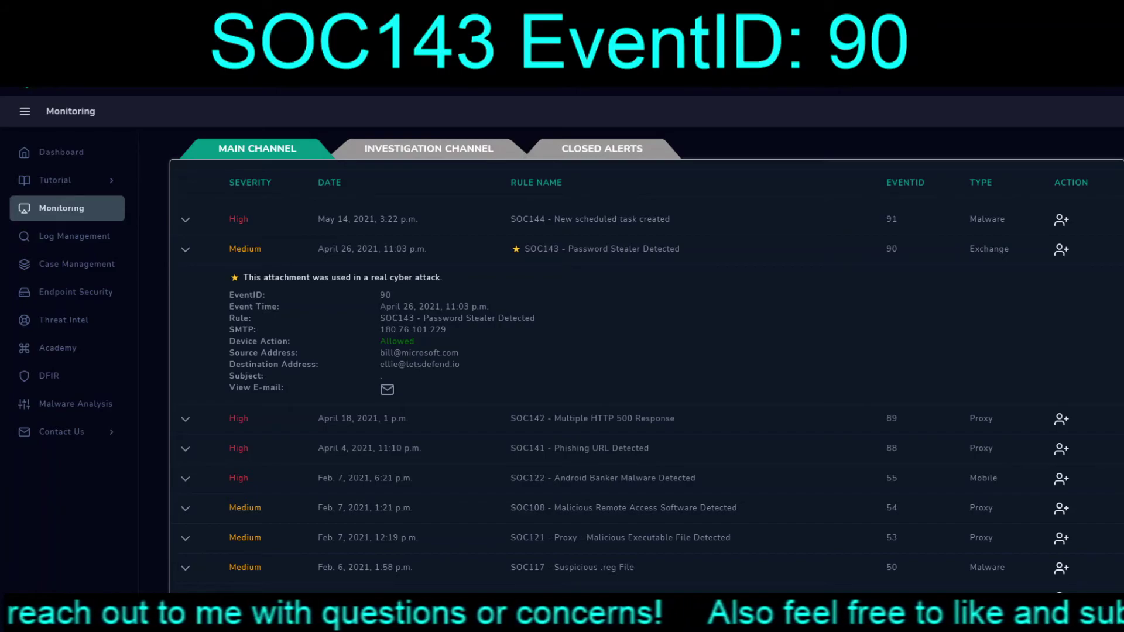
Copy the alert's SMTP address 180.76.101.229 and look up its reputation and block-list details in Cisco Talos
left_click_drag(446, 330, 379, 329)
key("ctrl+c")
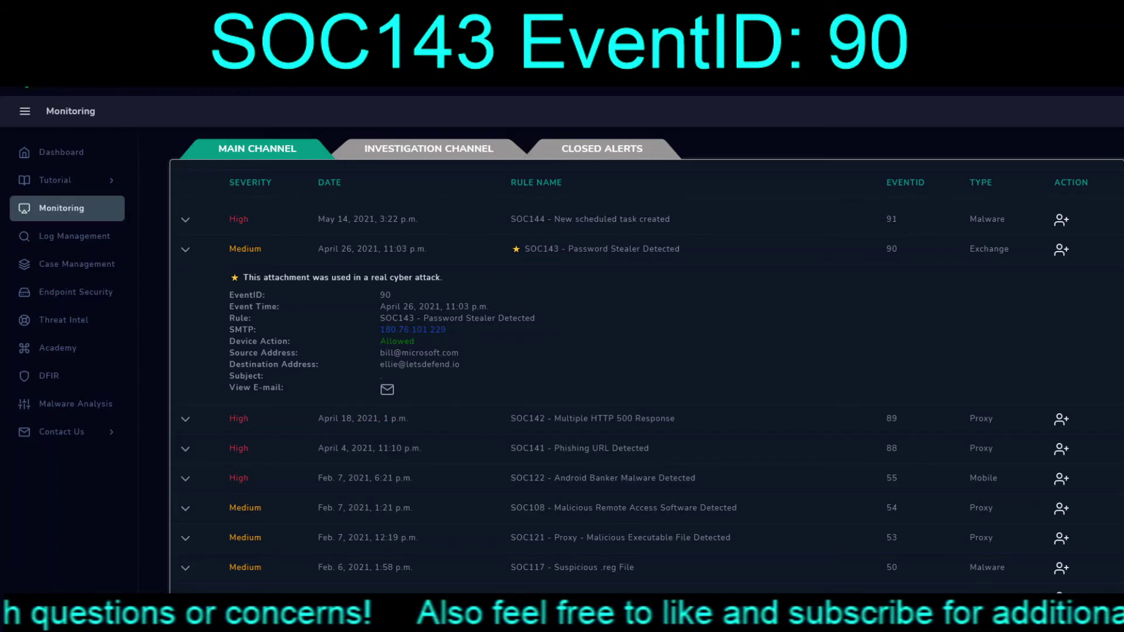
key("ctrl+t")
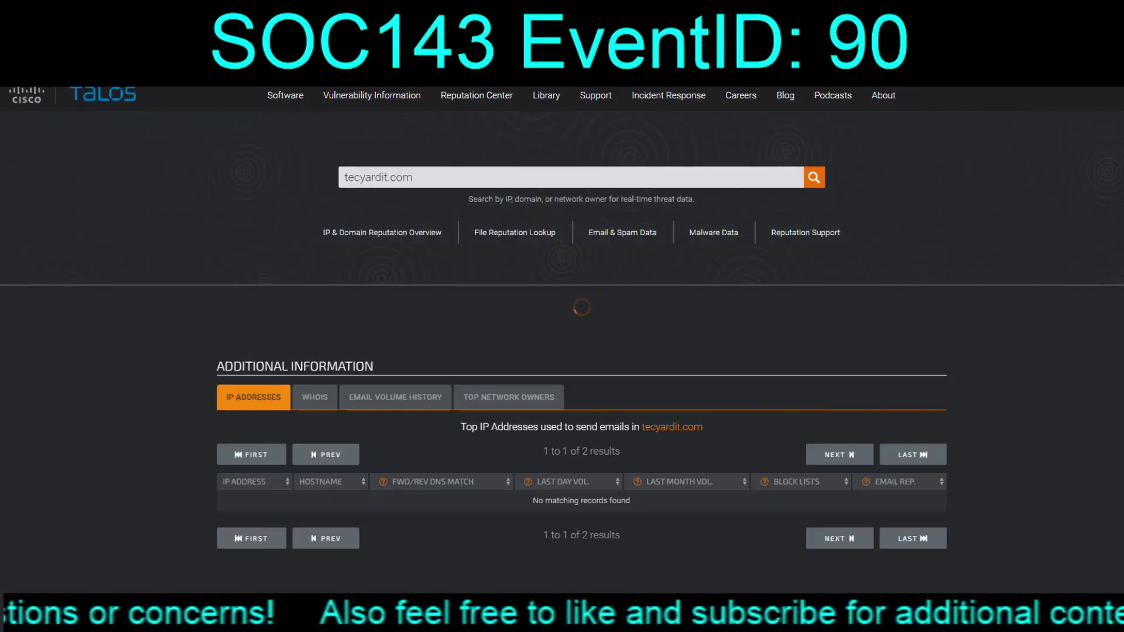
left_click_drag(414, 177, 354, 176)
key("ctrl+v")
key("ctrl+a")
key("ctrl+v")
key("Return")
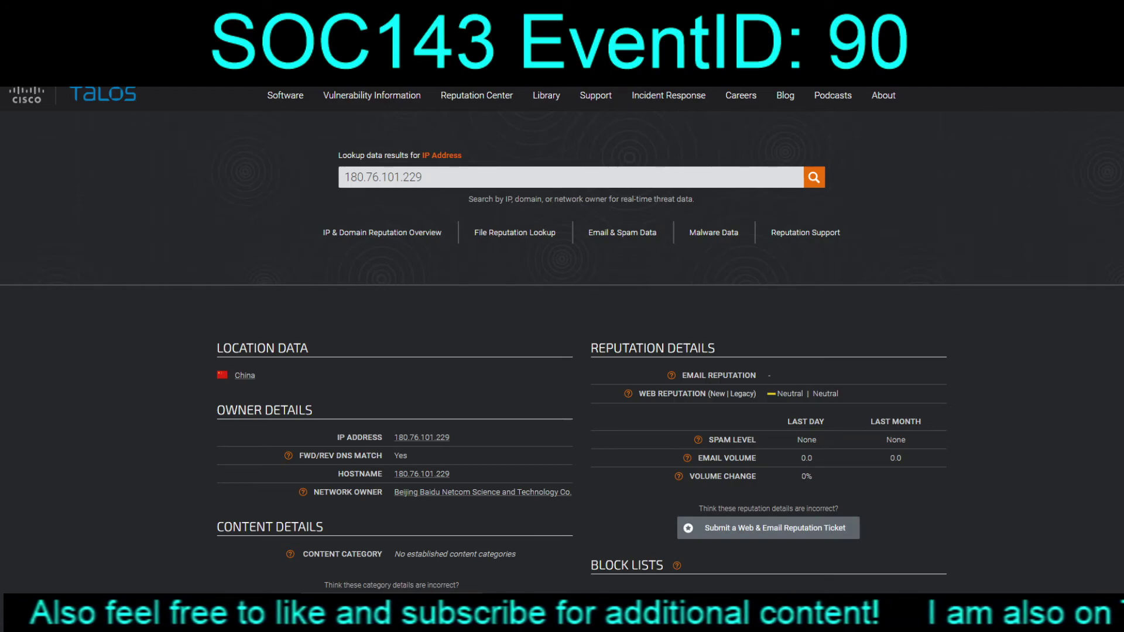
scroll(562, 324, "down", 1)
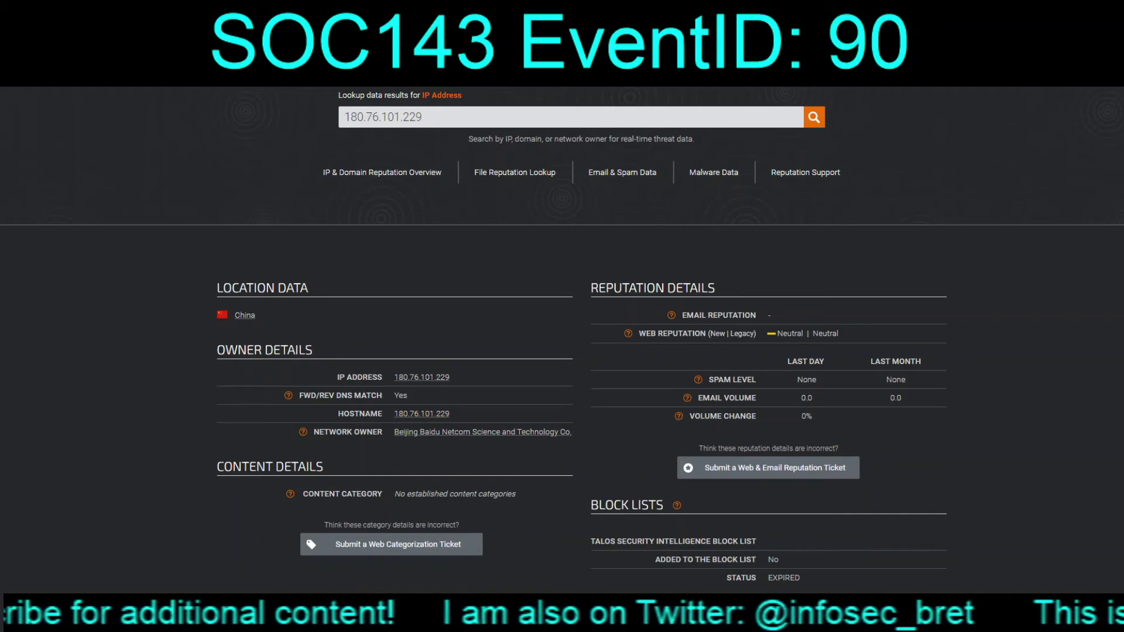
Return to the LetsDefend alert for EventID 90, view its attached e-mail, and close the message
key("ctrl+shift+Tab")
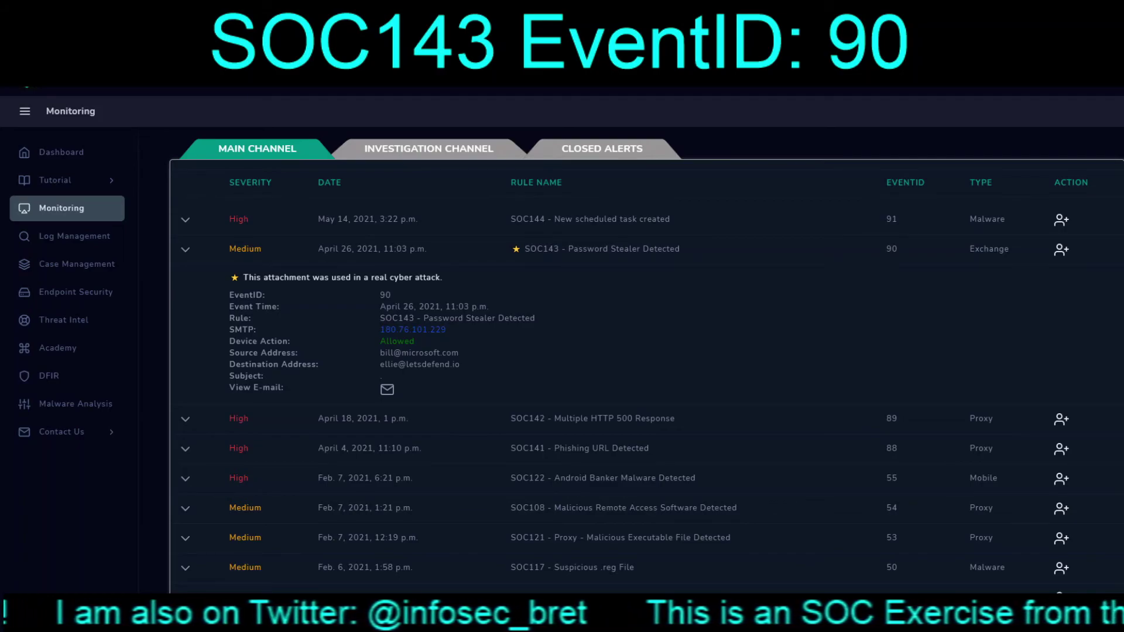
left_click(386, 390)
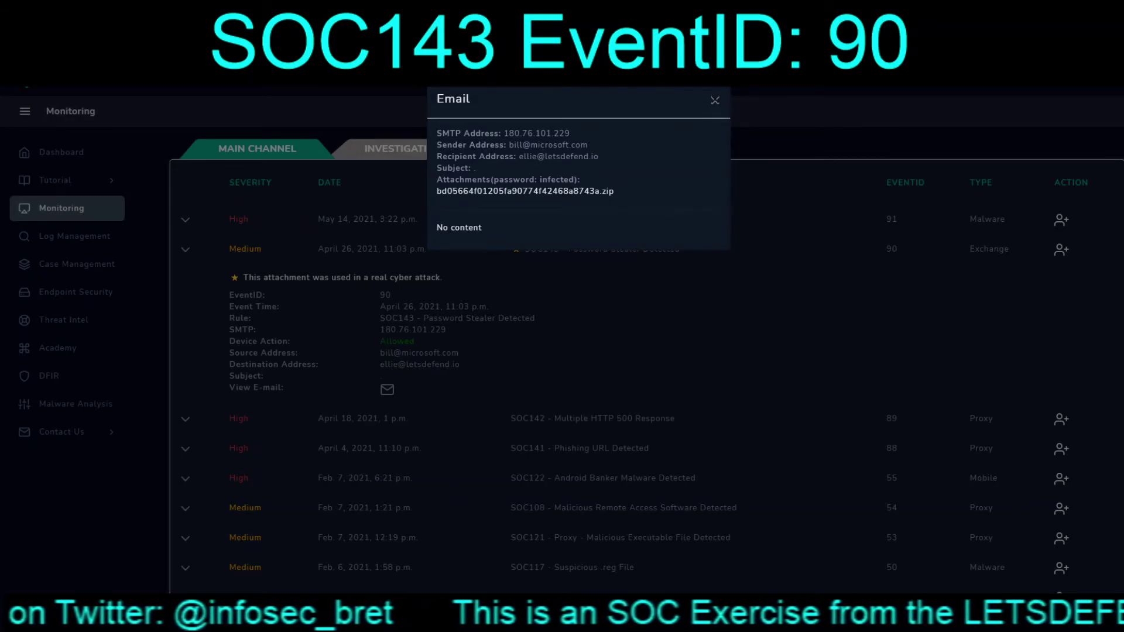
left_click(714, 100)
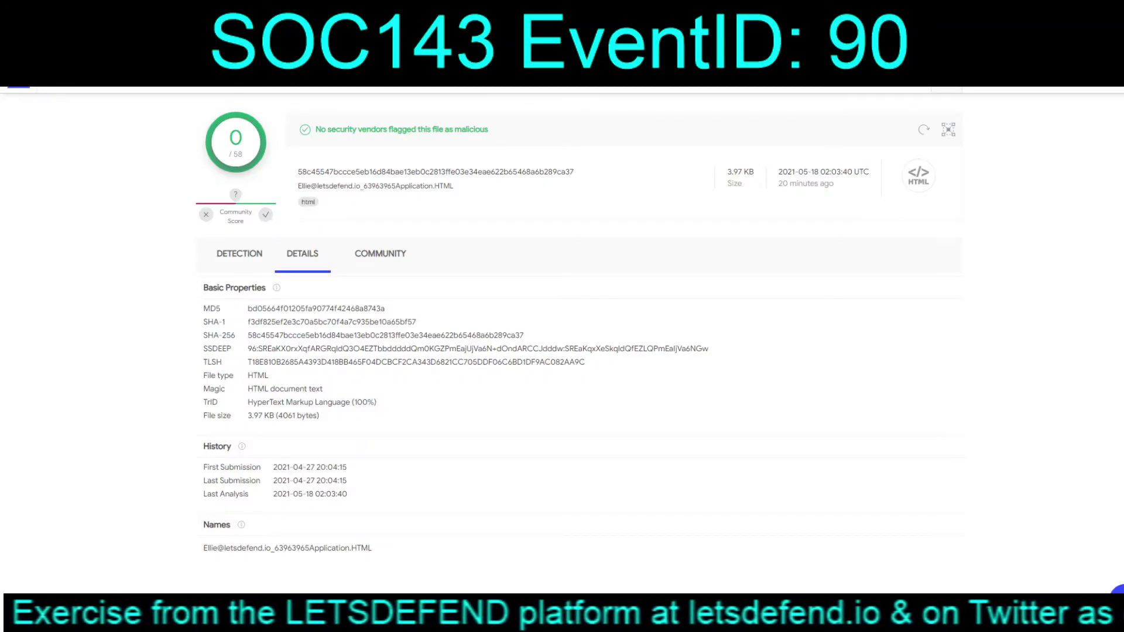
Review the vendor detections, details and community comments for the HTML attachment in its VirusTotal file report
left_click(239, 253)
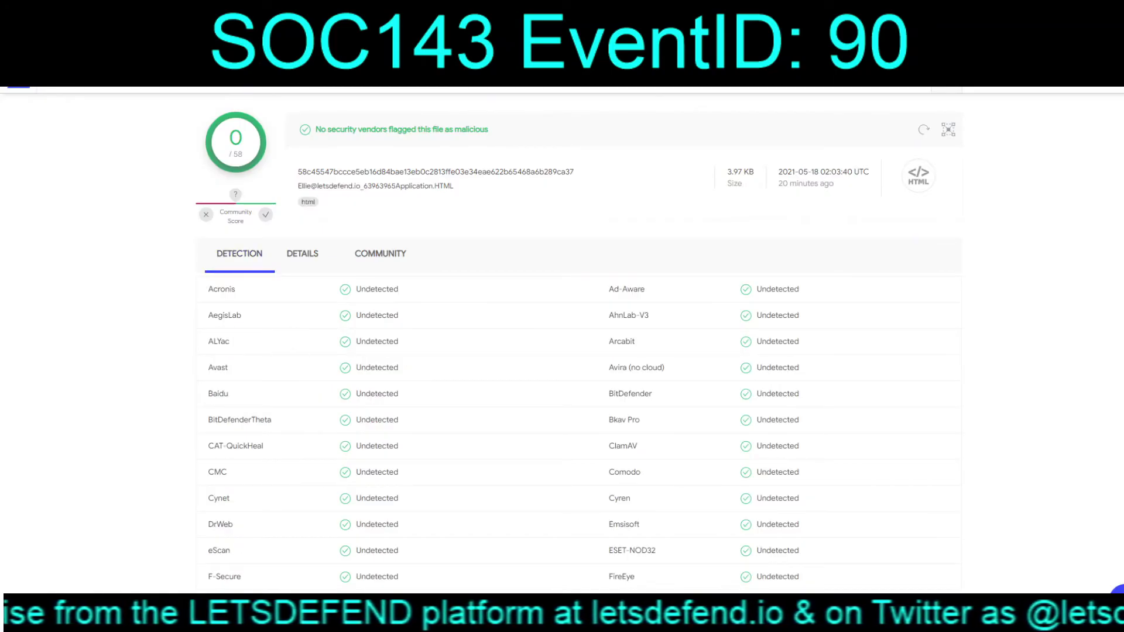
scroll(578, 339, "down", 9)
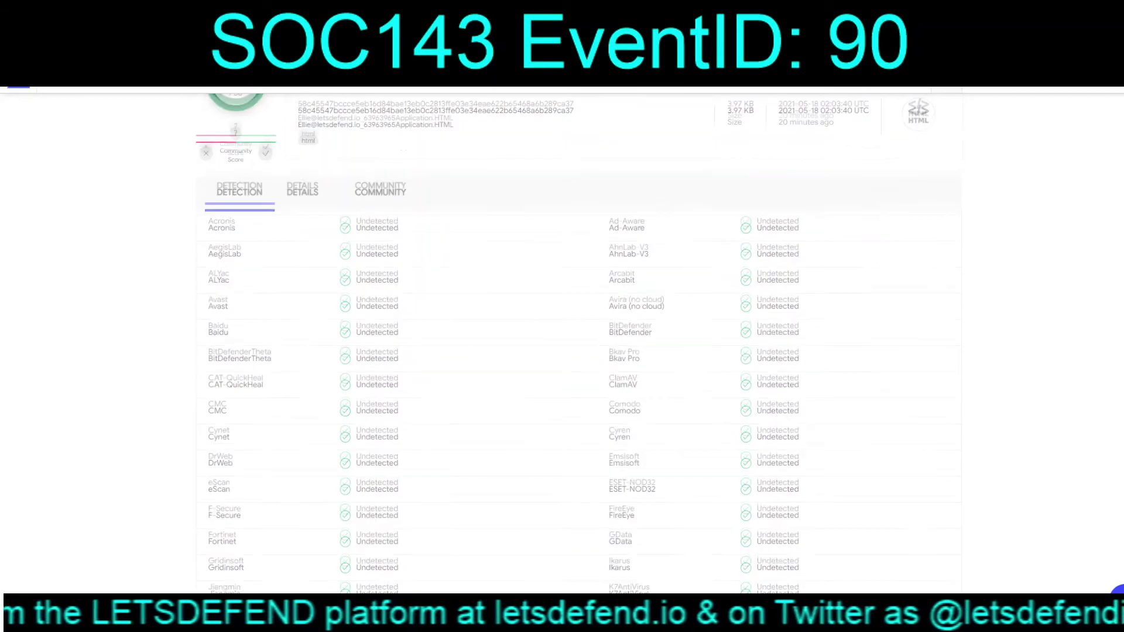
scroll(577, 340, "down", 4)
scroll(578, 340, "up", 15)
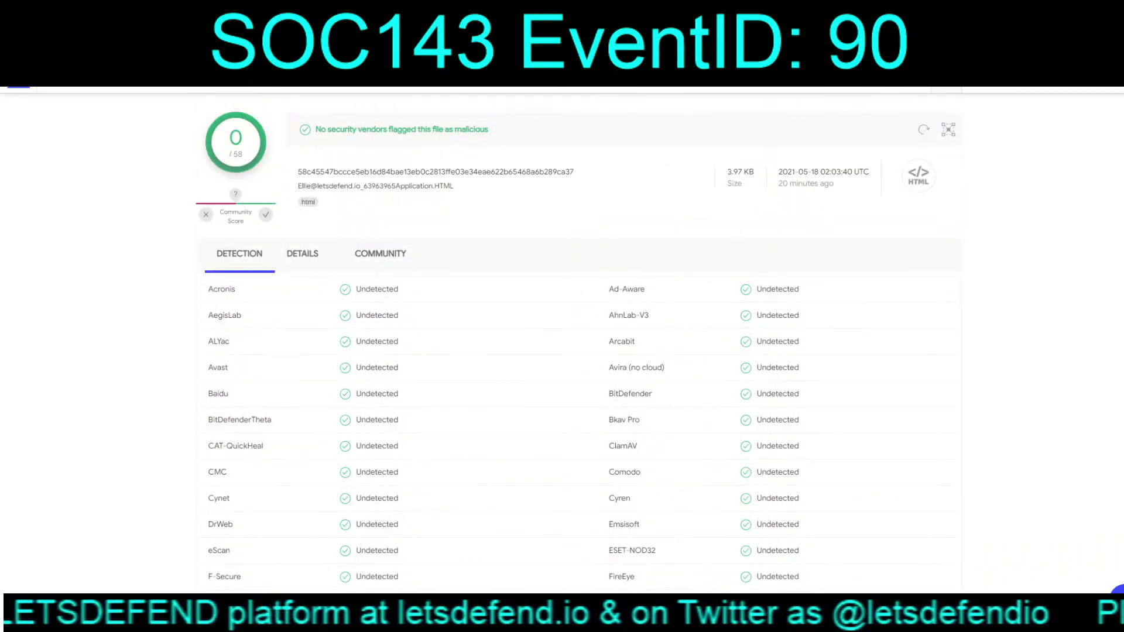
left_click(302, 254)
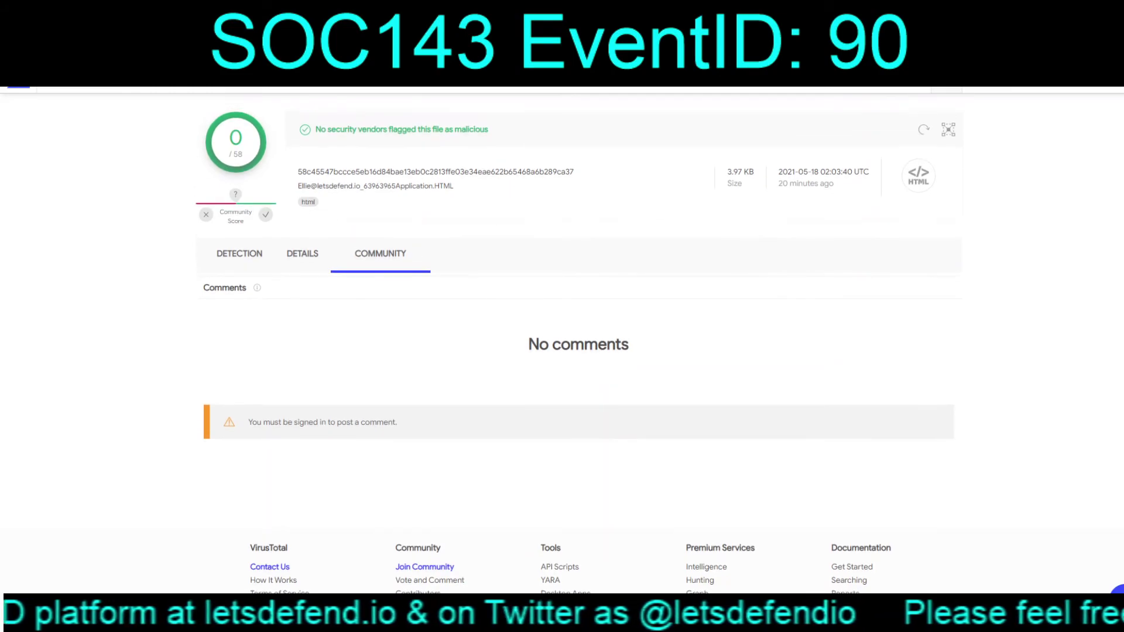
Examine the attachment's Hybrid Analysis report, enlarging the third sandbox screenshot and closing it again
key("ctrl+Tab")
scroll(482, 343, "up", 15)
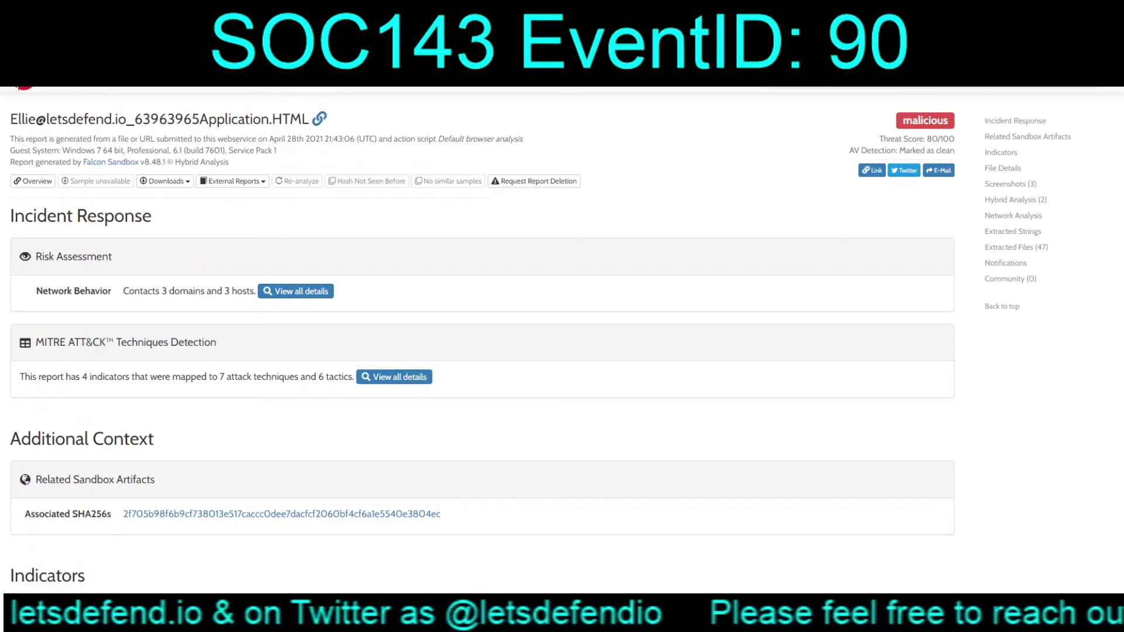
scroll(482, 328, "down", 15)
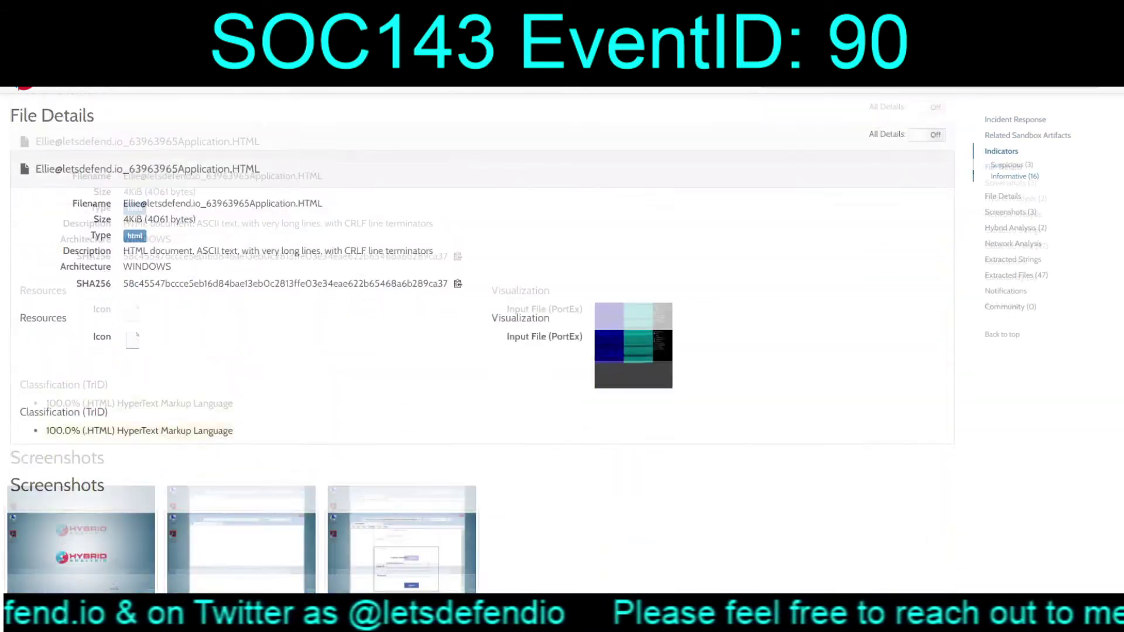
scroll(482, 328, "up", 5)
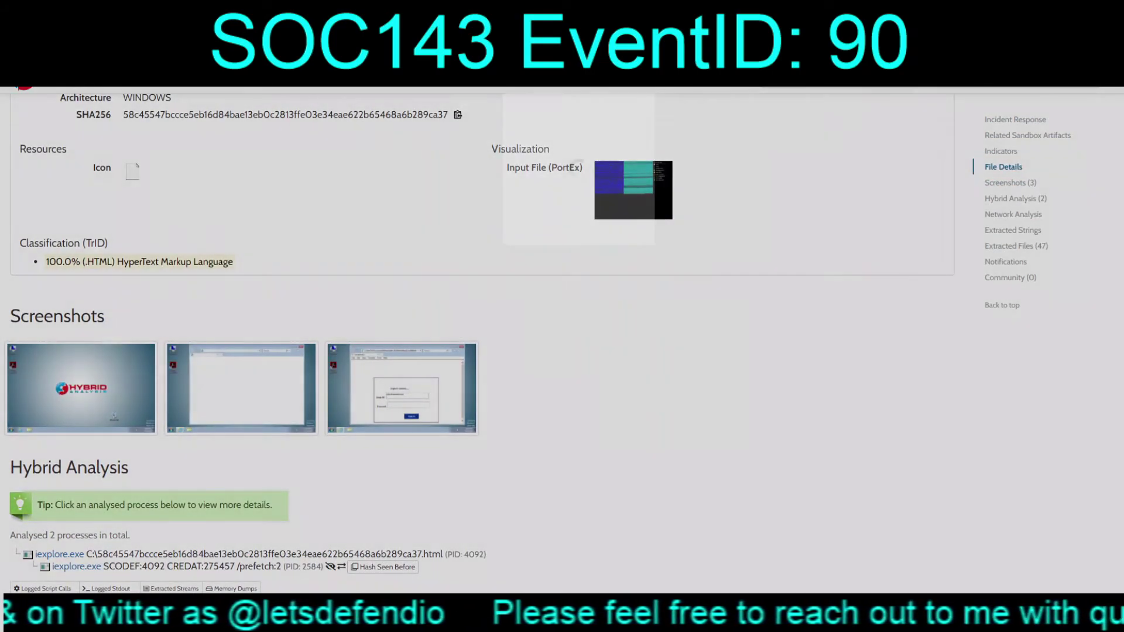
left_click(402, 388)
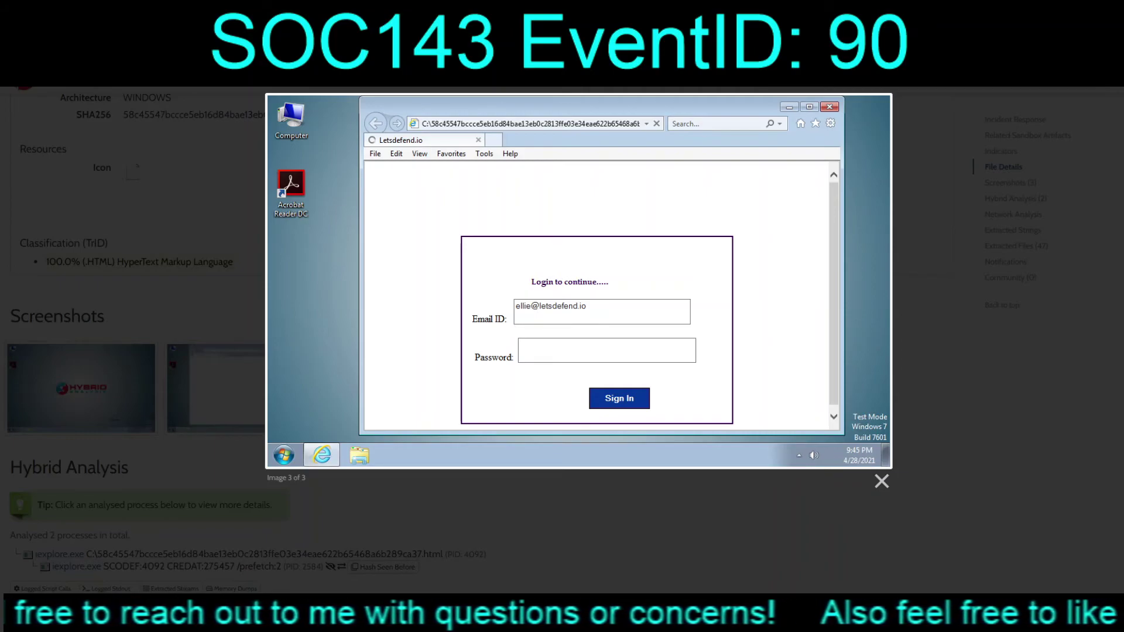
left_click(881, 481)
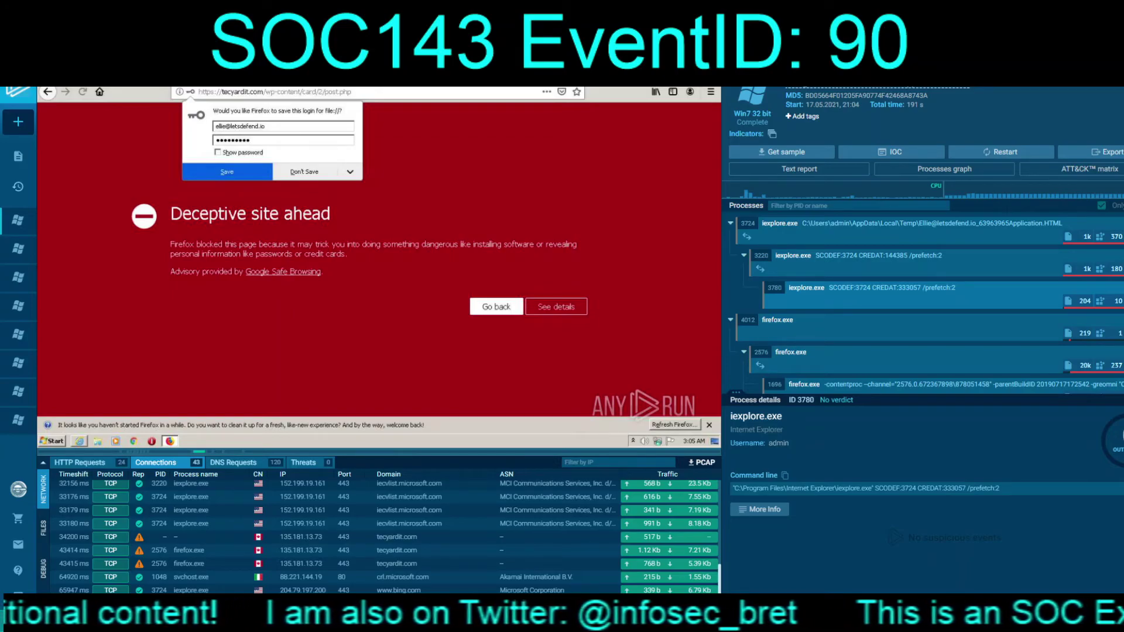
Check the ANY.RUN analysis of the attachment and highlight the Google Safe Browsing verdict for tecyardit.com on urlscan.io
left_click(556, 306)
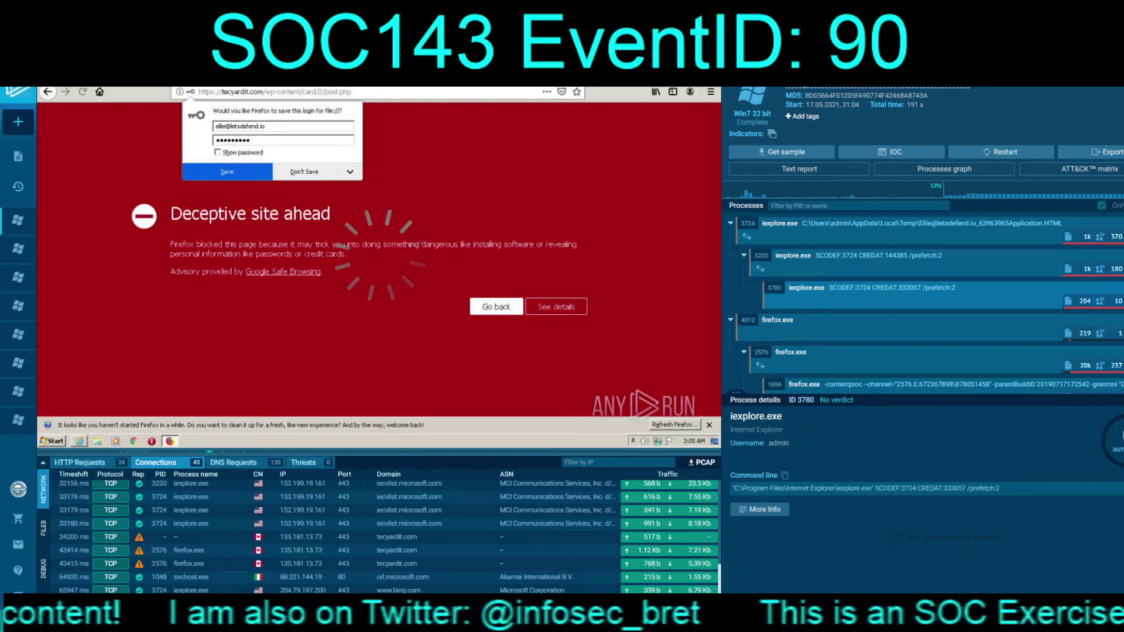
scroll(375, 264, "down", 1)
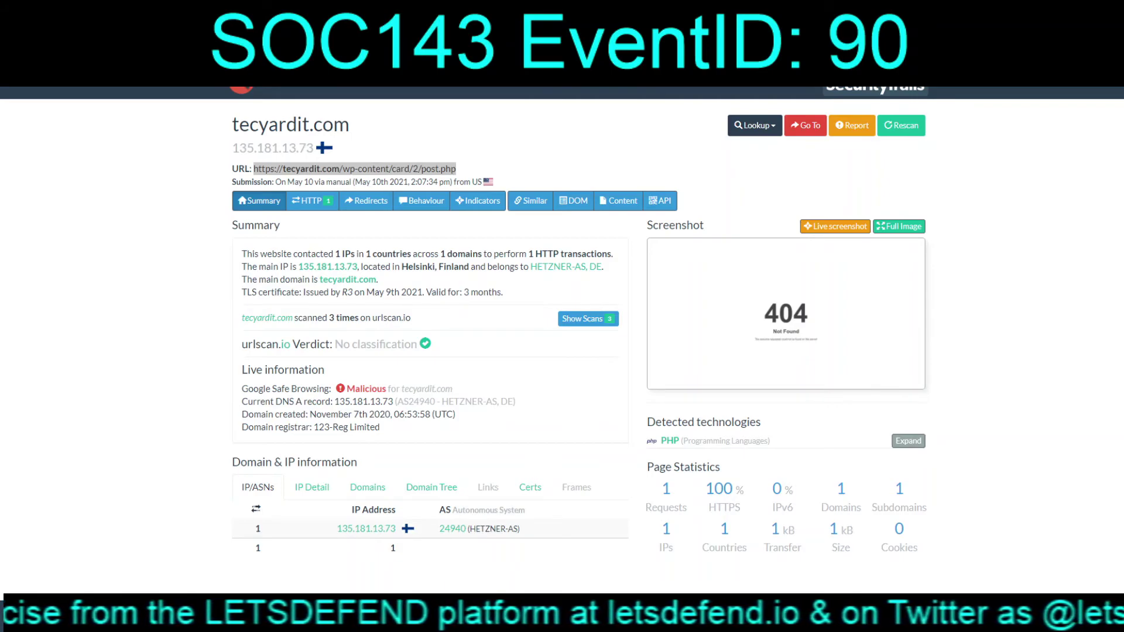
left_click_drag(452, 389, 242, 389)
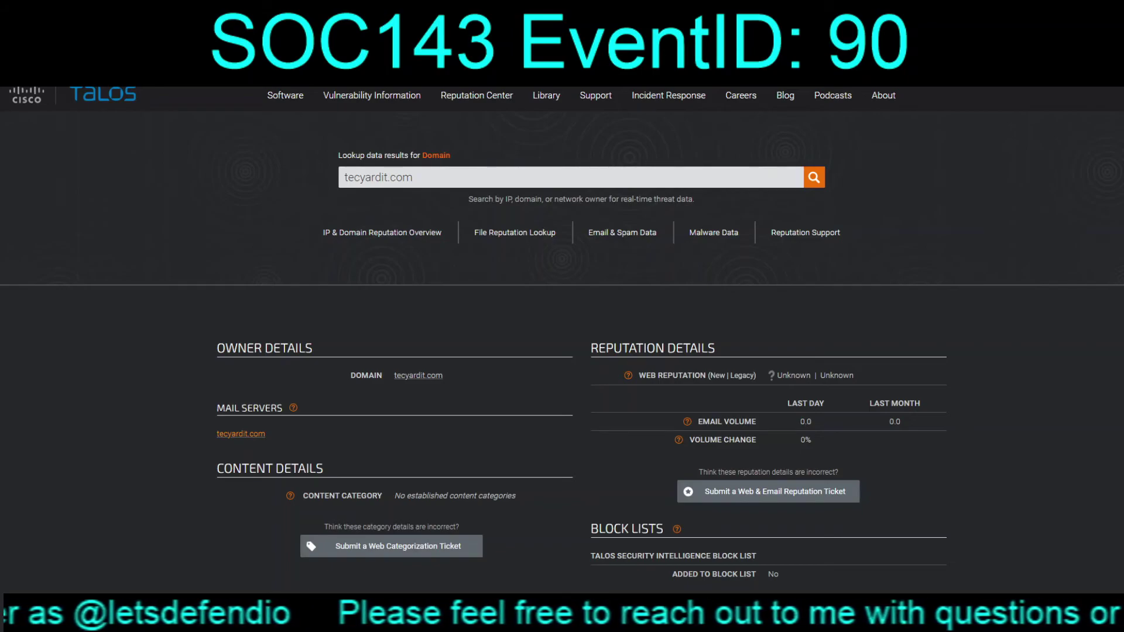
Read the WHOIS record and reputation details of tecyardit.com in Cisco Talos
scroll(240, 433, "down", 5)
left_click(314, 322)
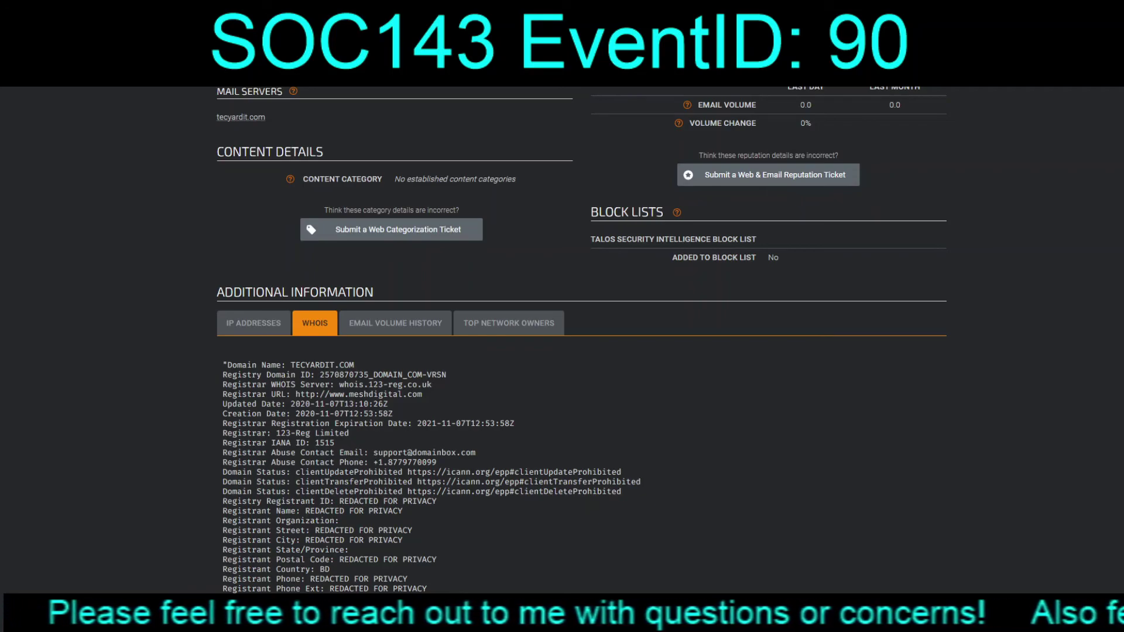
scroll(562, 322, "down", 5)
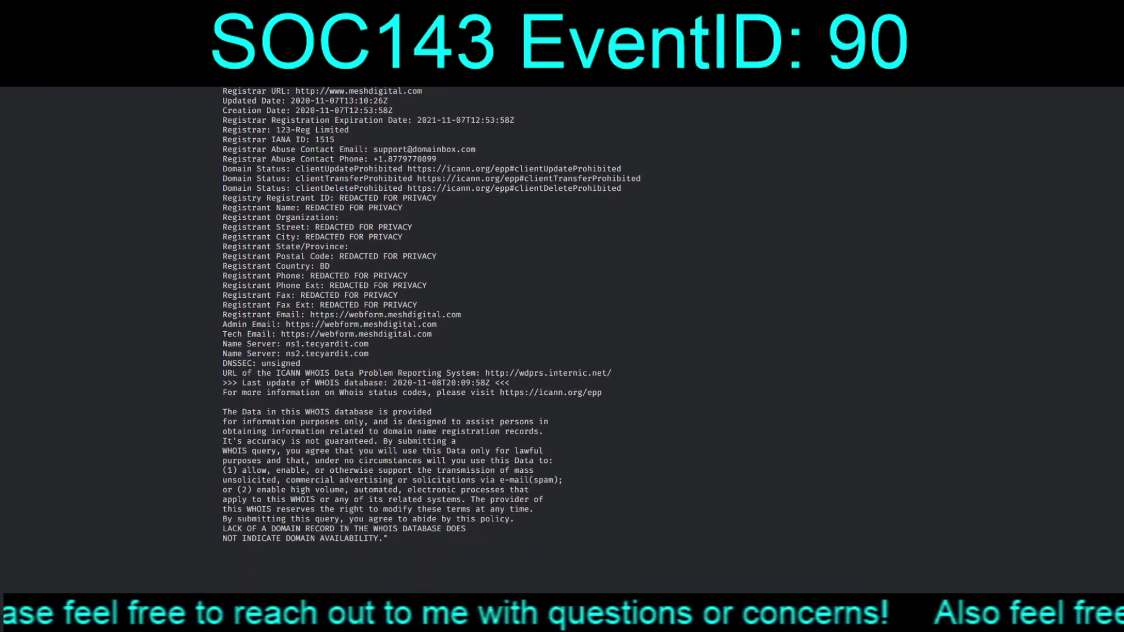
scroll(562, 322, "up", 7)
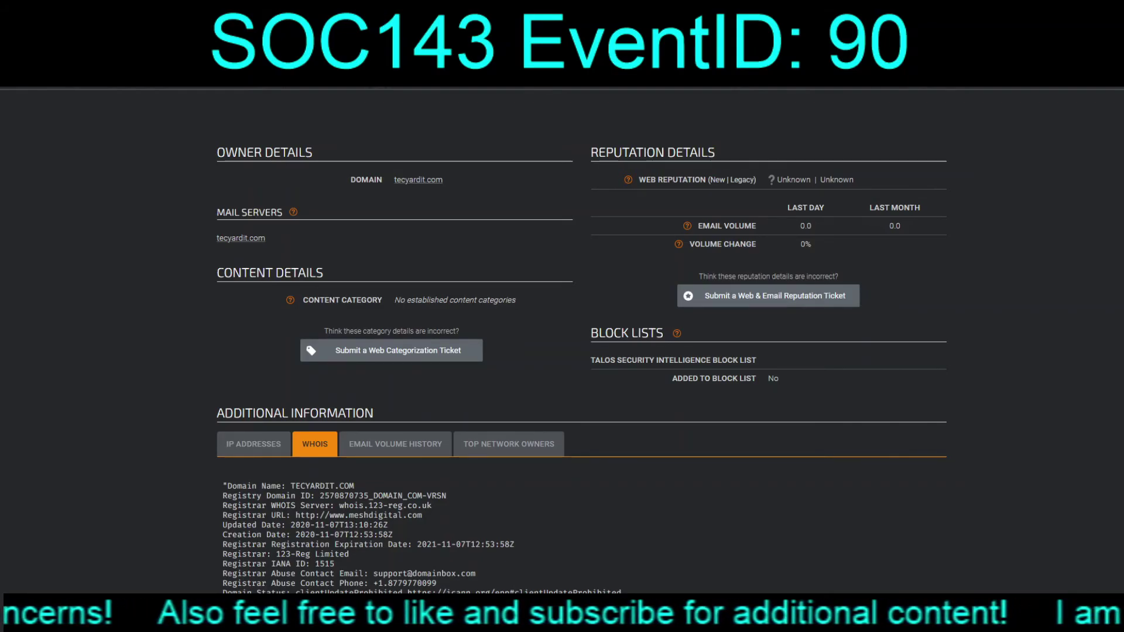
scroll(562, 351, "up", 3)
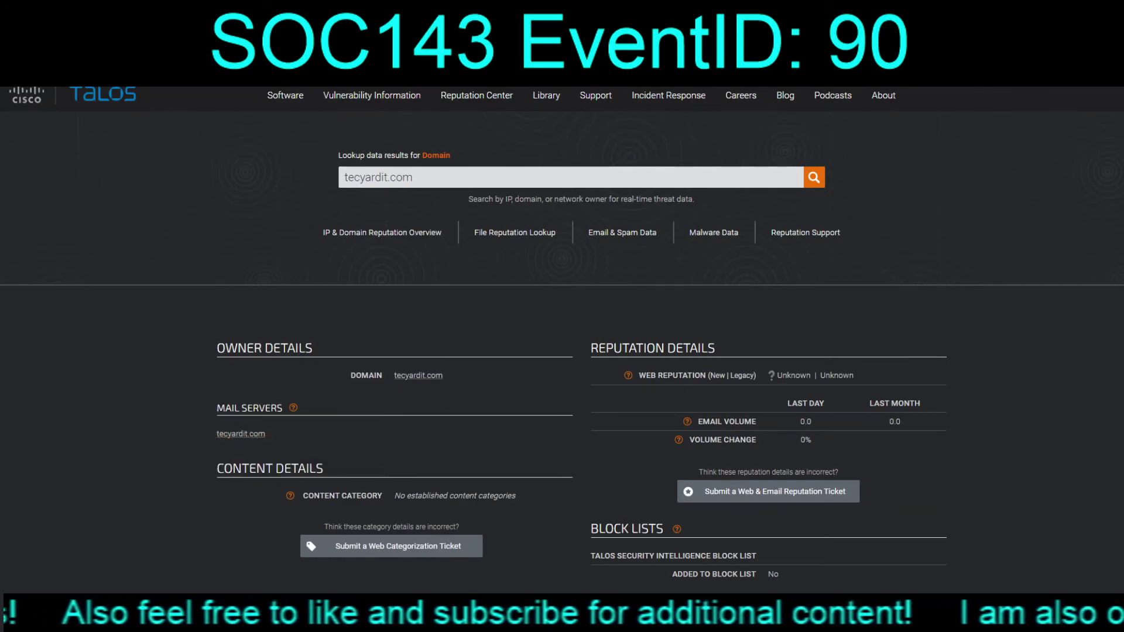
Highlight the ESET, Fortinet, Google Safebrowsing and Sophos detections in the VirusTotal report for the tecyardit.com URL
key("ctrl+shift+Tab")
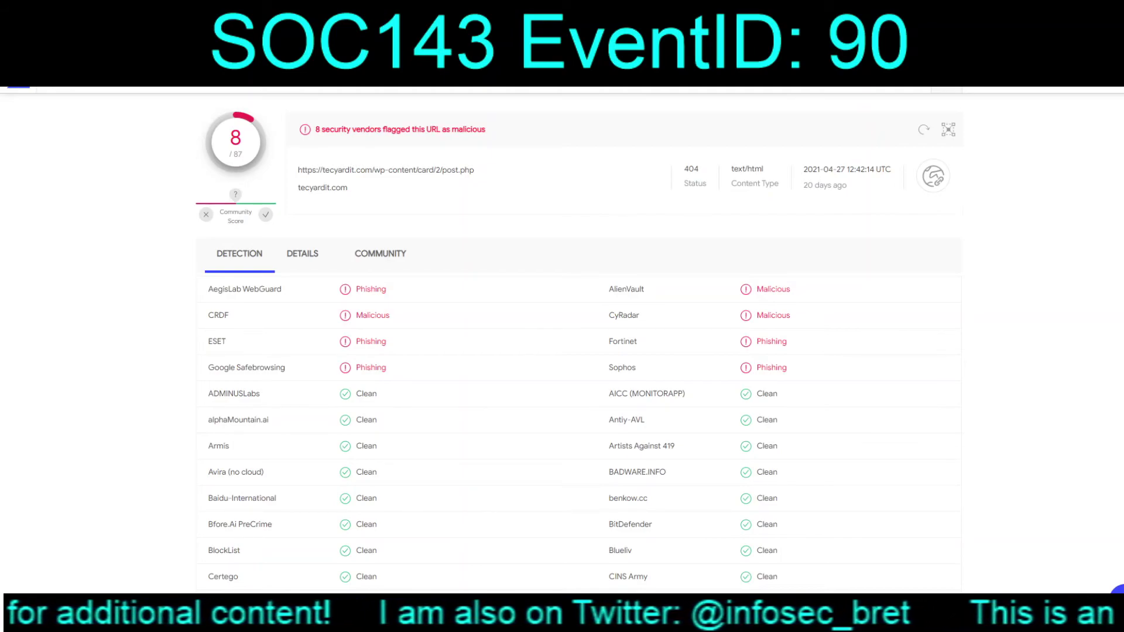
left_click_drag(386, 341, 221, 342)
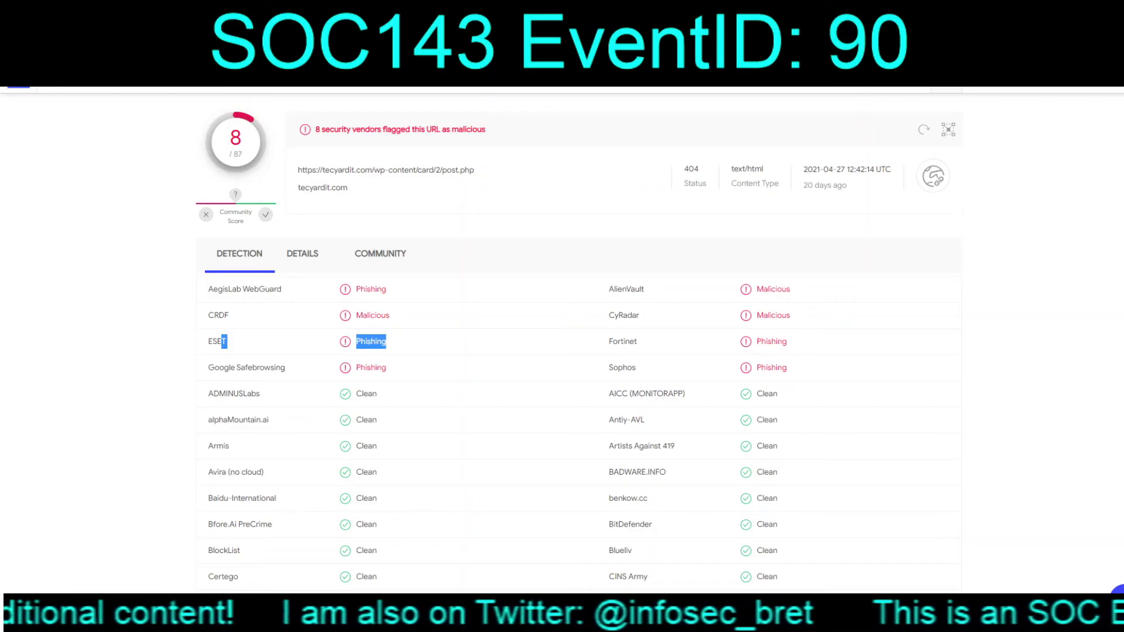
left_click_drag(787, 368, 208, 341)
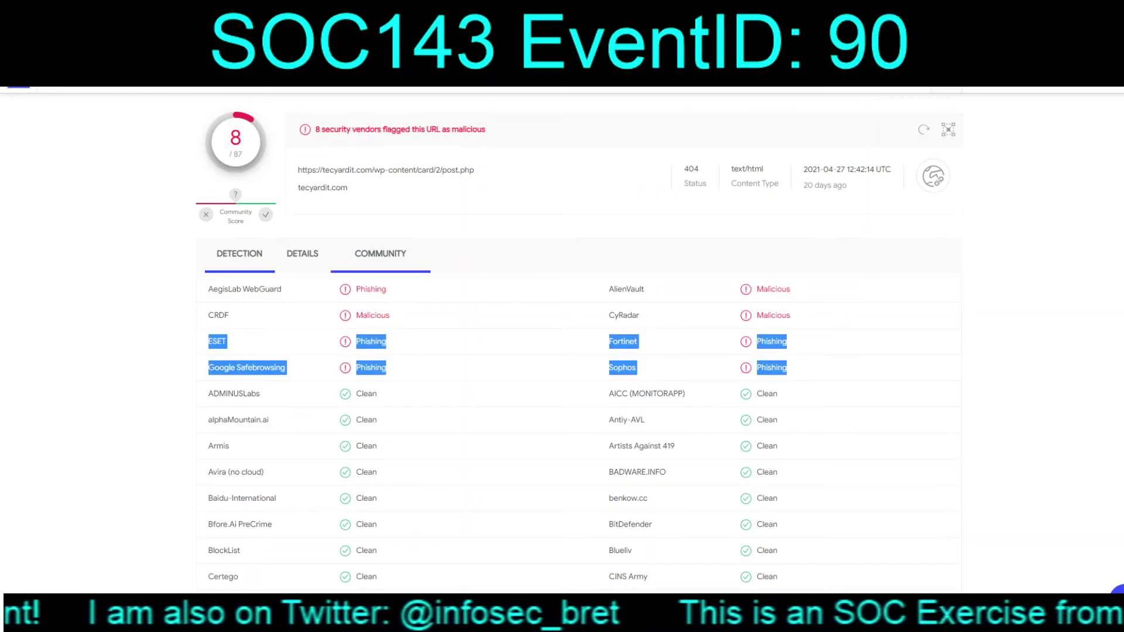
Inspect the URL report's HTTP response details, highlighting the final URL, and check the community comments before returning to the detections
left_click(302, 253)
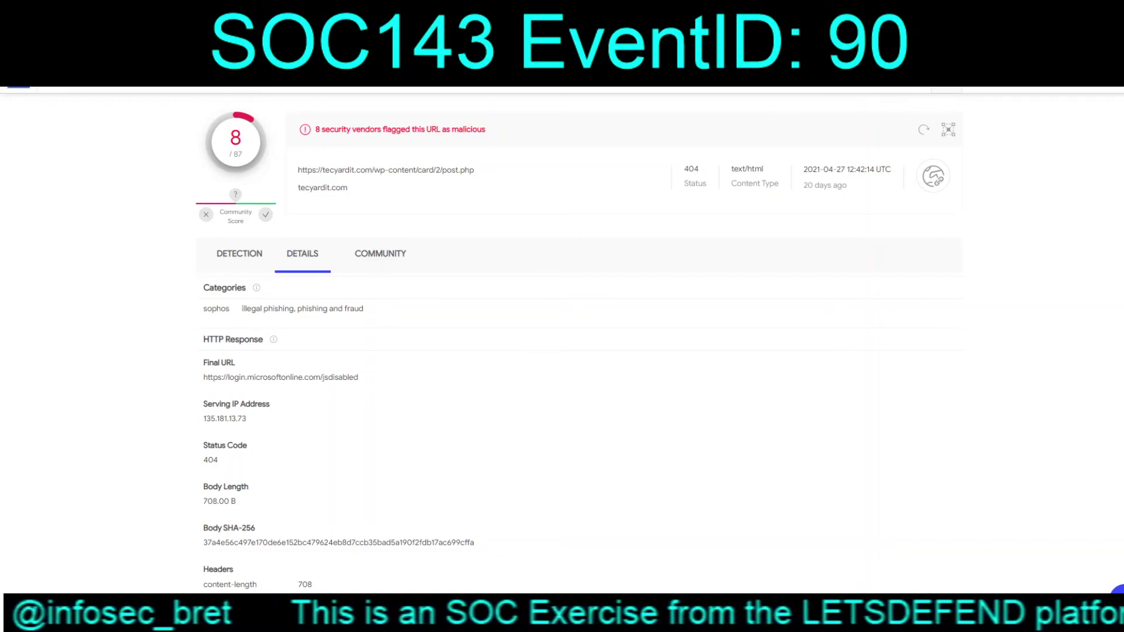
left_click_drag(203, 377, 359, 376)
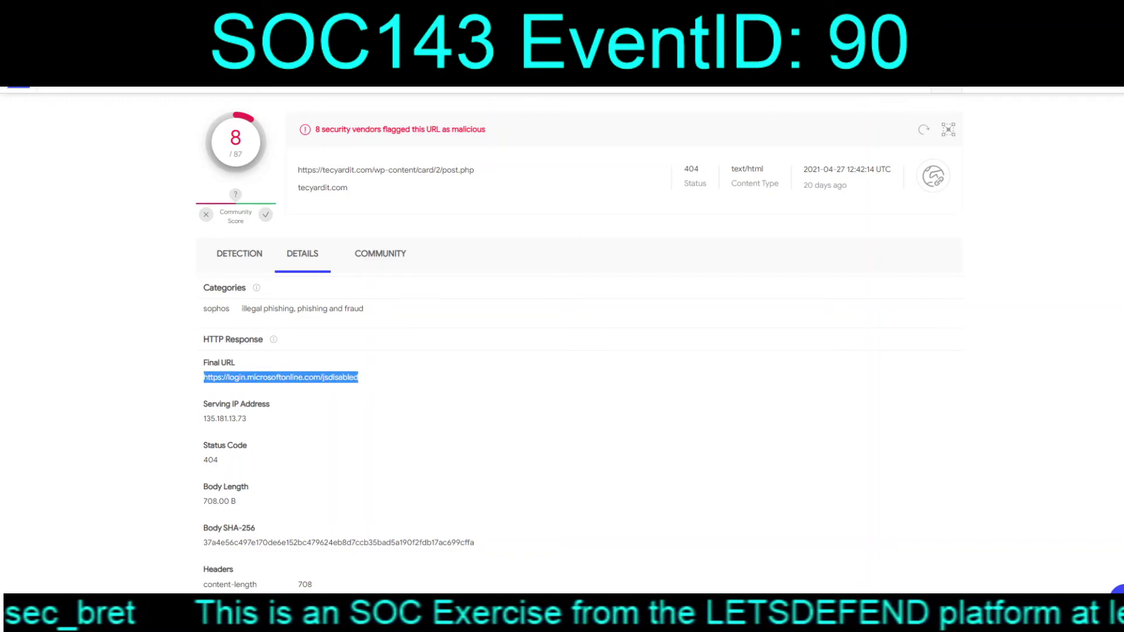
scroll(573, 328, "down", 6)
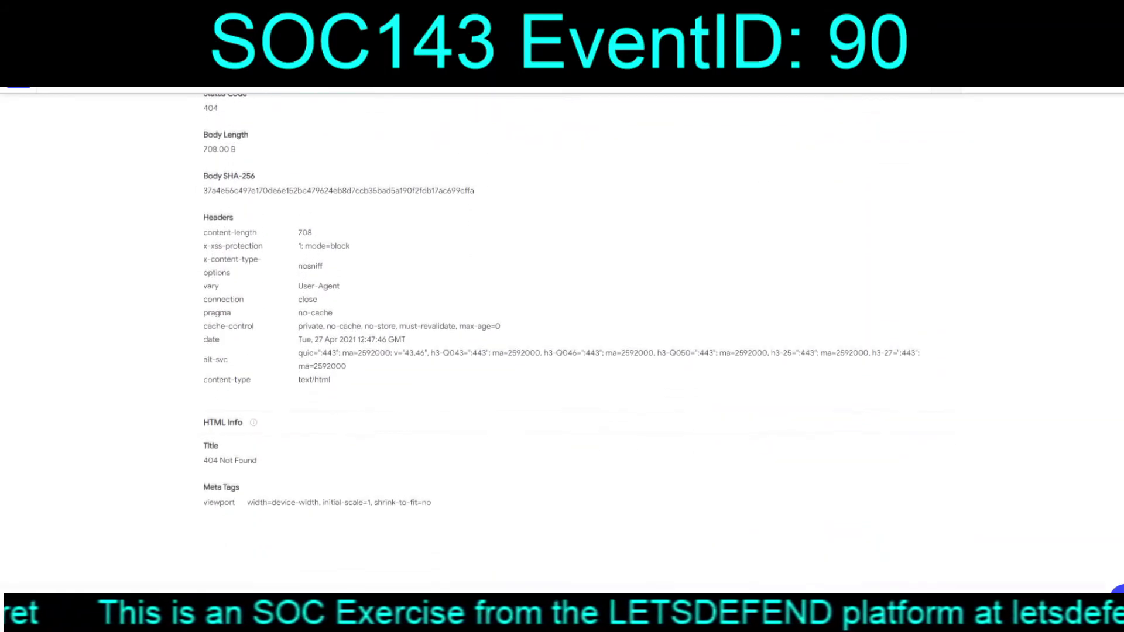
scroll(573, 340, "up", 6)
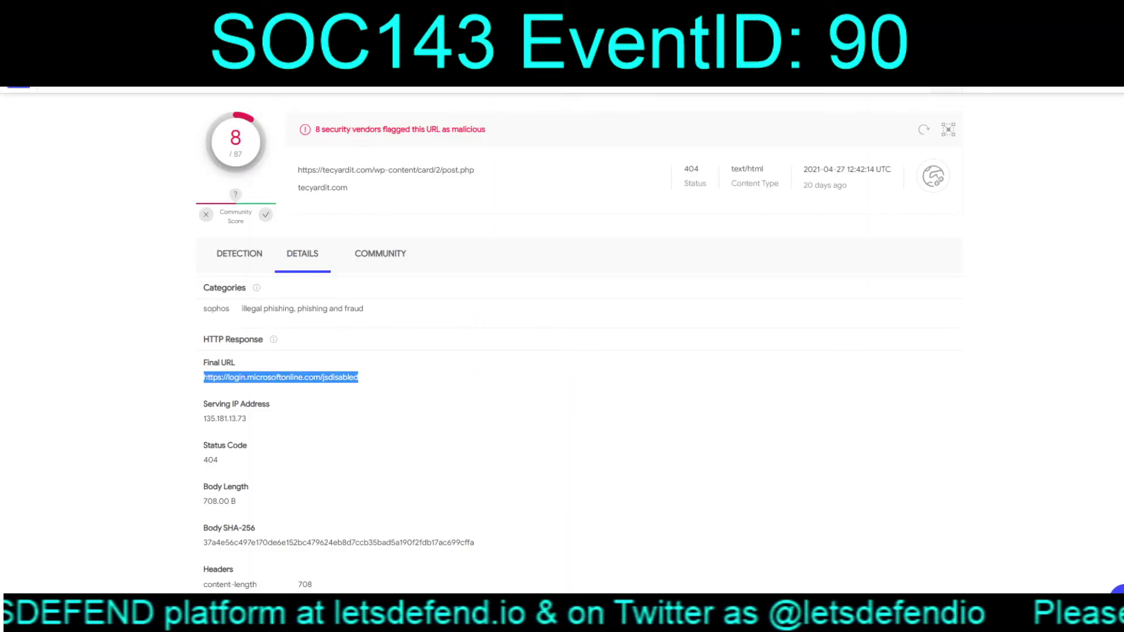
left_click(380, 254)
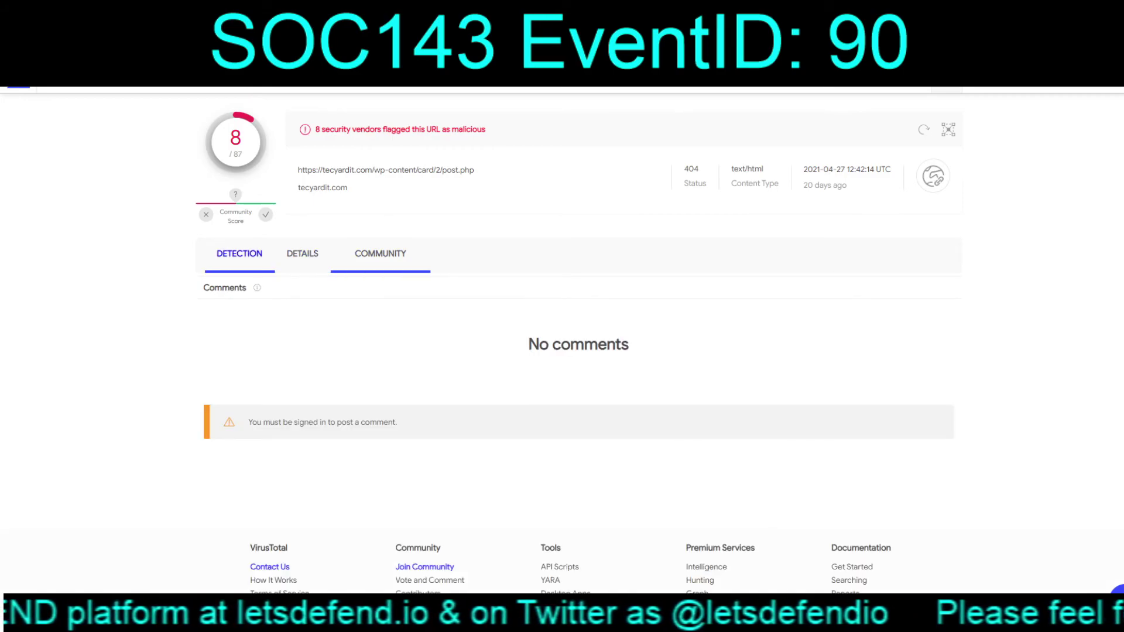
left_click(239, 254)
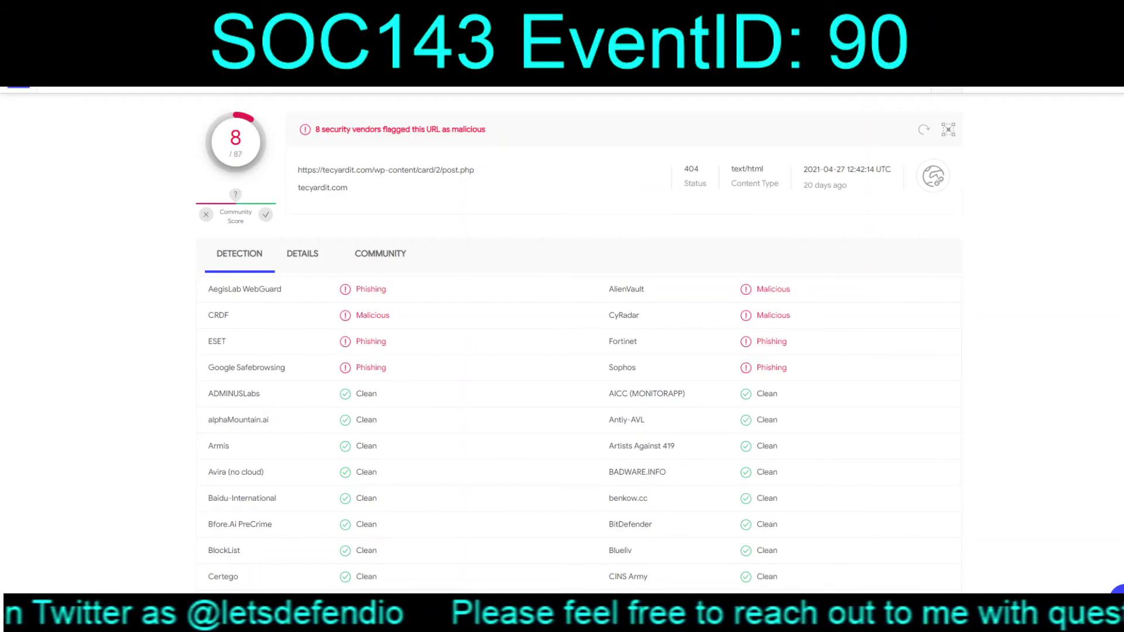
Return to LetsDefend and search Endpoint Security for the e-mail recipient's first name
key("ctrl+Tab")
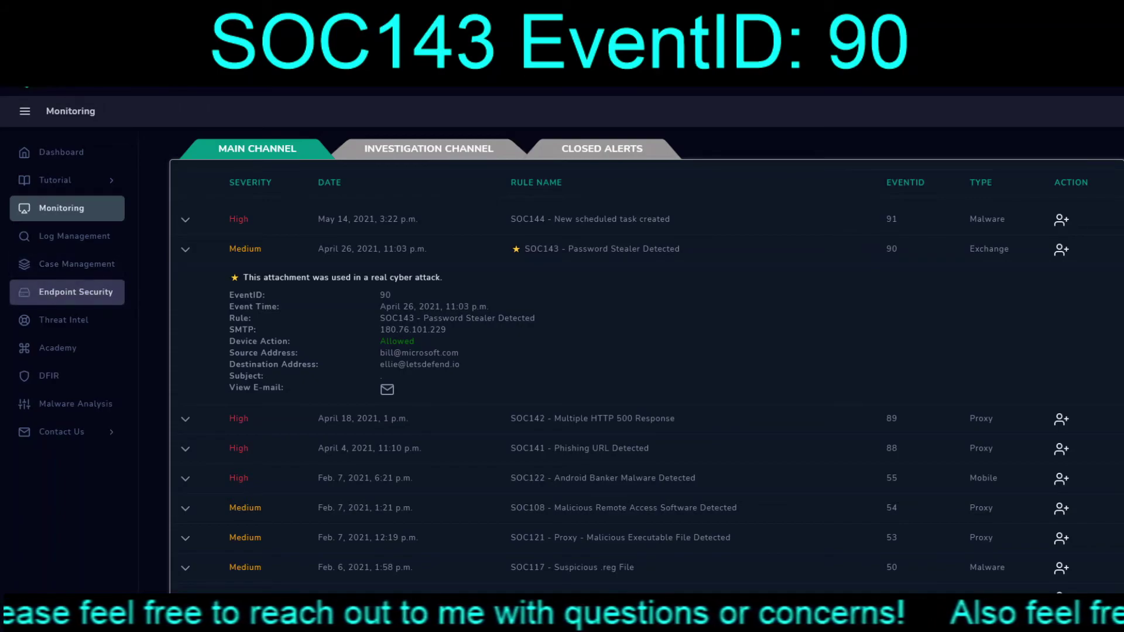
left_click(76, 292)
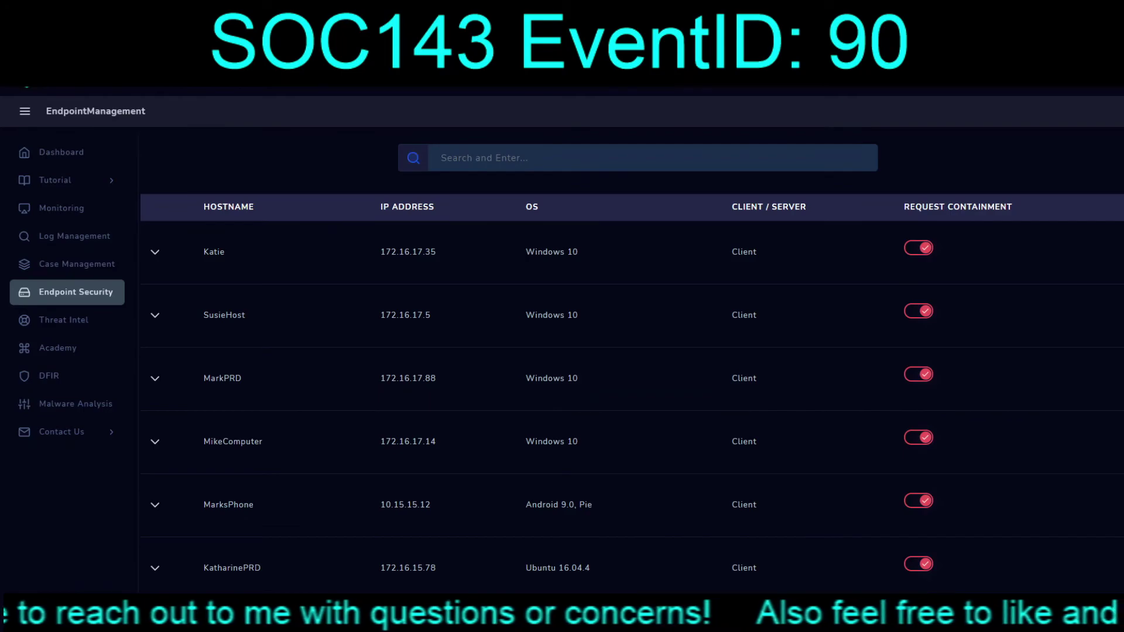
type("ellie")
key("Return")
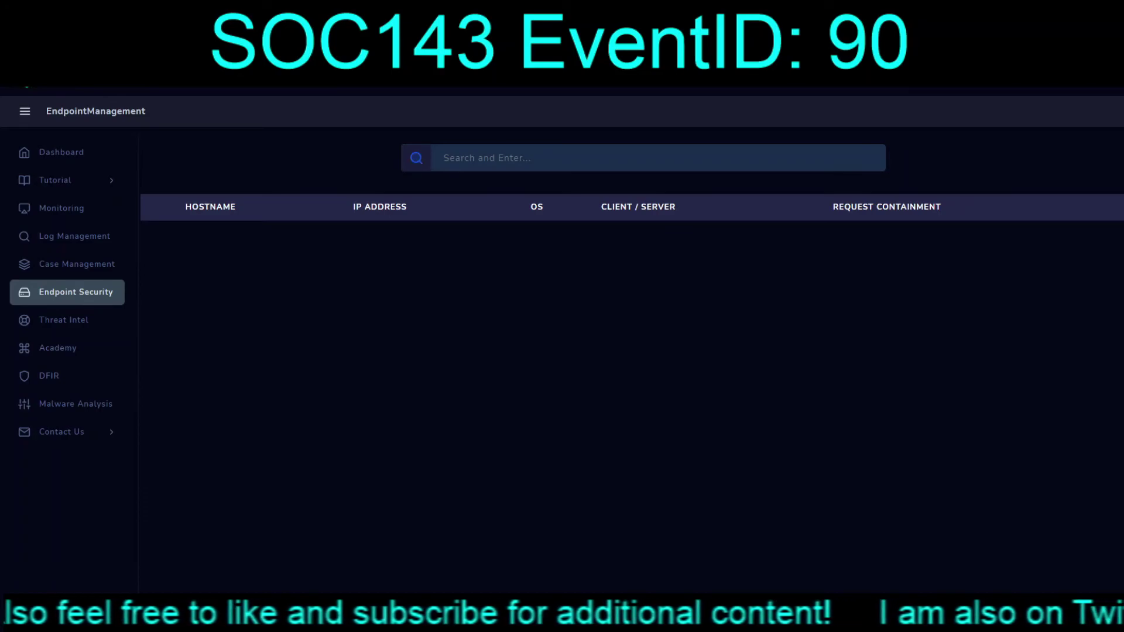
Search the endpoints by the recipient's first name and check the destination address in the EventID 90 alert
type("ellie")
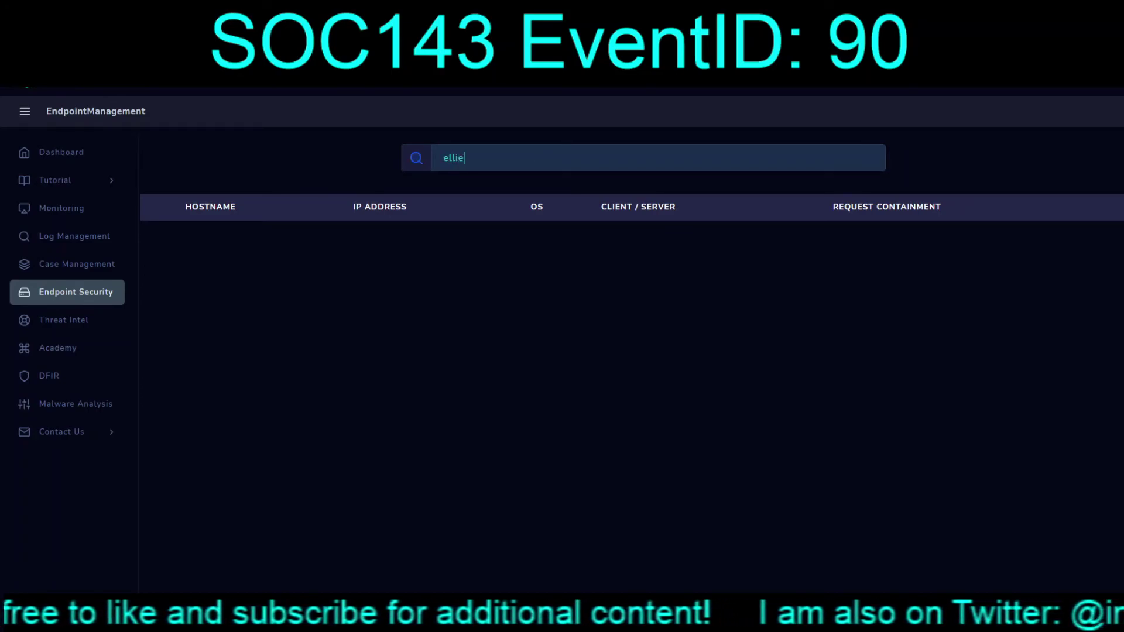
key("Return")
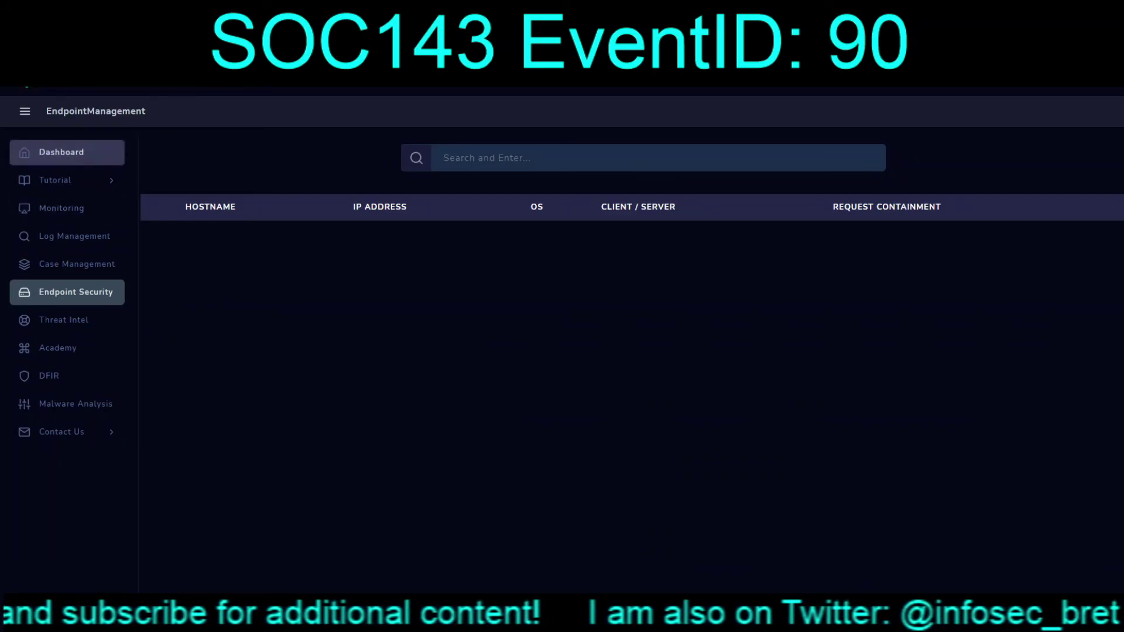
key("ctrl+shift+Tab")
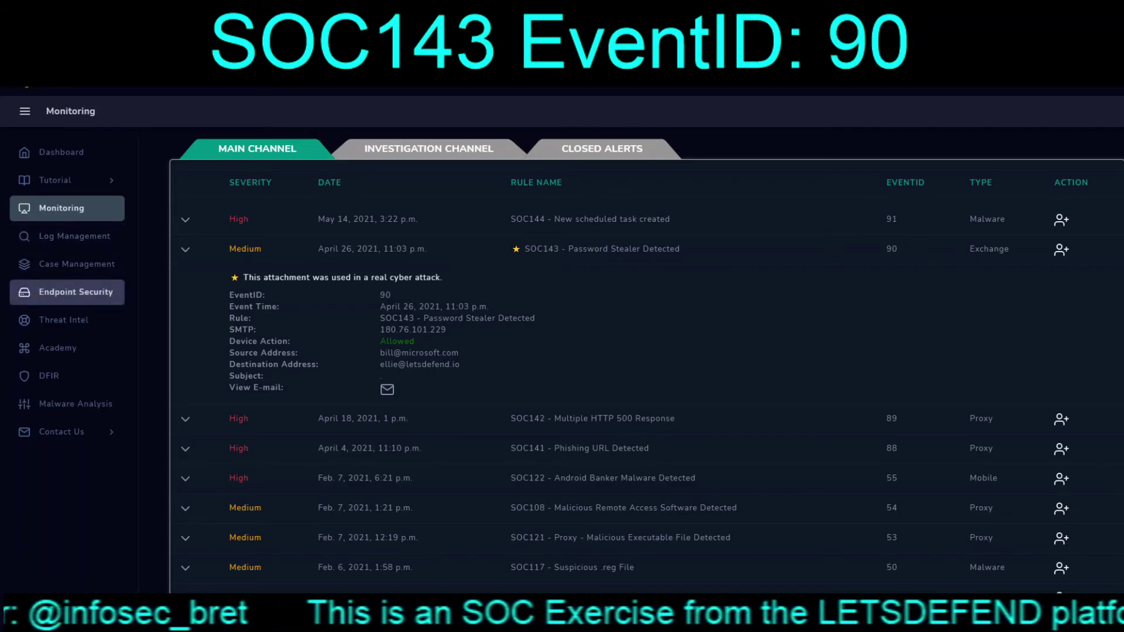
Open the full Endpoint Security list and look through the hostnames for a machine belonging to the e-mail recipient
left_click(75, 292)
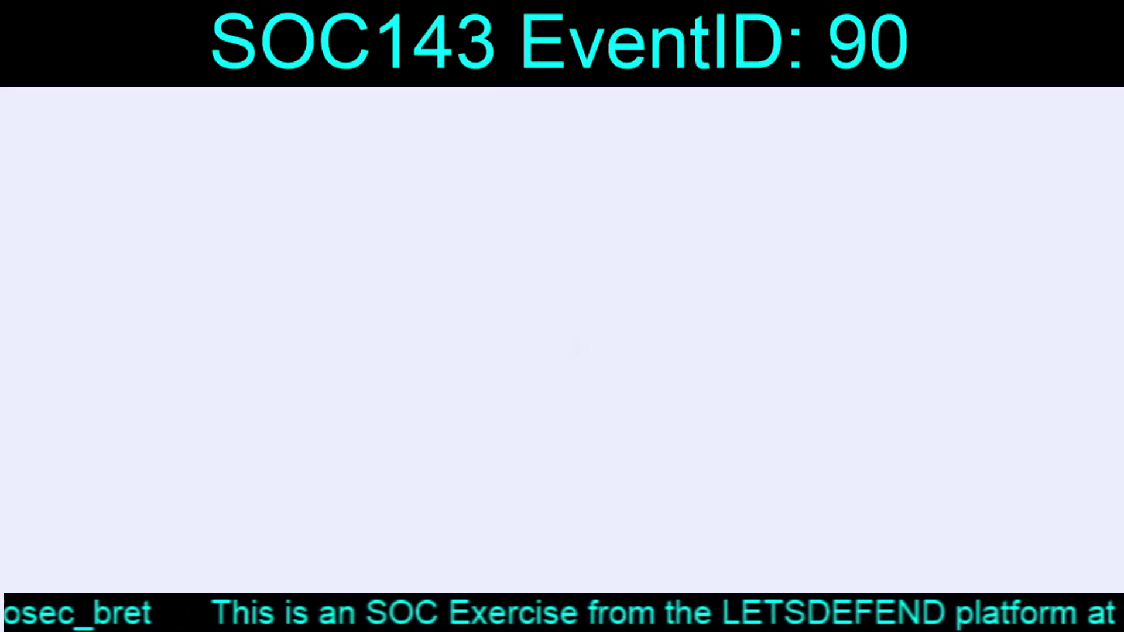
scroll(632, 351, "down", 5)
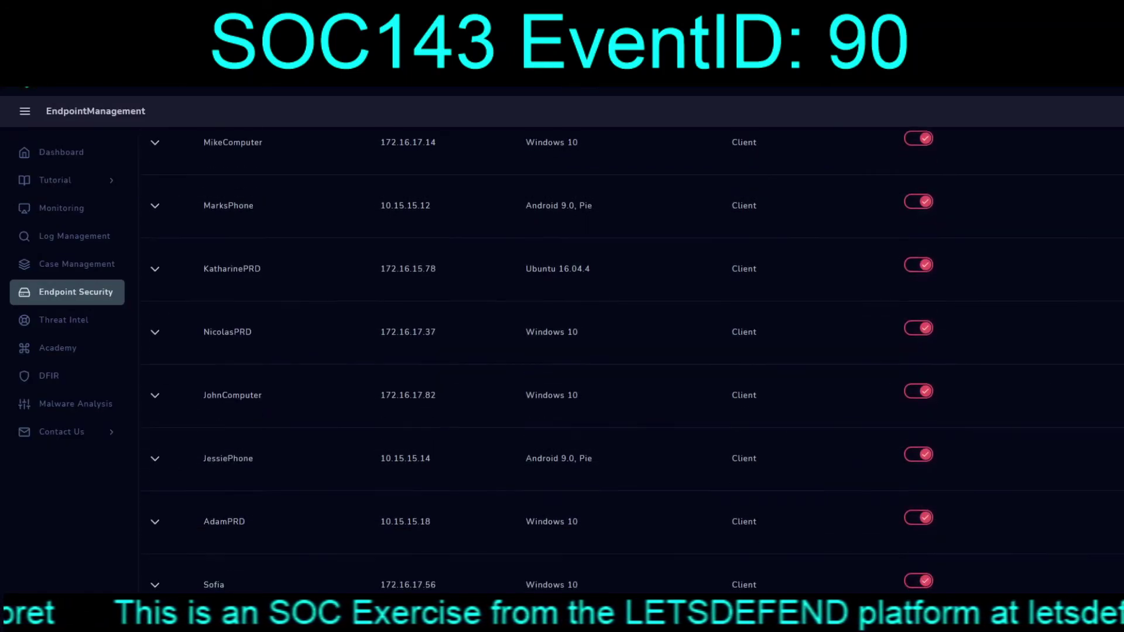
scroll(632, 351, "down", 5)
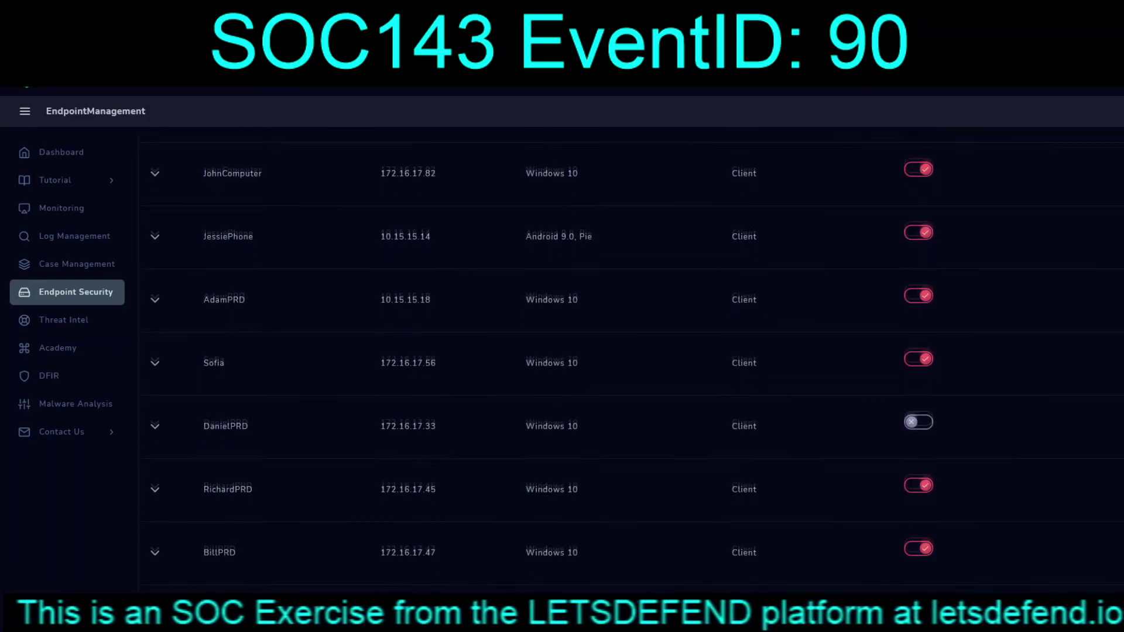
scroll(632, 351, "down", 6)
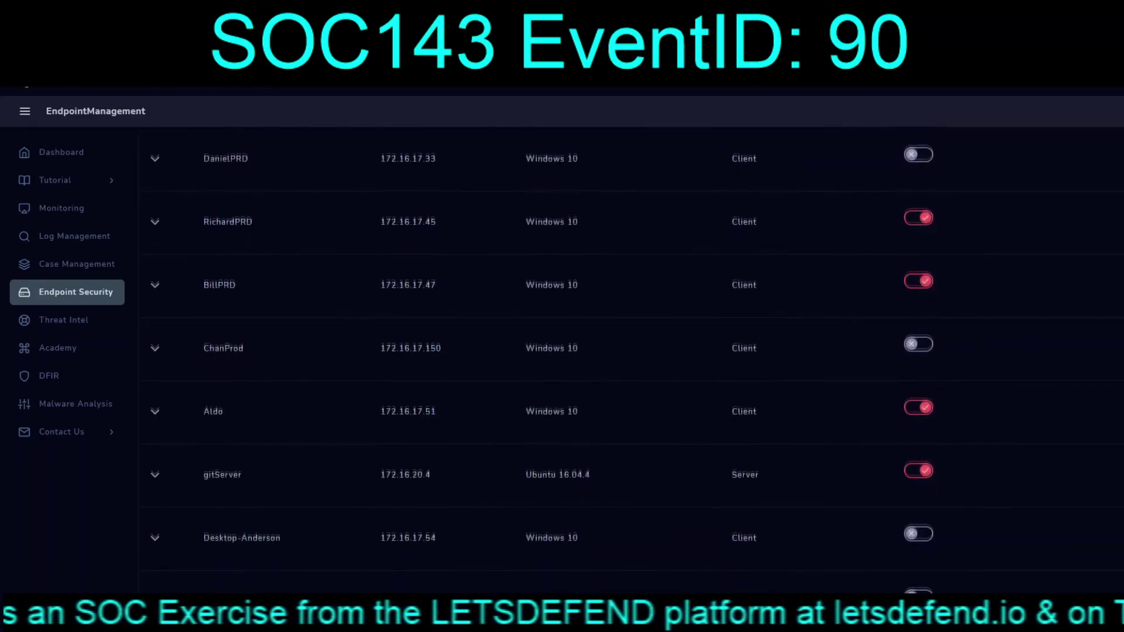
scroll(632, 351, "down", 4)
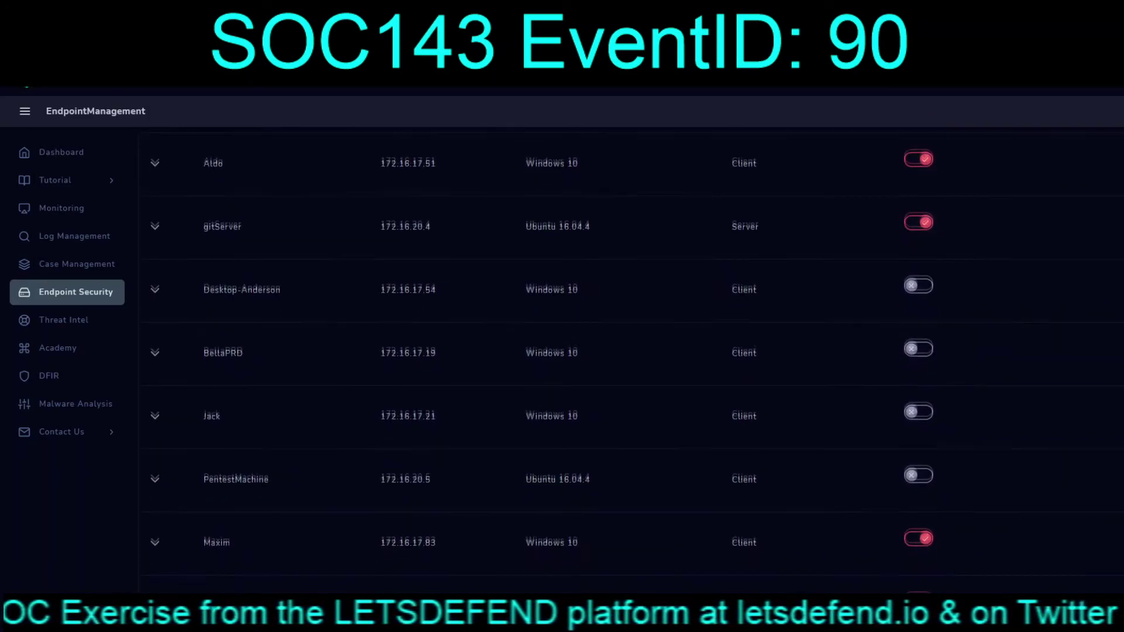
scroll(632, 351, "down", 1)
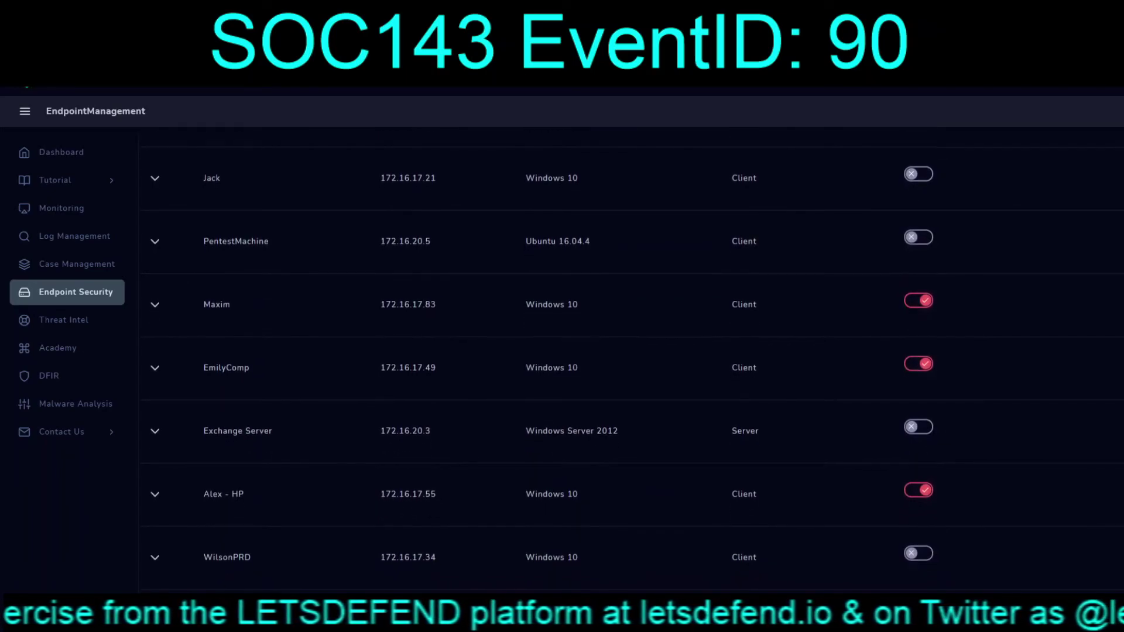
Check the details of hosts such as 172.16.17.49, 1.1.1.1 and 172.16.17.99, and recheck the endpoint list up to its first host
left_click(154, 367)
left_click(155, 367)
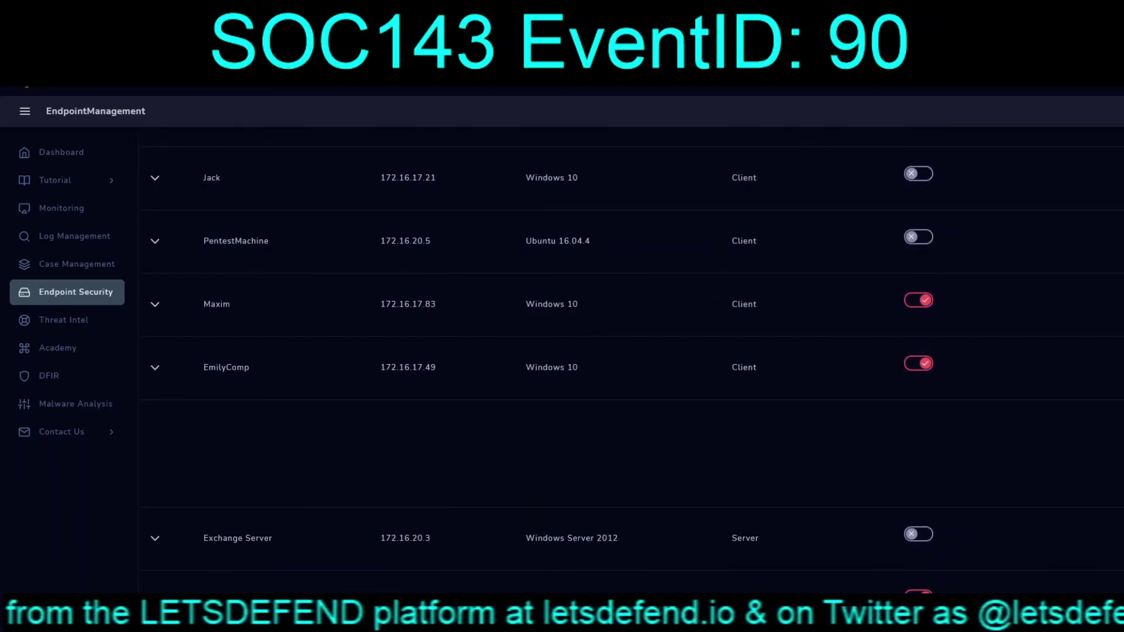
scroll(632, 351, "down", 4)
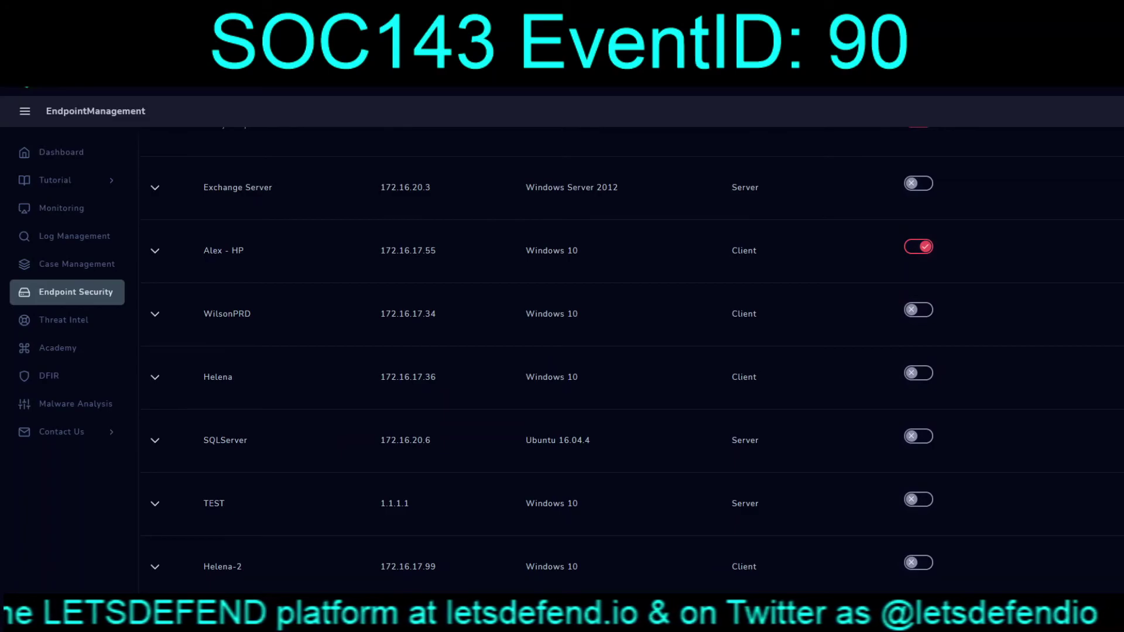
left_click(155, 567)
left_click(154, 503)
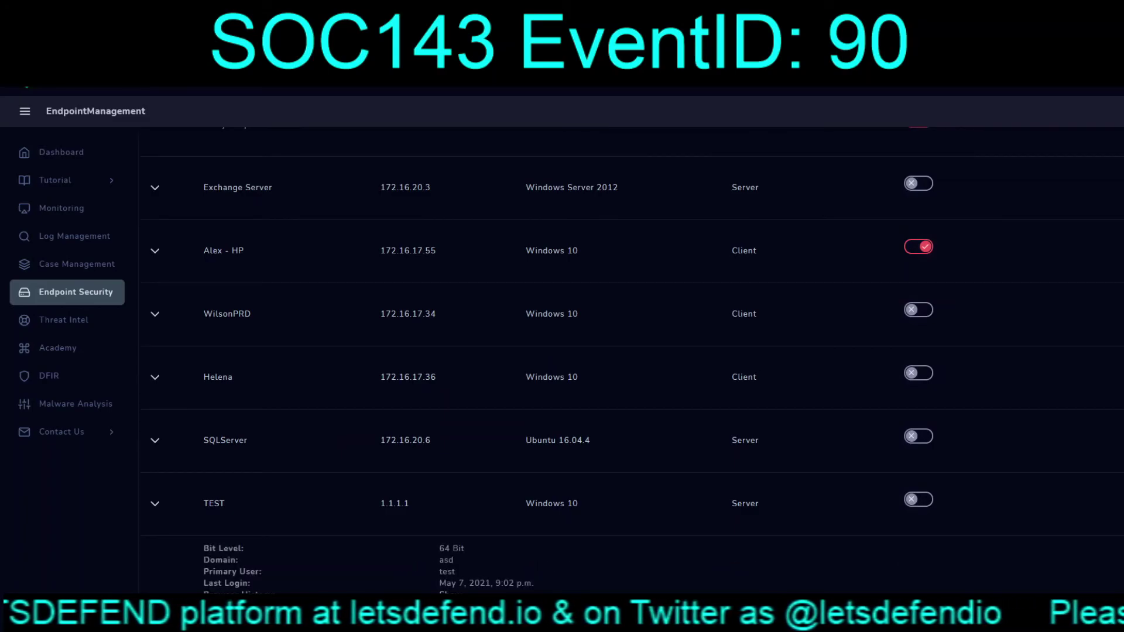
scroll(632, 351, "down", 4)
left_click(154, 288)
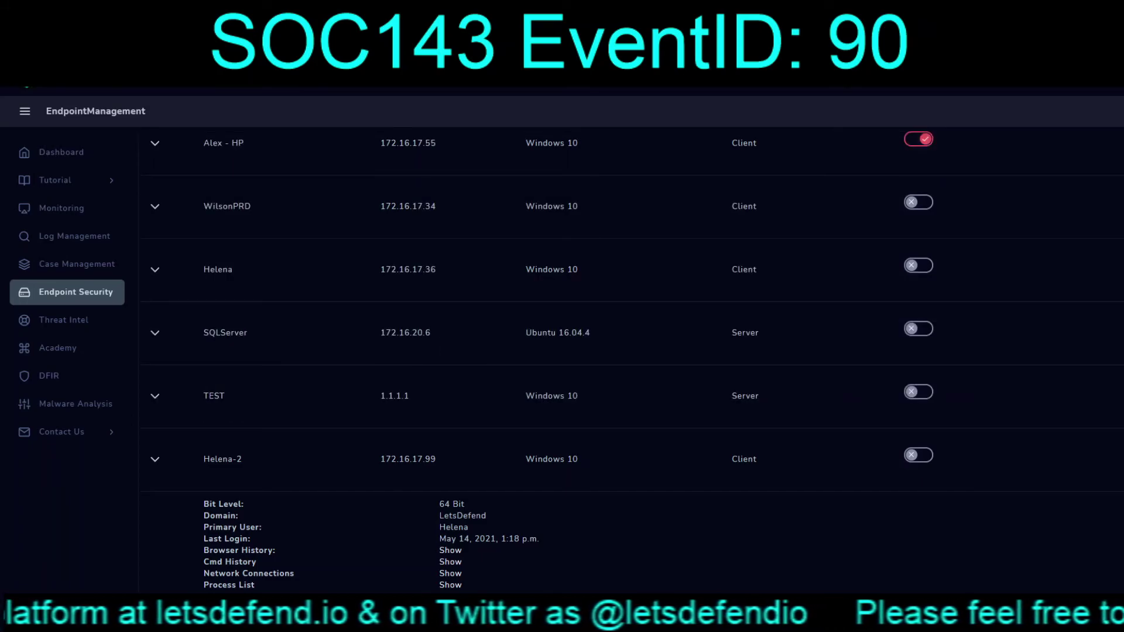
left_click(154, 396)
left_click(155, 288)
left_click(155, 206)
scroll(632, 351, "up", 6)
scroll(543, 351, "up", 6)
scroll(541, 345, "up", 5)
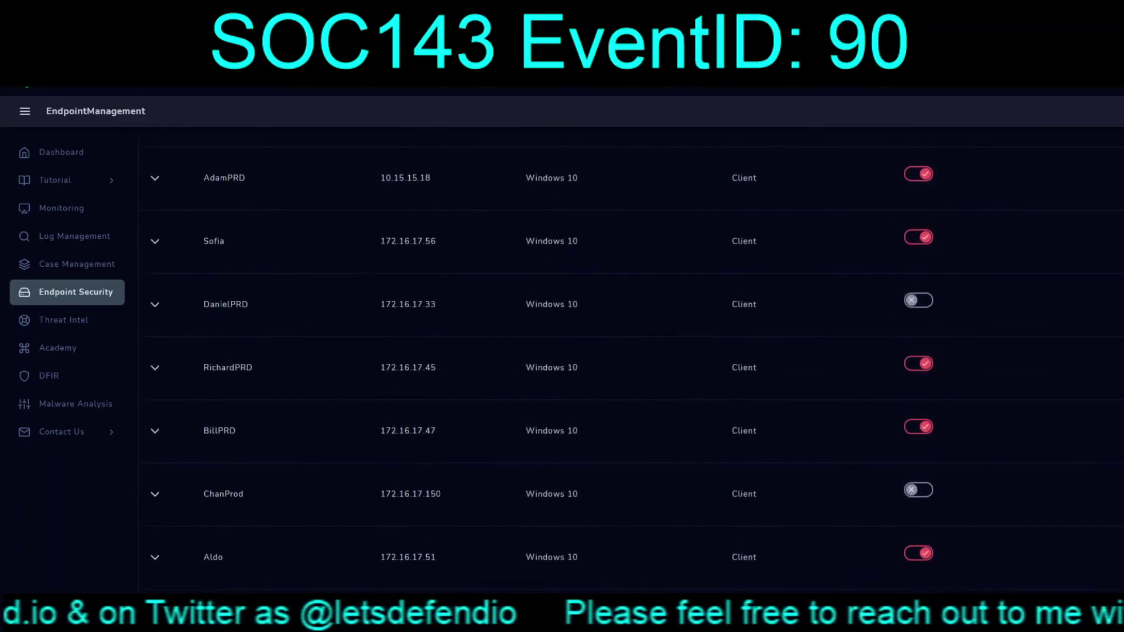
scroll(543, 351, "up", 5)
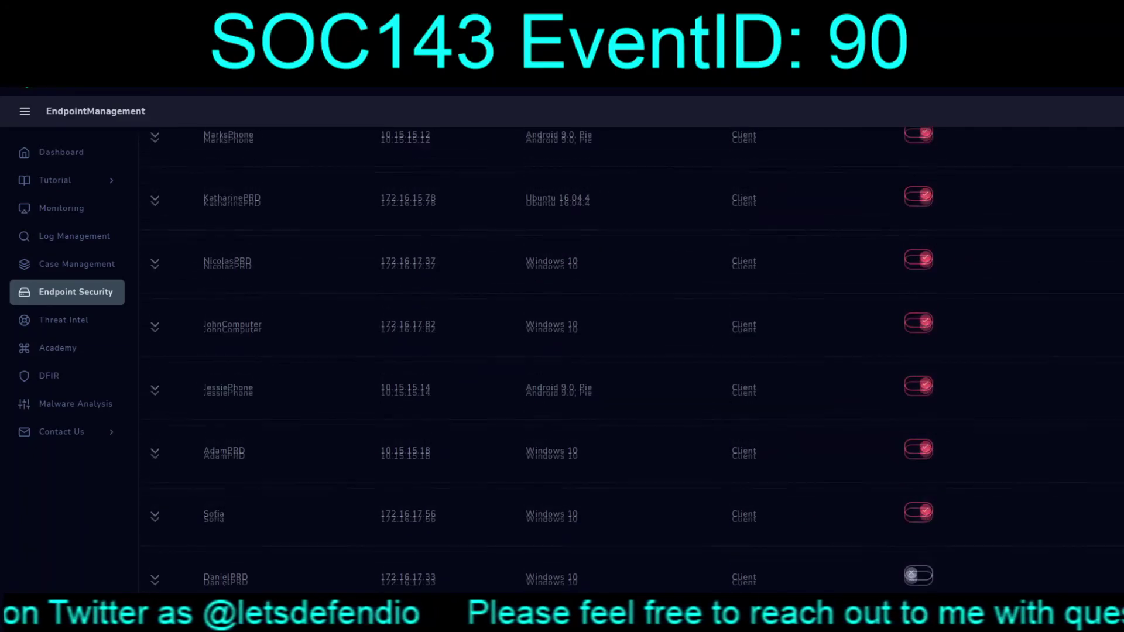
scroll(543, 351, "up", 4)
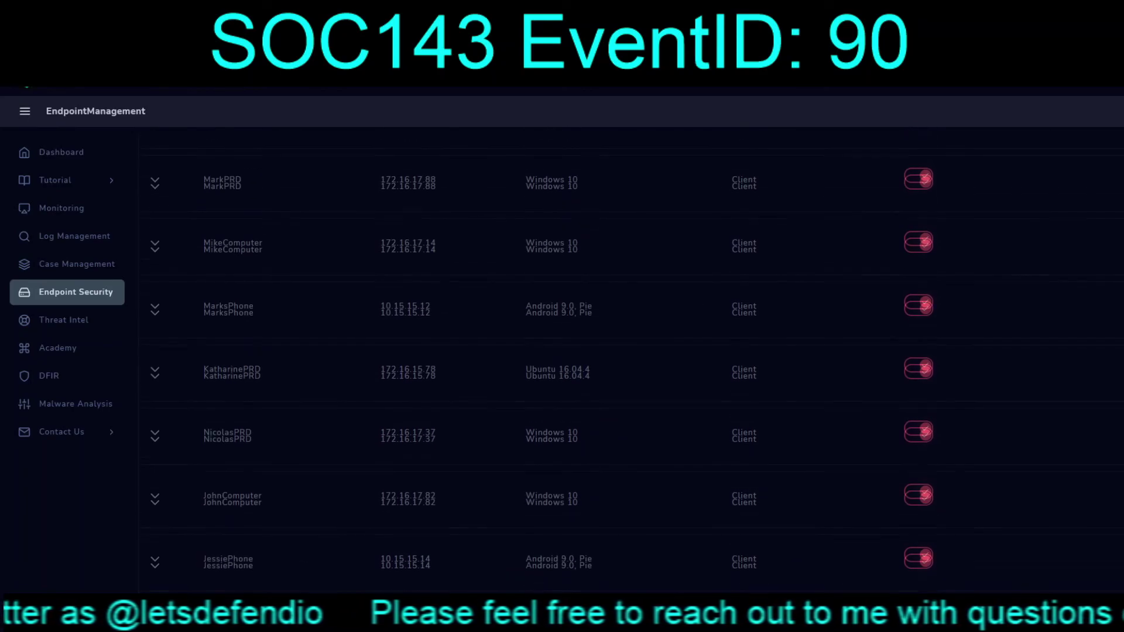
scroll(632, 363, "up", 2)
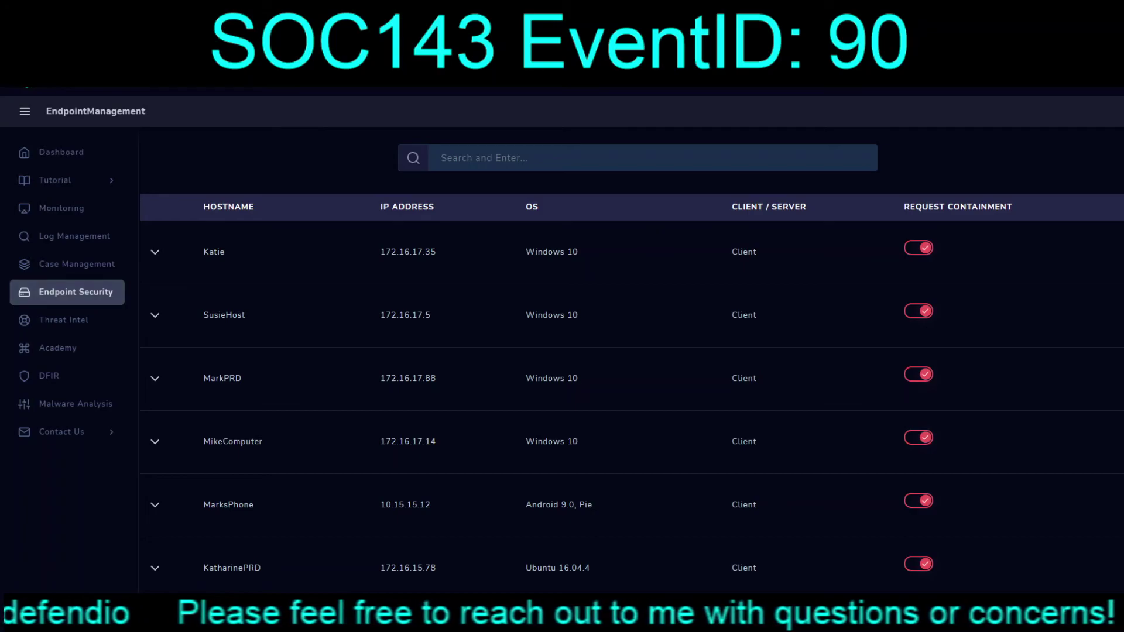
Open LetsDefend's Log Management and copy the tecyardit.com IP 135.181.13.73 from the ANY.RUN connections
left_click(67, 236)
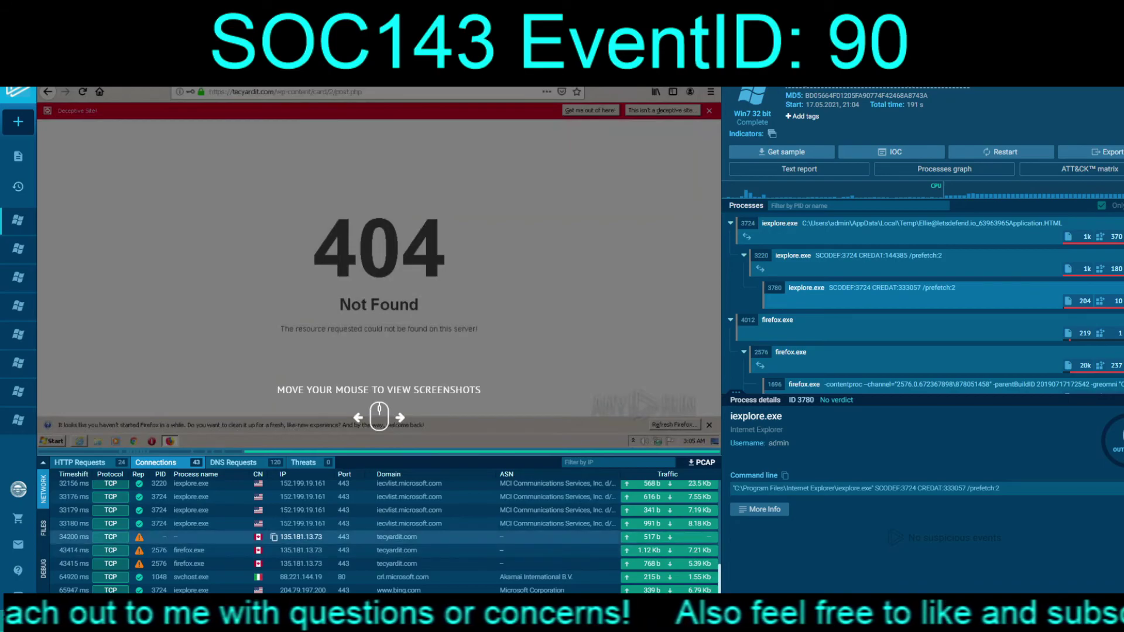
left_click_drag(323, 536, 278, 537)
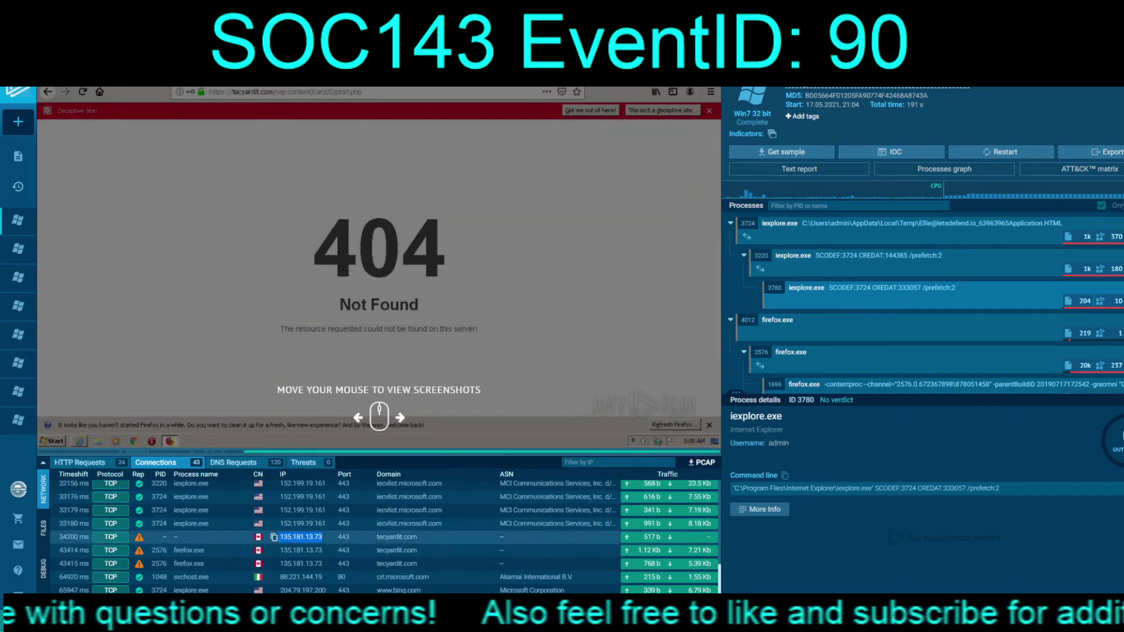
left_click(274, 537)
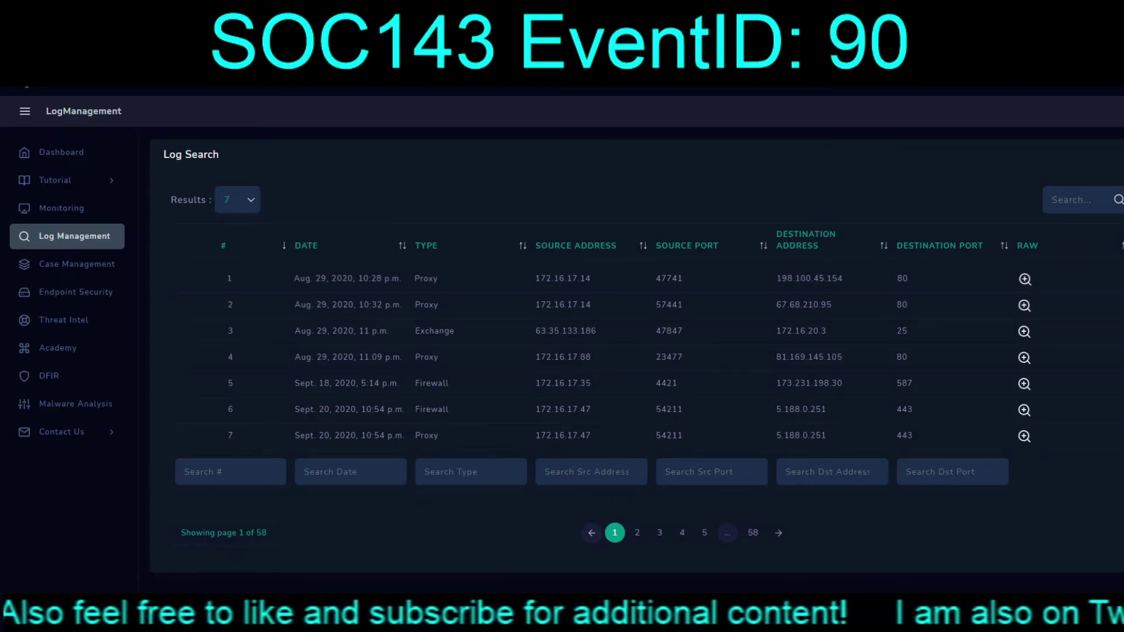
Search the logs for 135.181.13.73 as destination address, as source address, and again as destination only
key("ctrl+v")
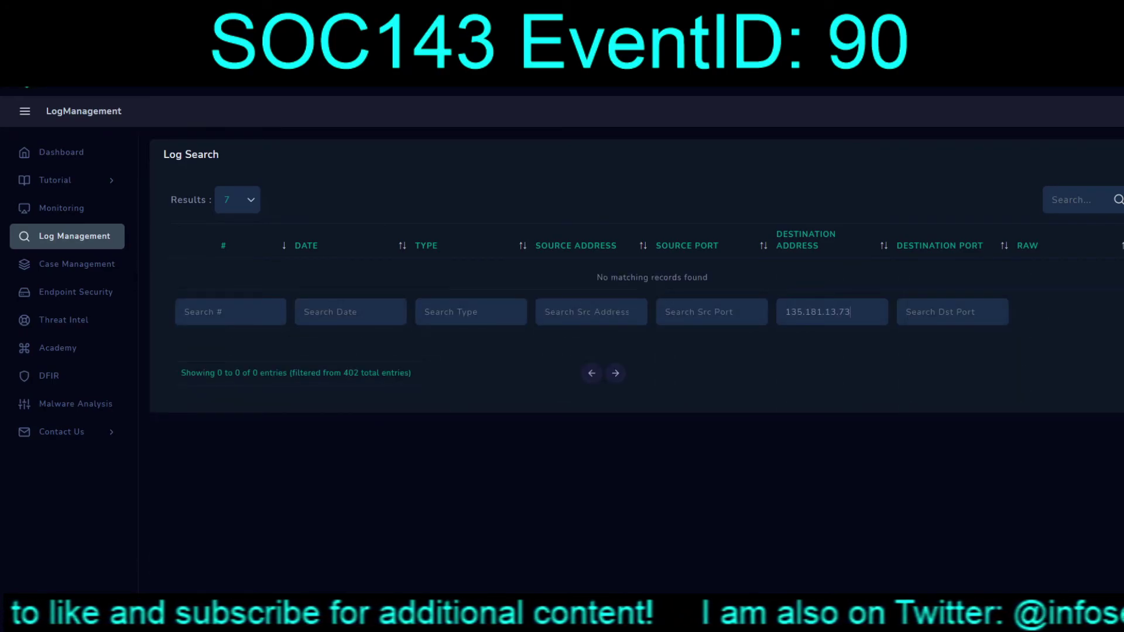
key("ctrl+v")
left_click_drag(850, 312, 790, 312)
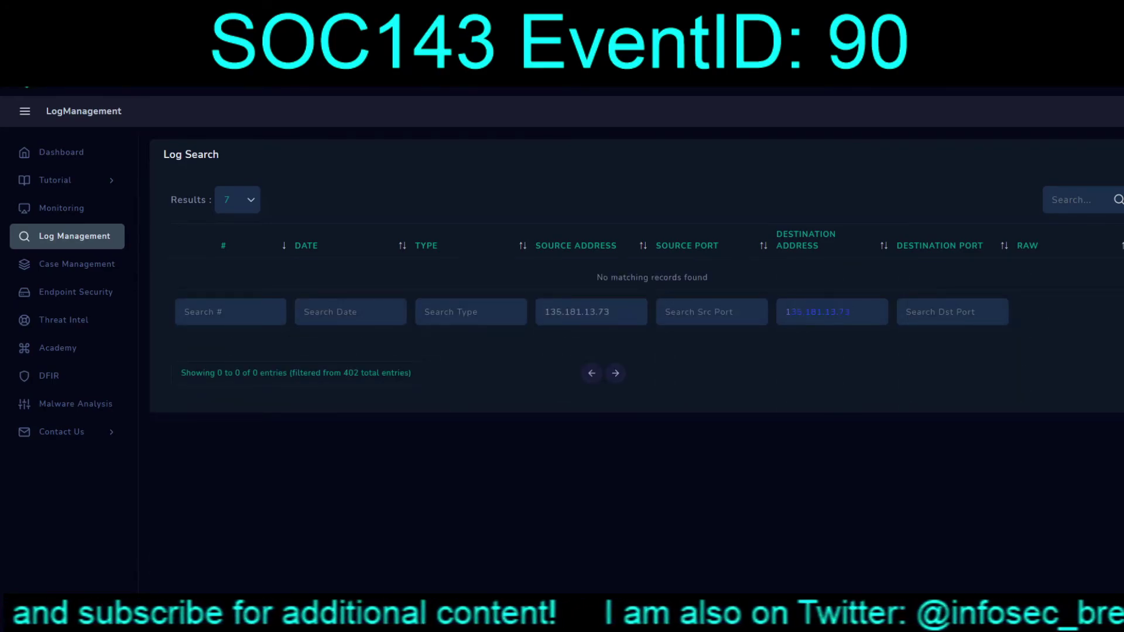
key("BackSpace")
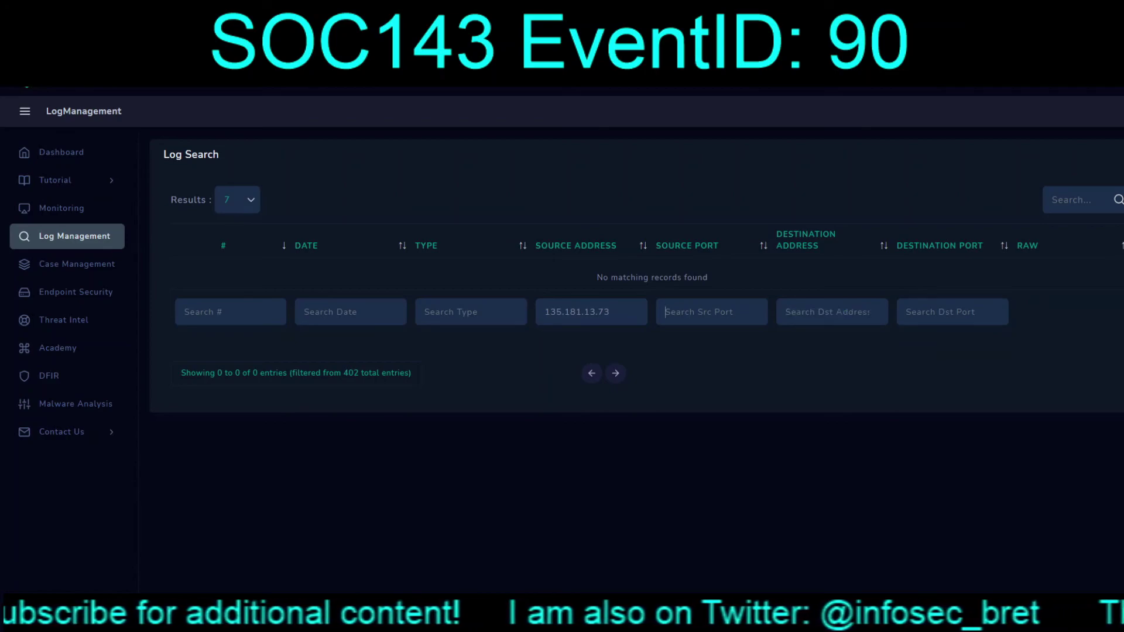
key("ctrl+v")
left_click_drag(603, 311, 544, 311)
key("BackSpace")
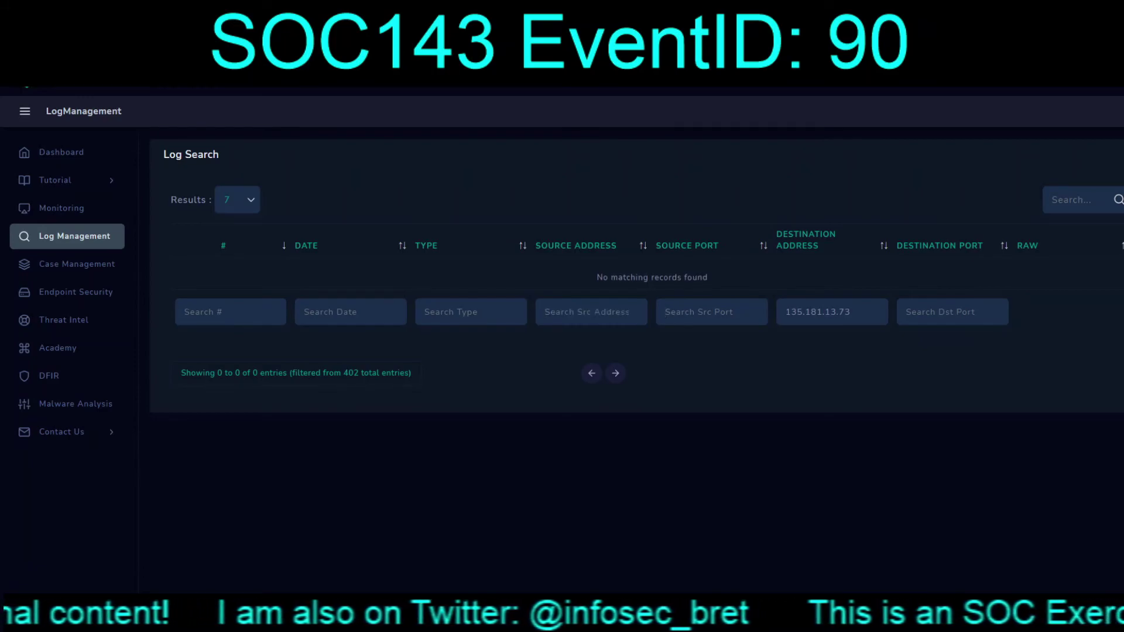
Switch to the urlscan.io report for tecyardit.com and review its IP detail, domain, domain tree, link and certificate information
key("ctrl+shift+Tab")
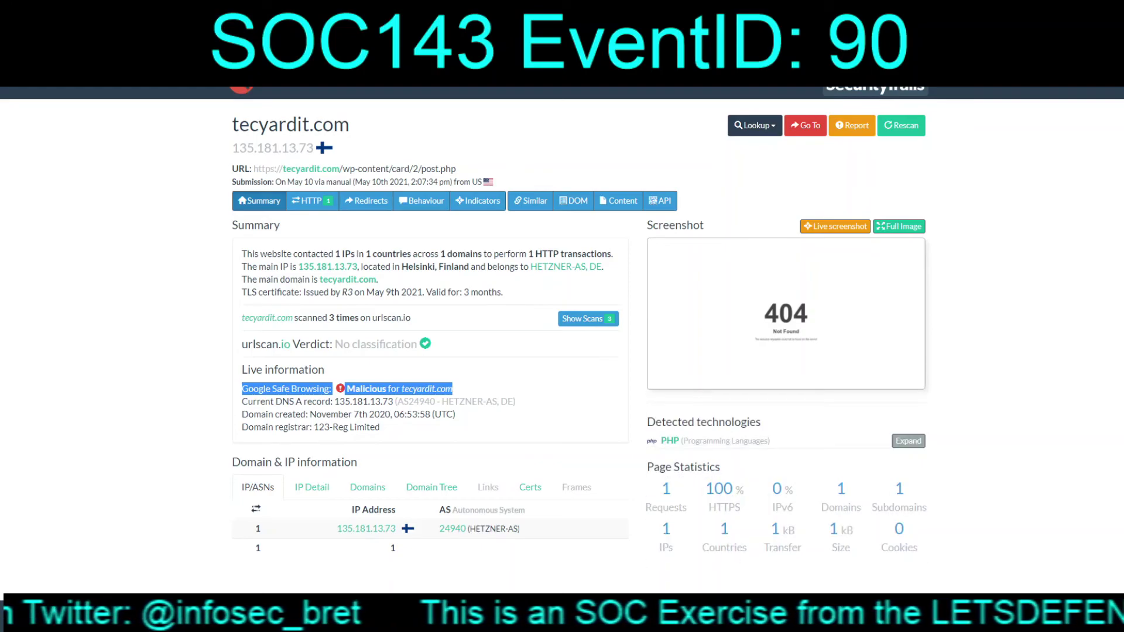
left_click(311, 487)
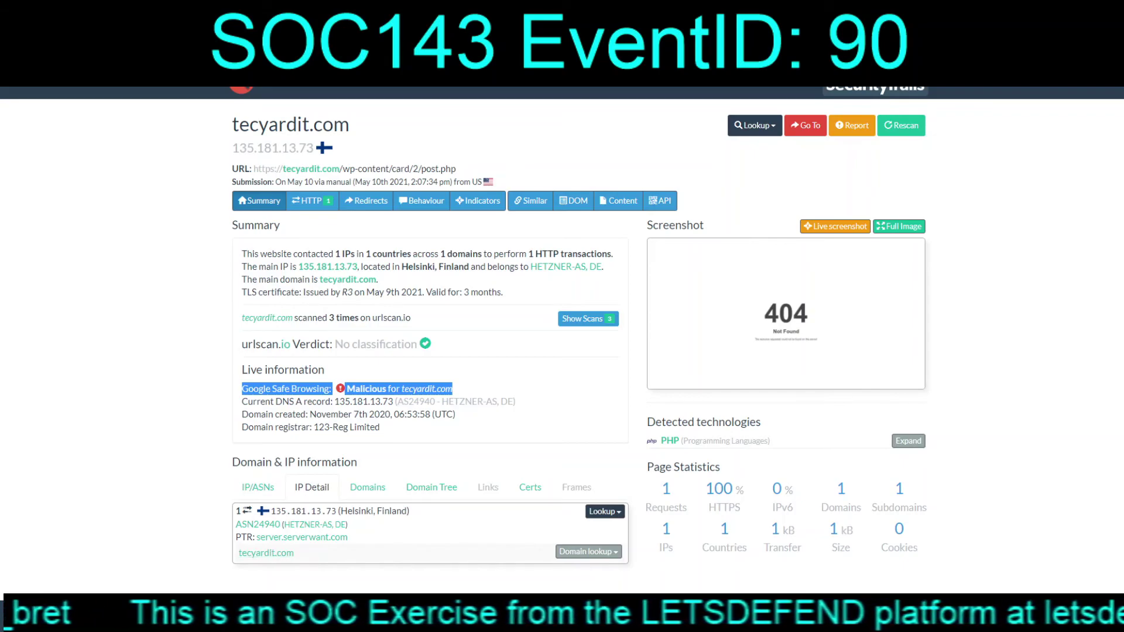
left_click(367, 487)
left_click(430, 487)
left_click(487, 487)
left_click(529, 487)
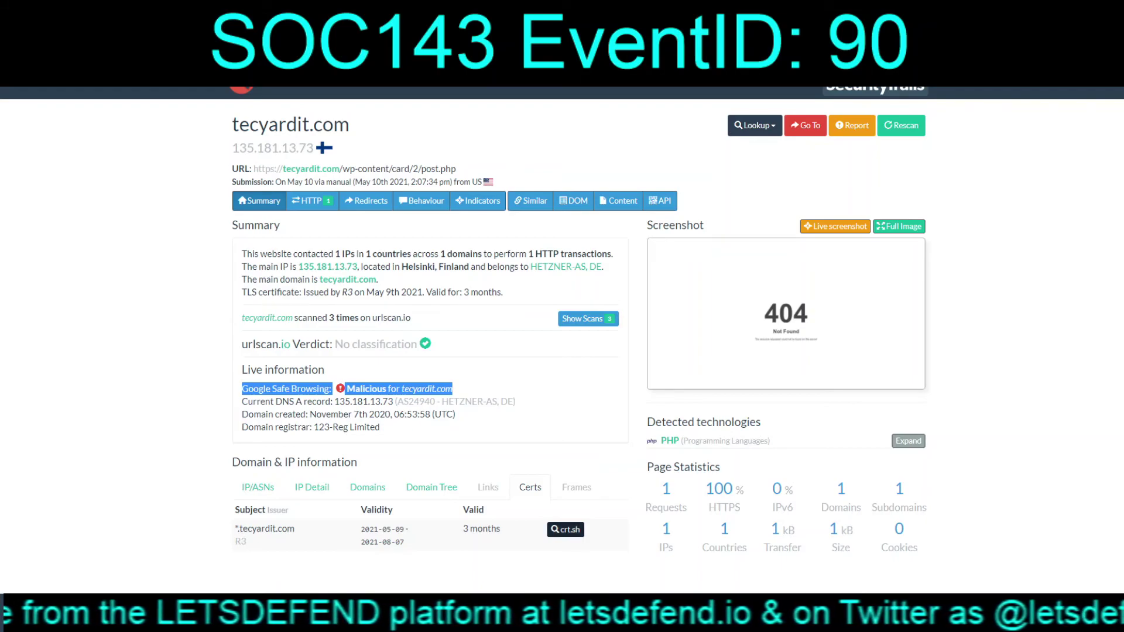
left_click(258, 487)
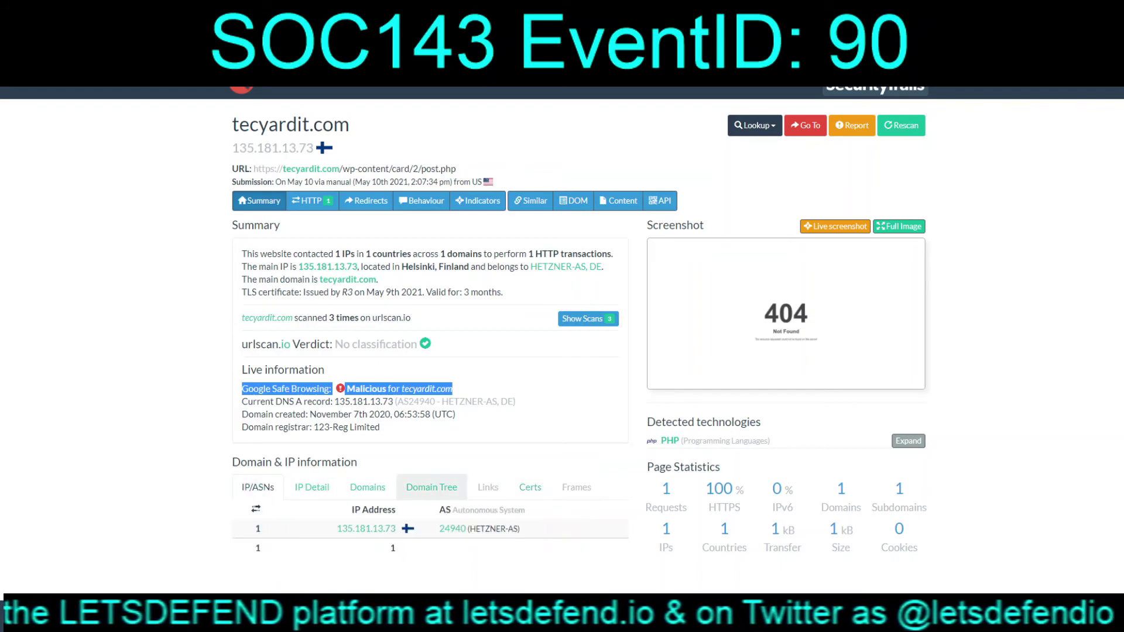
scroll(562, 319, "down", 1)
scroll(431, 442, "up", 1)
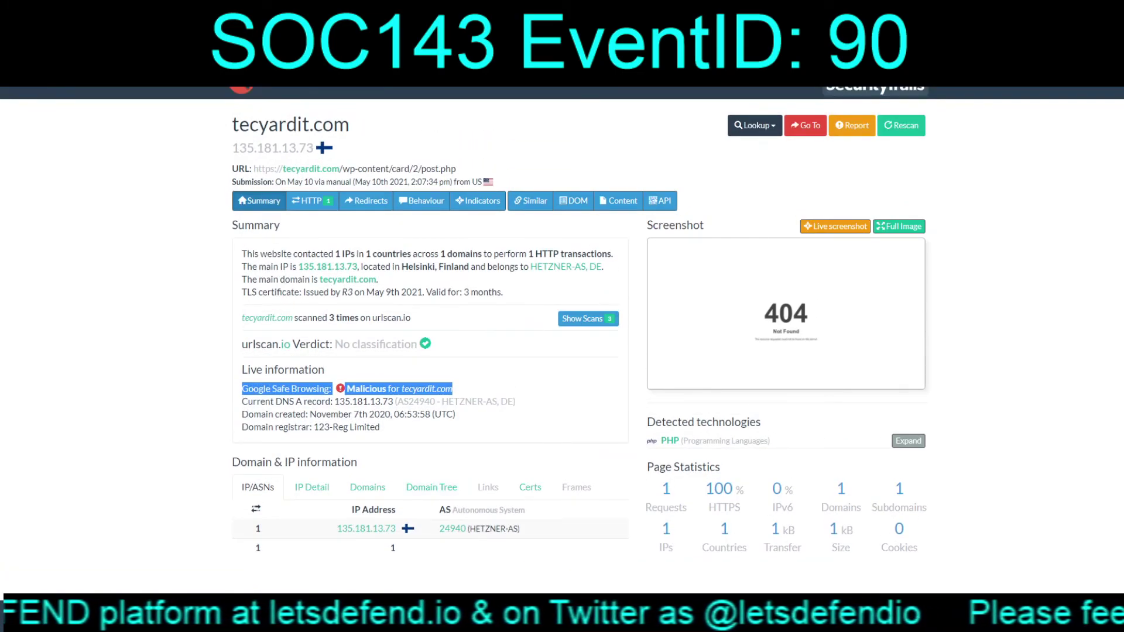
Switch to the Hybrid Analysis report and examine its DNS requests, contacted hosts, analysed processes and screenshots
key("ctrl+Tab")
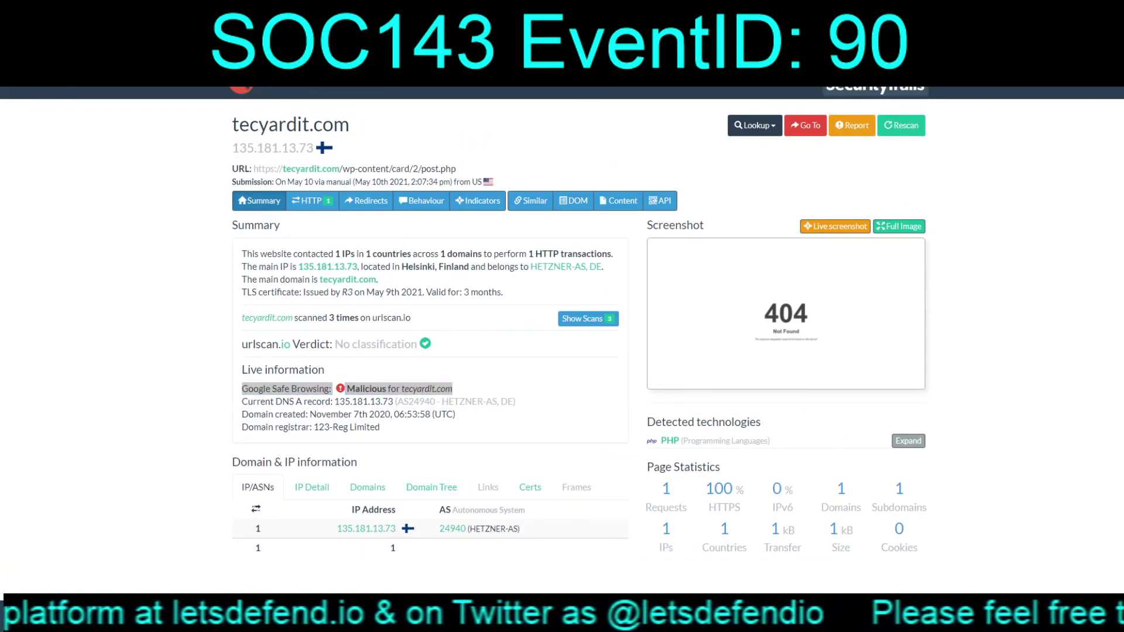
scroll(482, 343, "down", 8)
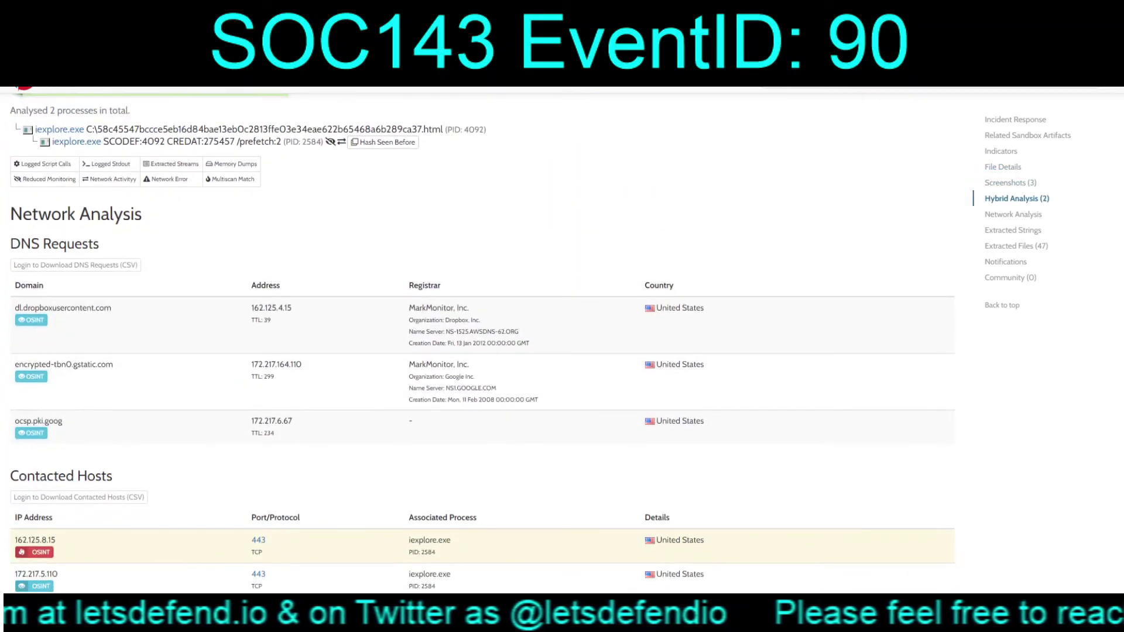
scroll(480, 328, "down", 4)
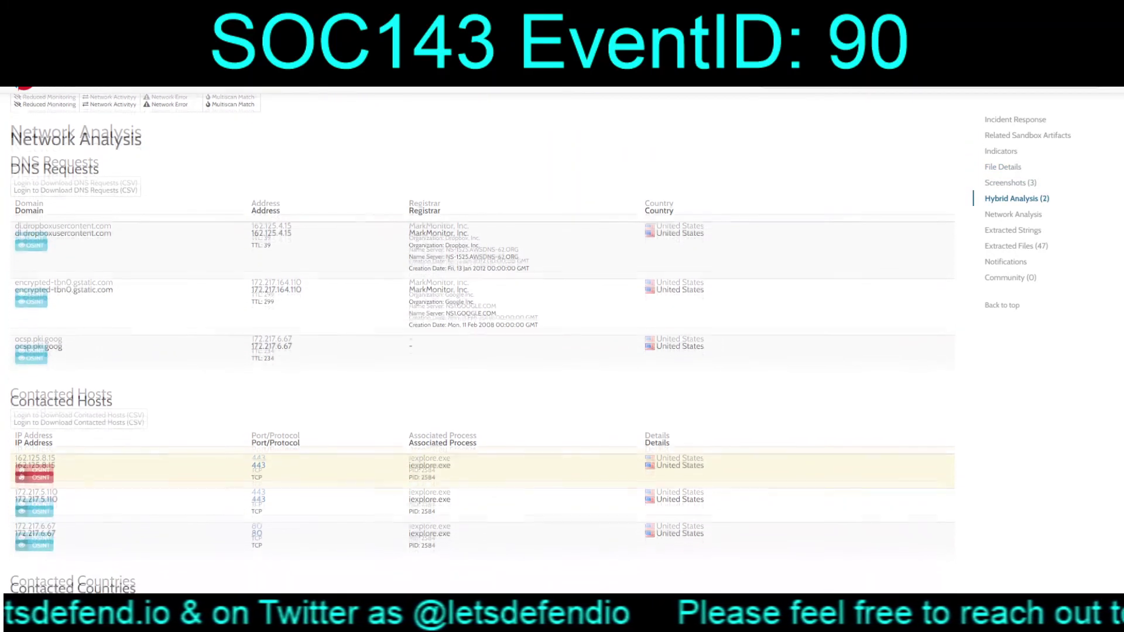
scroll(482, 327, "up", 2)
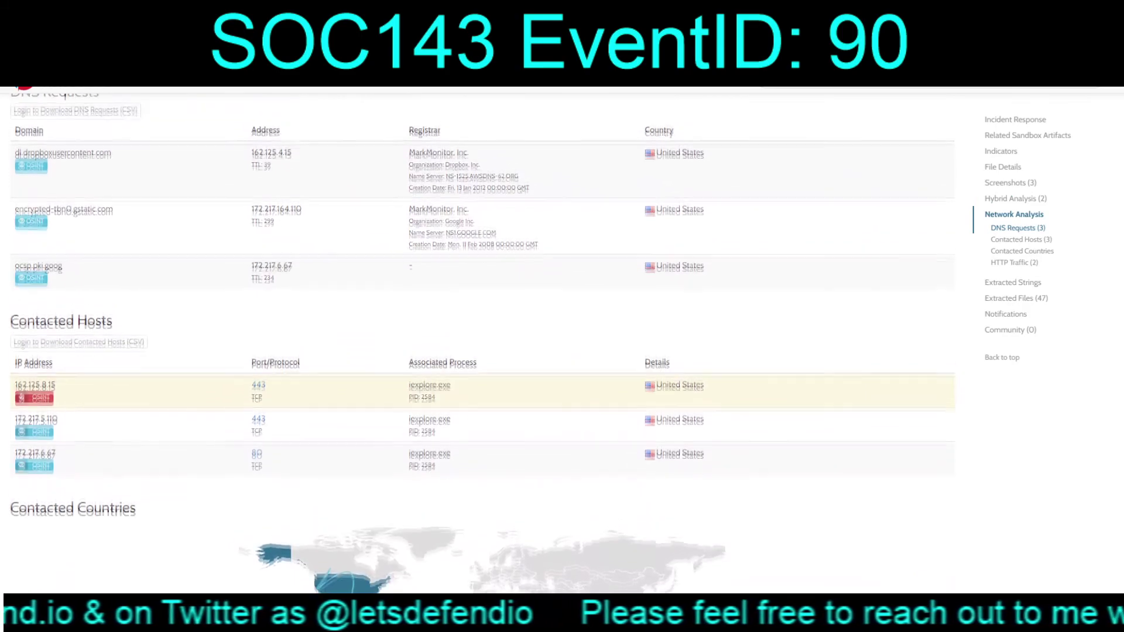
scroll(480, 328, "down", 1)
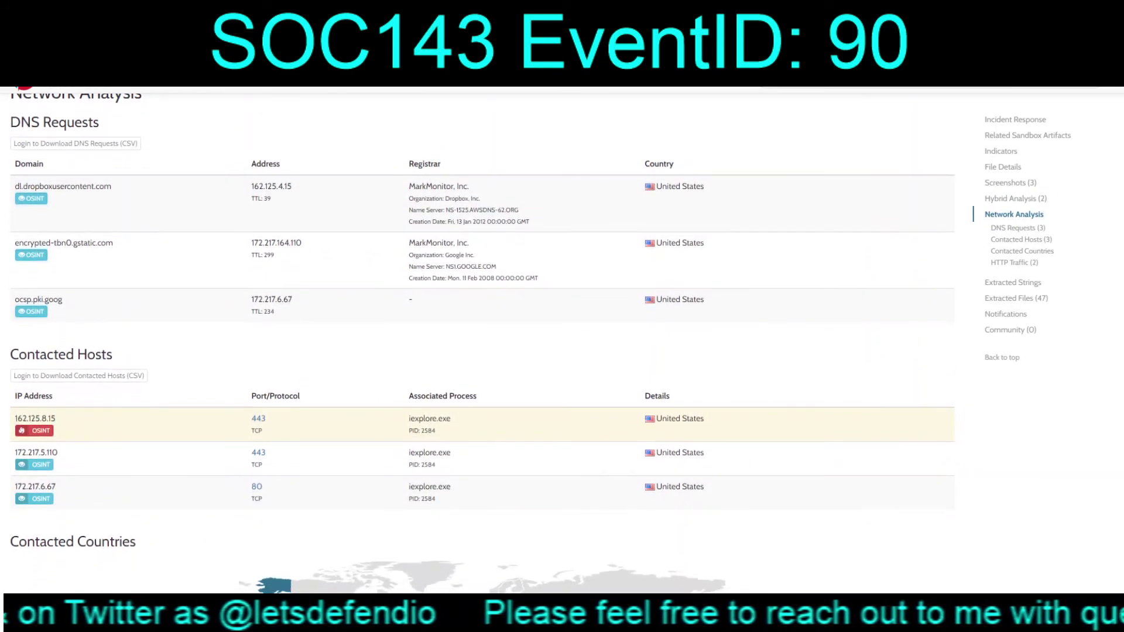
scroll(480, 327, "up", 10)
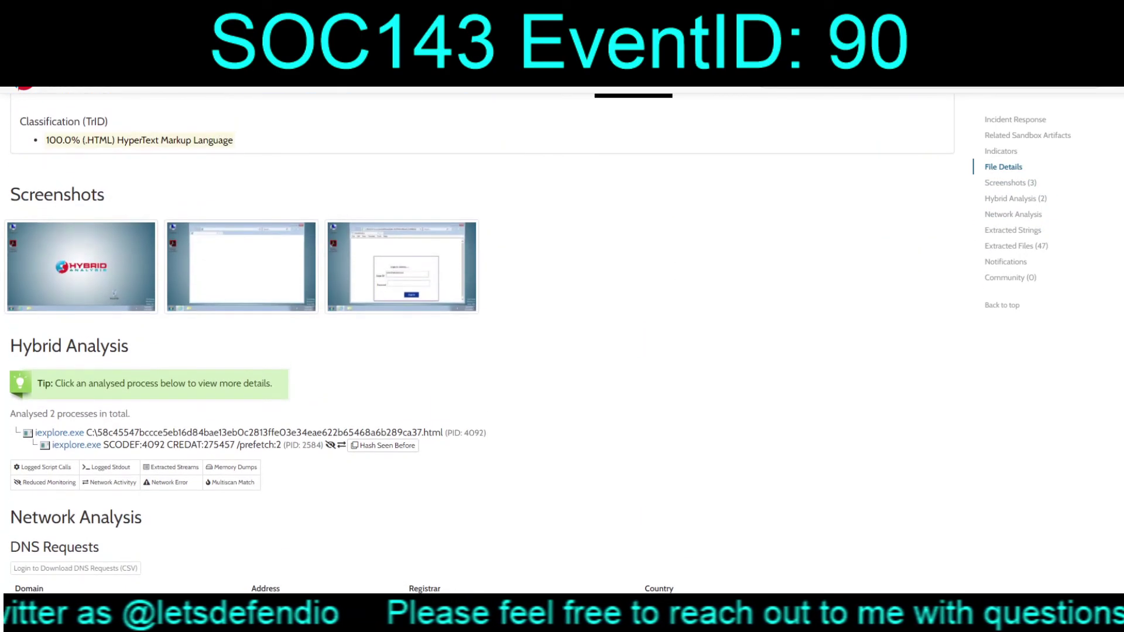
Review the file details in the Hybrid Analysis report and the network connections in the ANY.RUN report
scroll(483, 327, "up", 2)
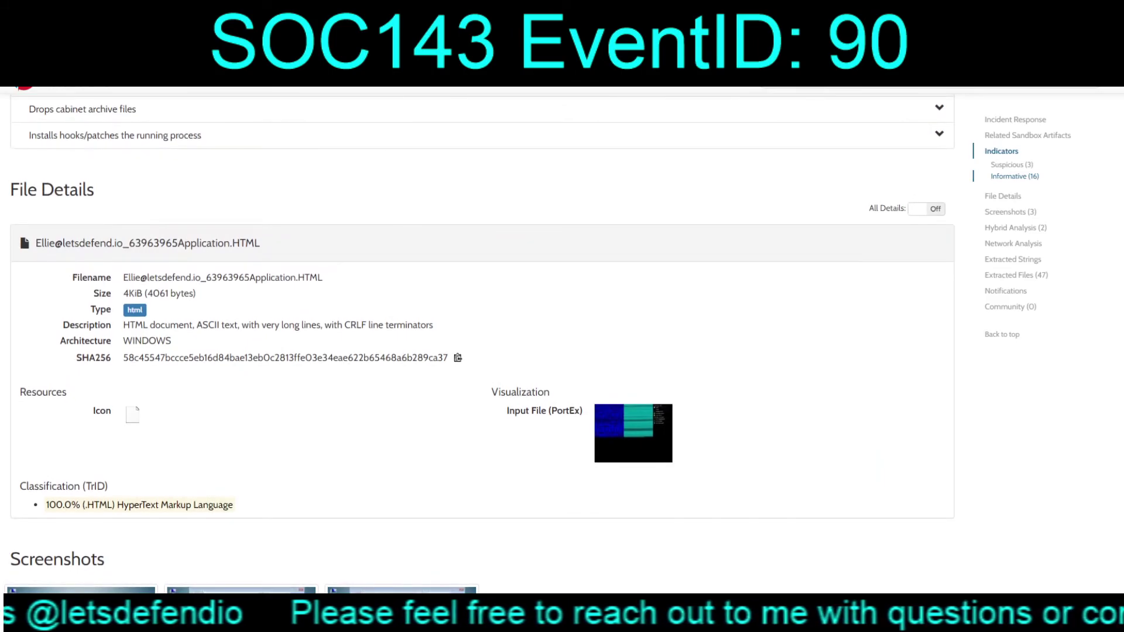
scroll(480, 328, "down", 11)
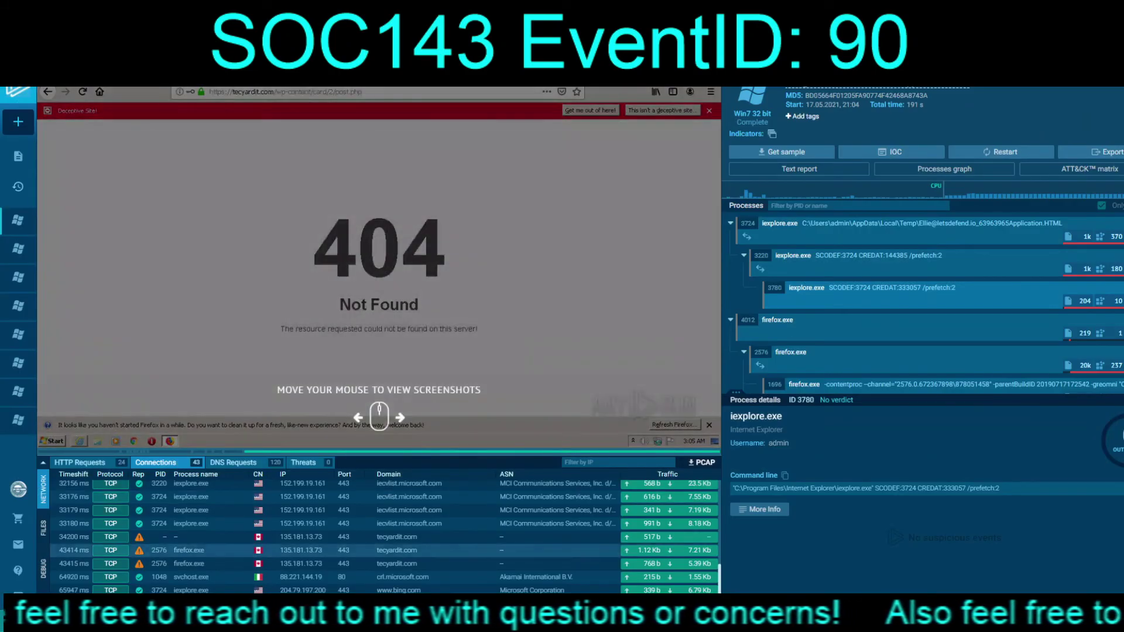
scroll(559, 530, "up", 7)
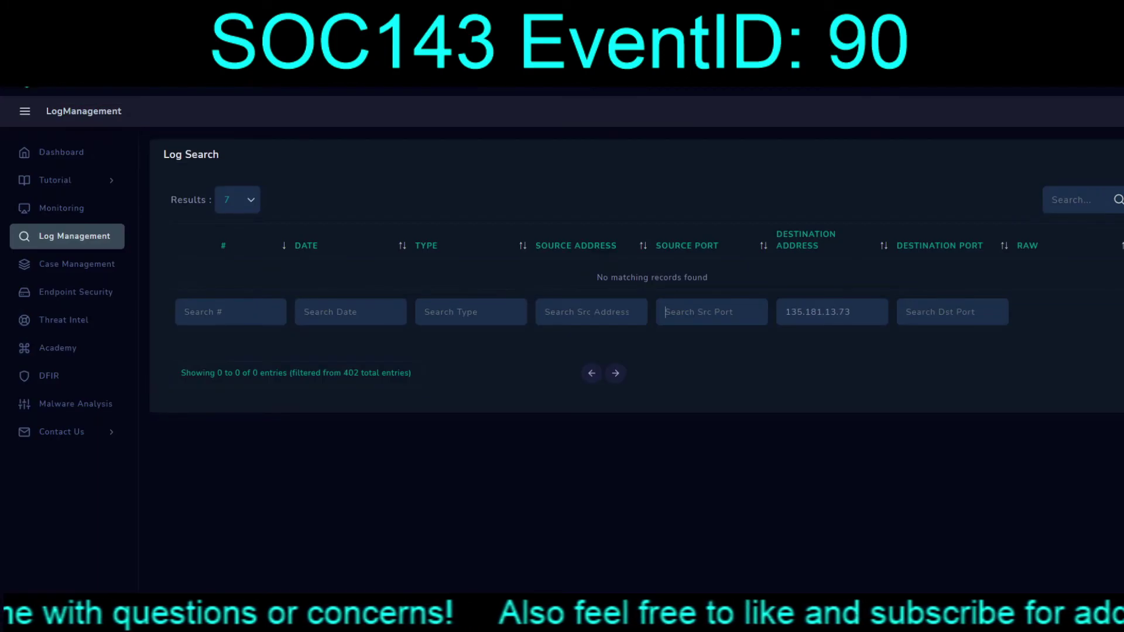
Search LetsDefend's logs for 162.125.72.15 as destination address and as source address, clearing the destination filter
left_click_drag(851, 312, 784, 312)
type("162.125.72.15")
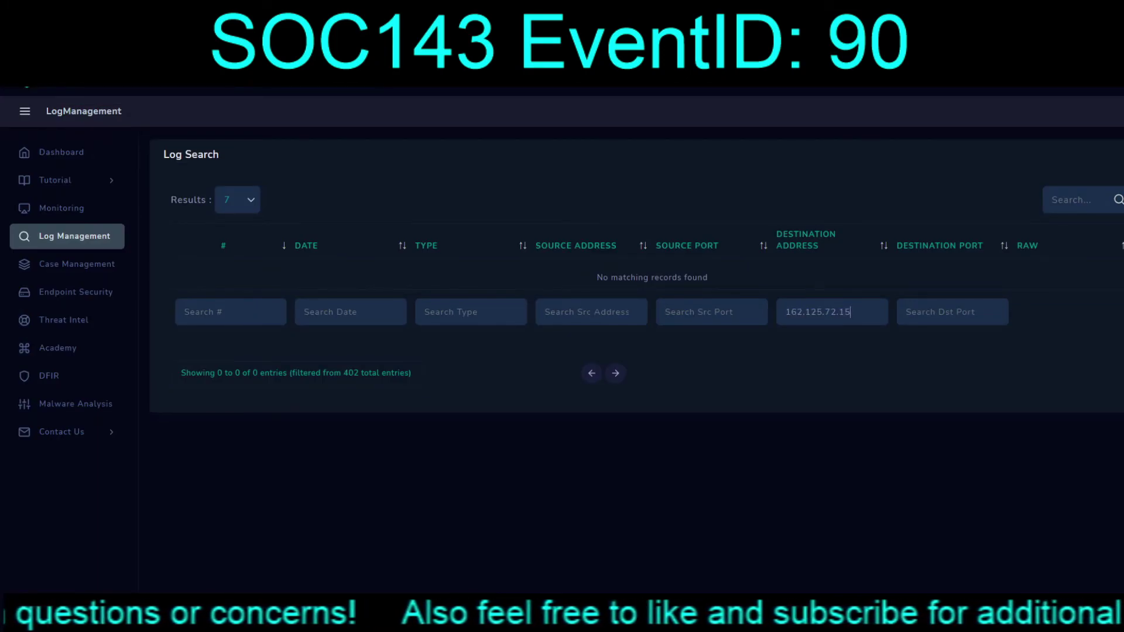
type("162.125.72.15")
left_click_drag(850, 312, 784, 312)
key("BackSpace")
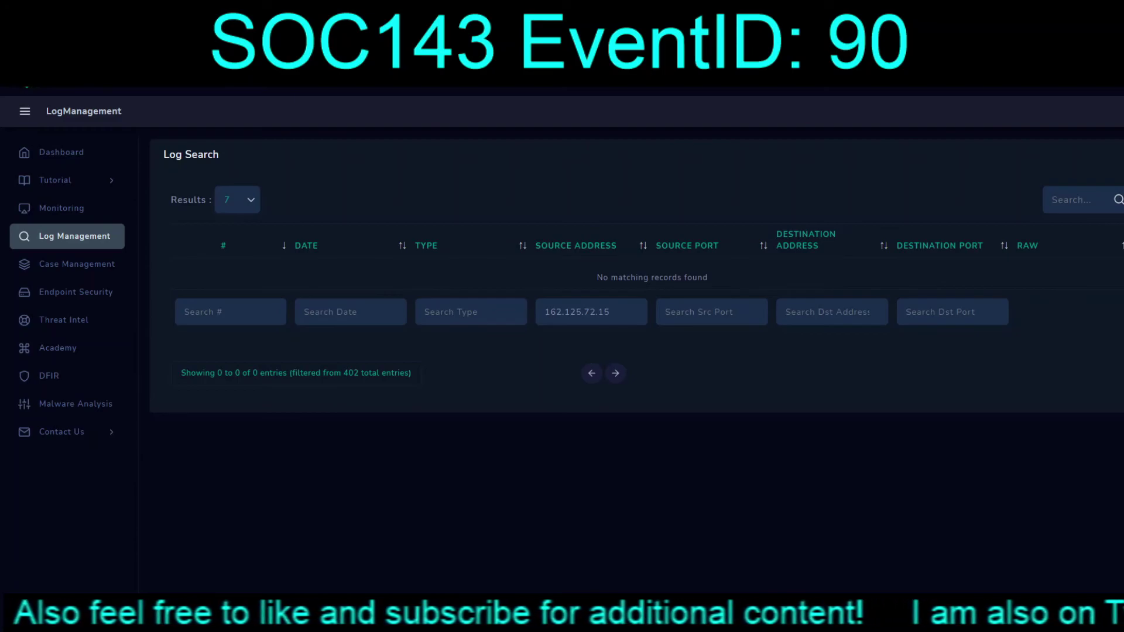
Look through the Endpoint Security host list for the affected recipient's machine, expanding individual clients to check their primary users
left_click(67, 292)
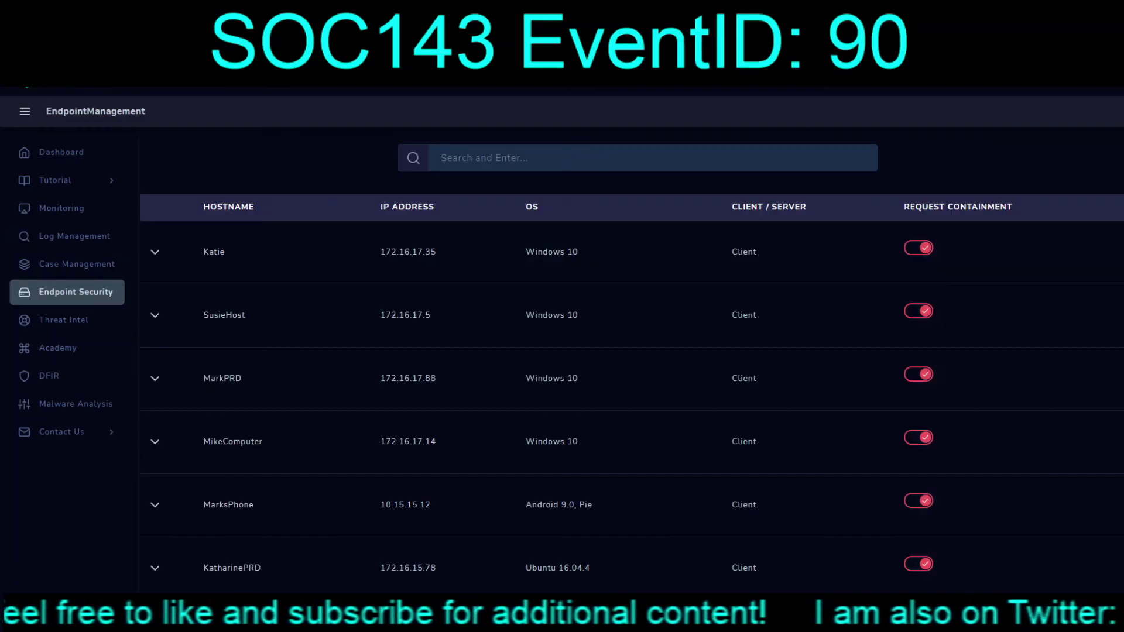
scroll(632, 360, "down", 12)
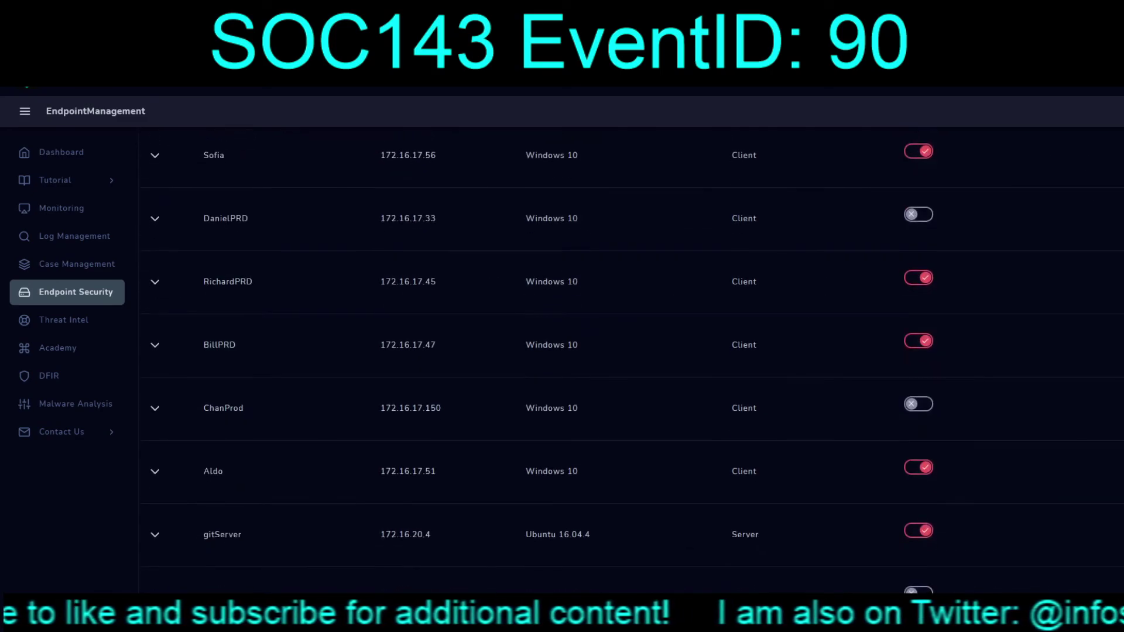
scroll(635, 358, "down", 4)
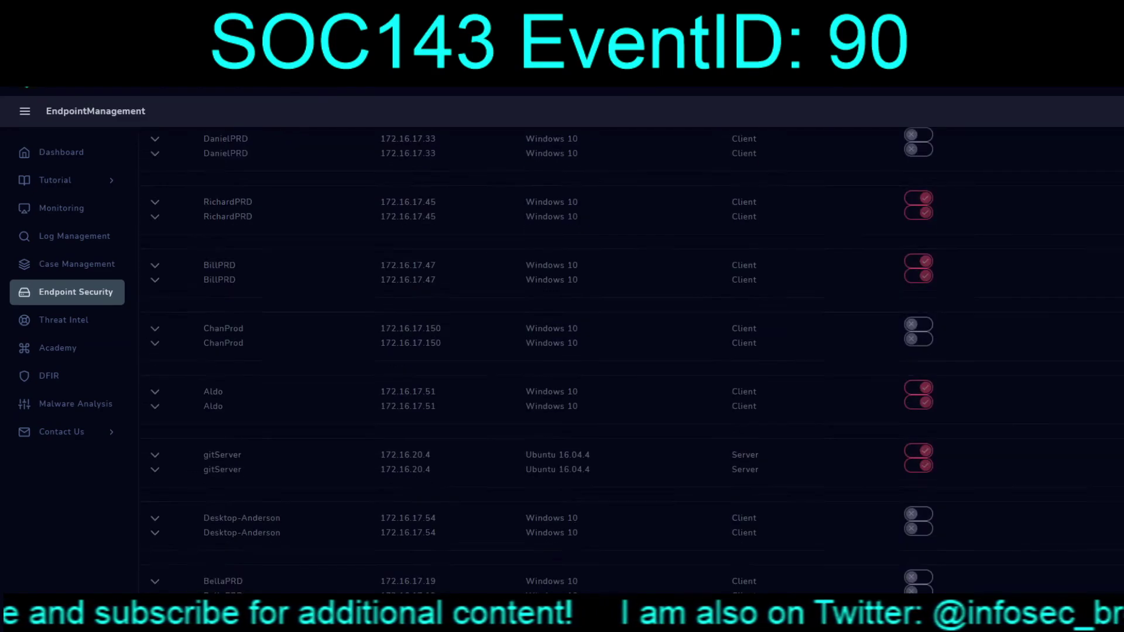
scroll(636, 358, "down", 4)
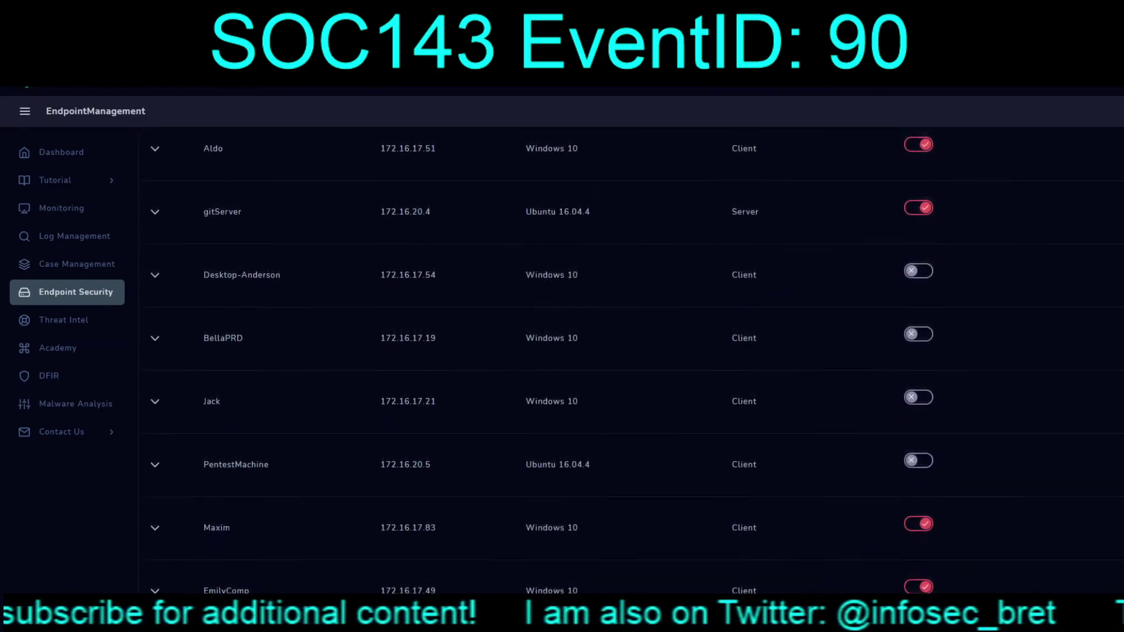
scroll(635, 358, "down", 2)
scroll(635, 358, "up", 1)
left_click(155, 492)
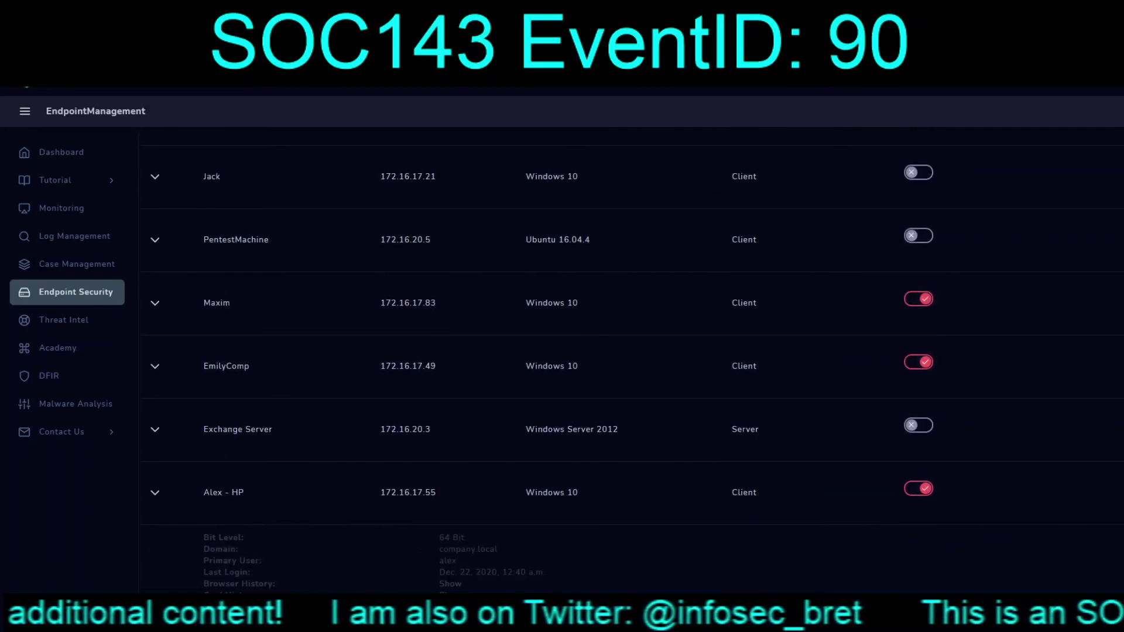
scroll(636, 358, "down", 4)
left_click(154, 547)
scroll(635, 358, "down", 3)
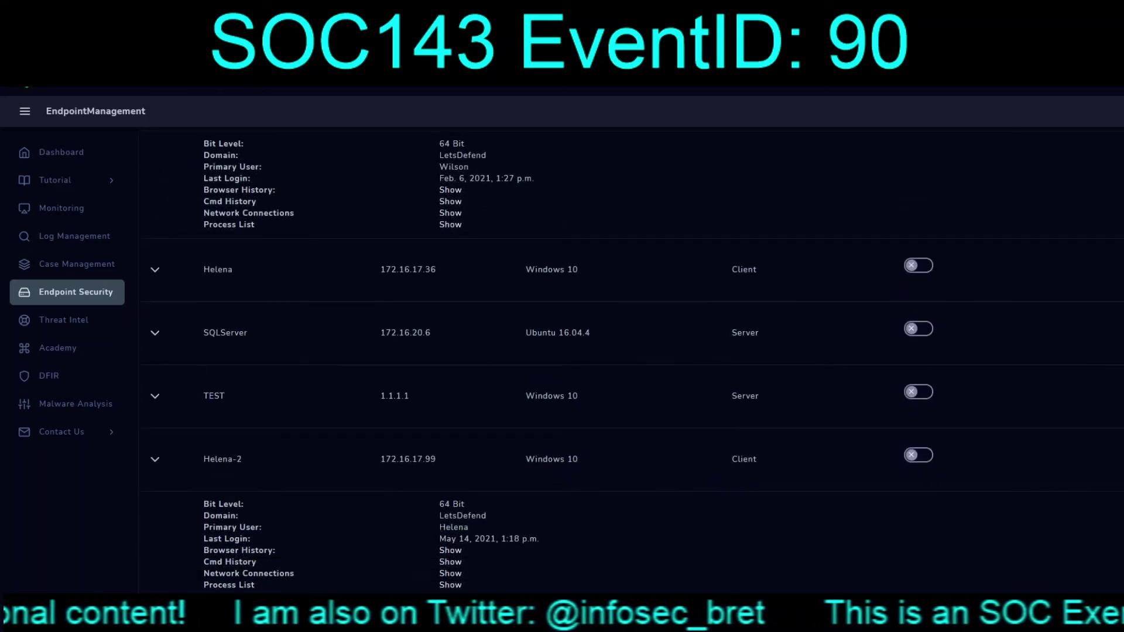
scroll(636, 359, "up", 20)
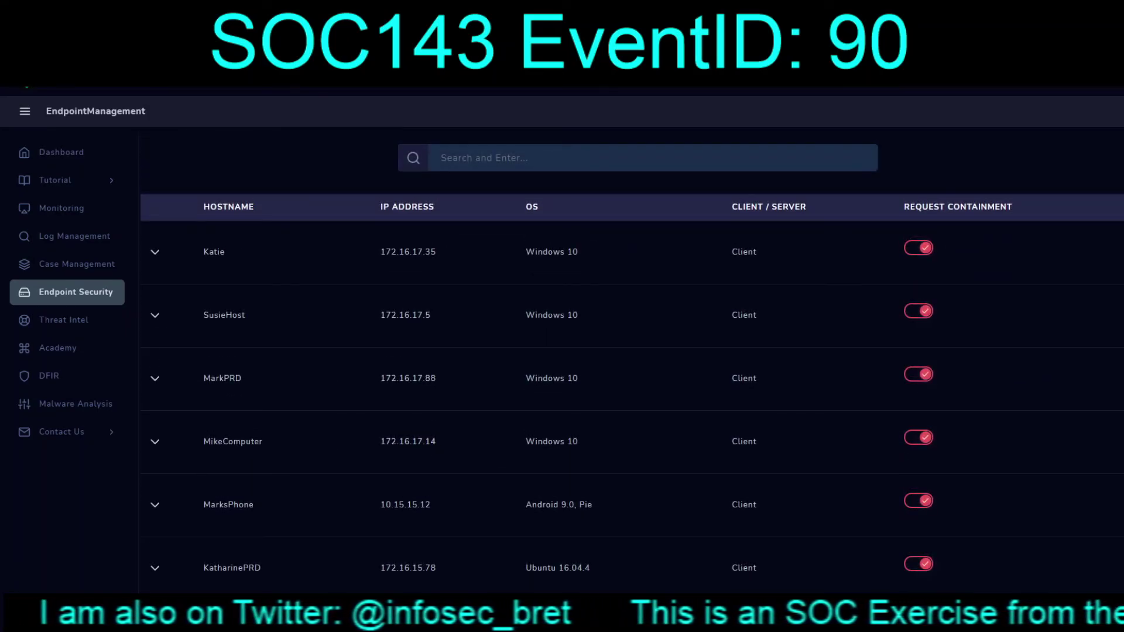
Take ownership of the SOC143 alert with EventID 90, create its case and start the playbook
key("ctrl+shift+Tab")
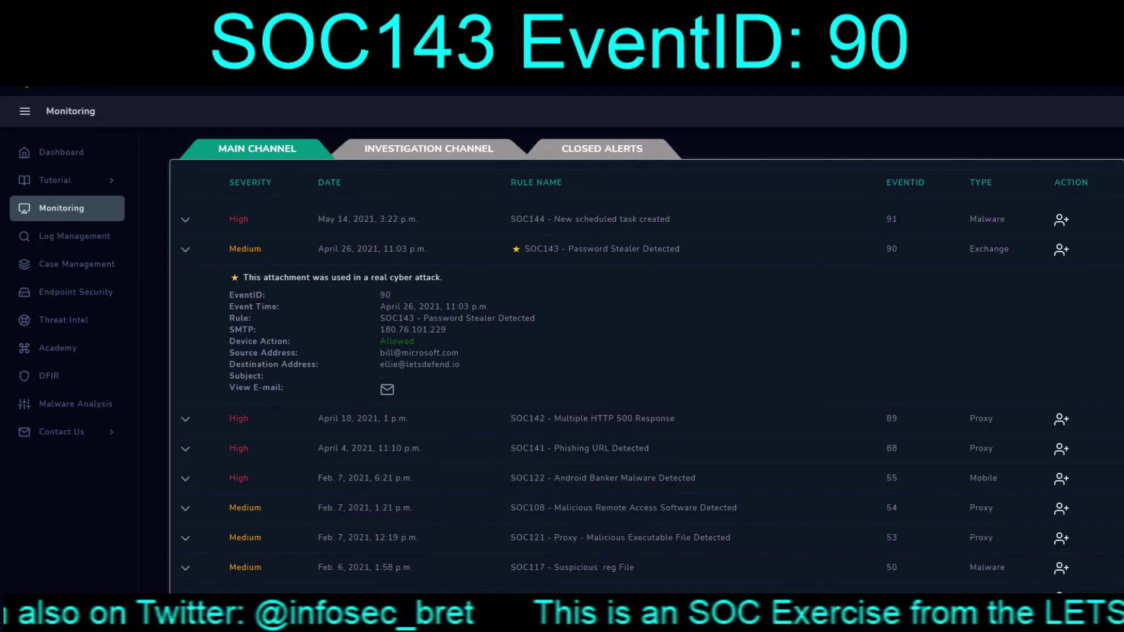
left_click(1060, 249)
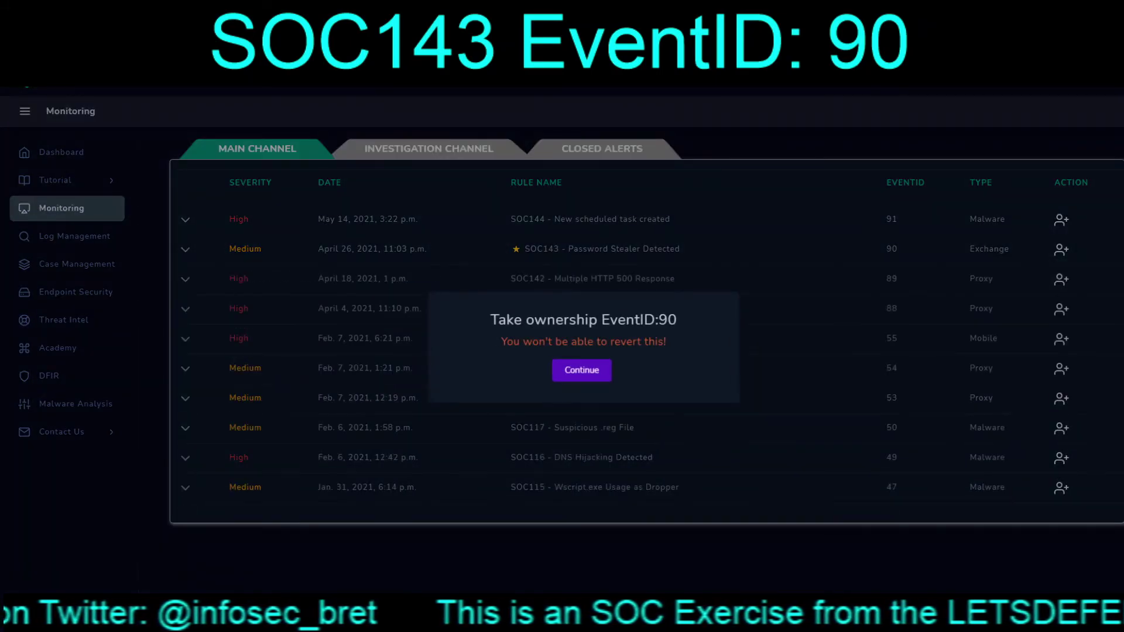
key("Return")
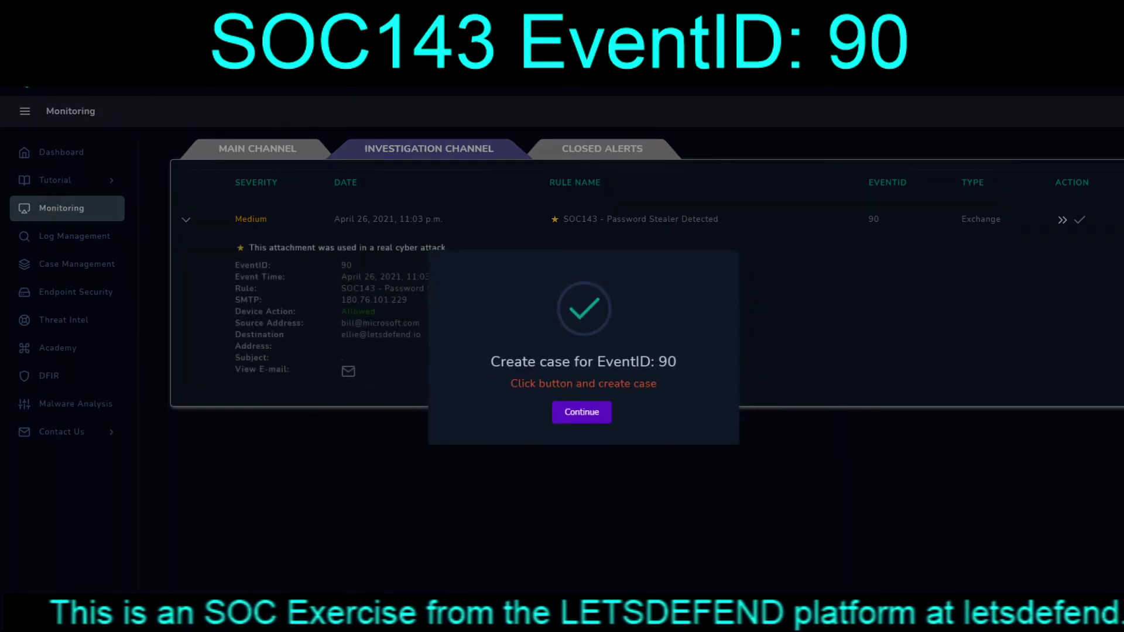
key("Return")
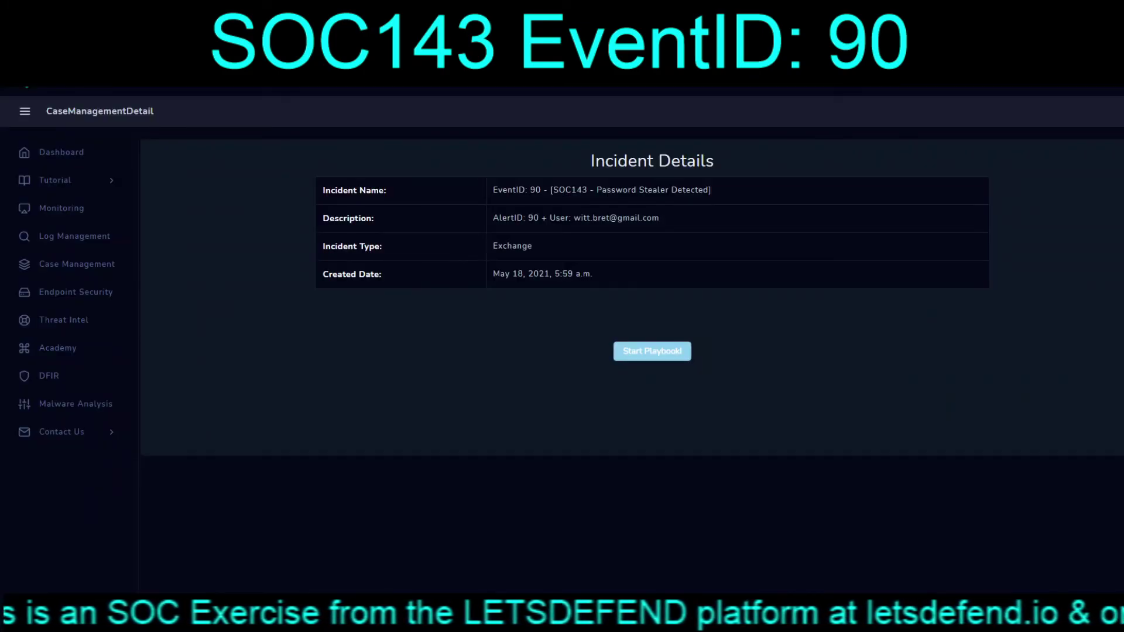
key("Return")
key("Return")
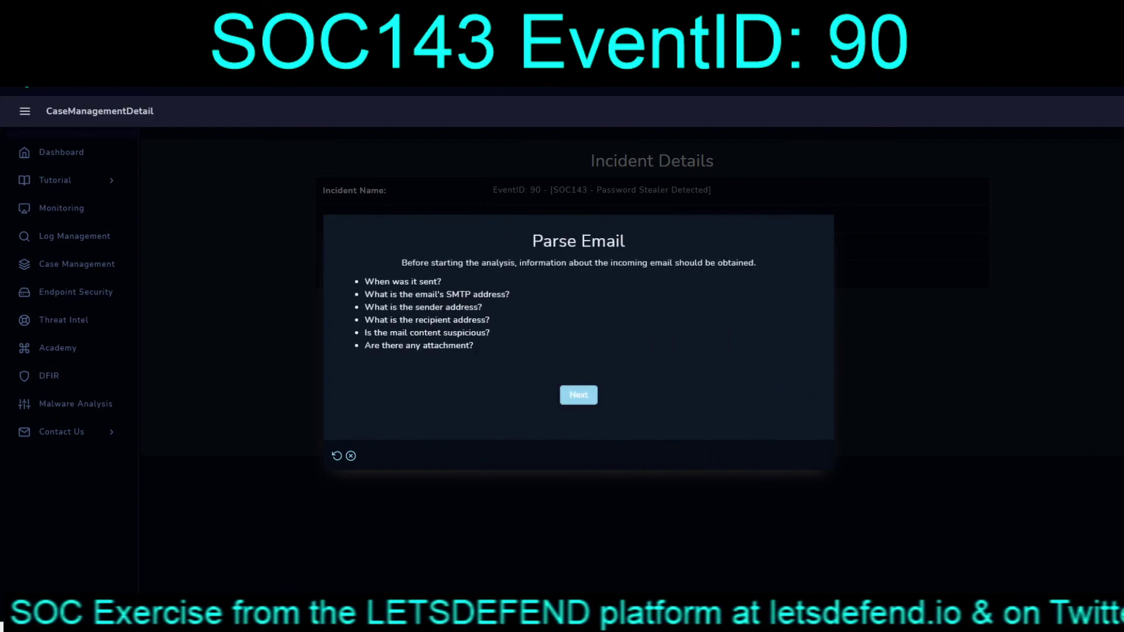
Proceed past Parse Email, answer Yes to attachments or URLs in the email, and mark the URL/attachment as Non-malicious
key("Return")
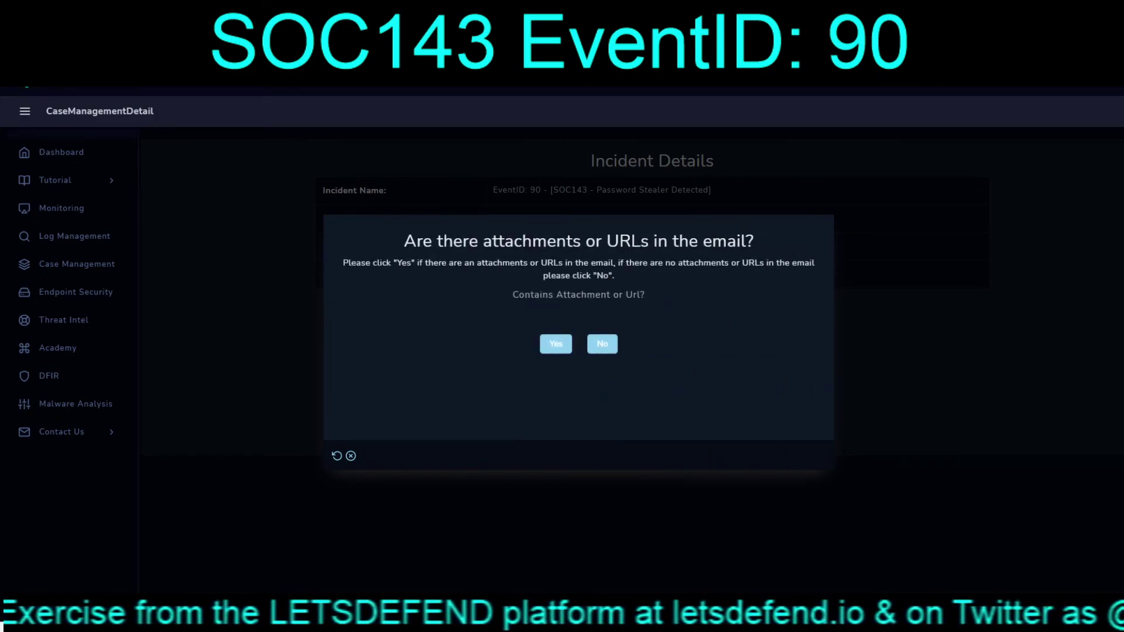
key("Return")
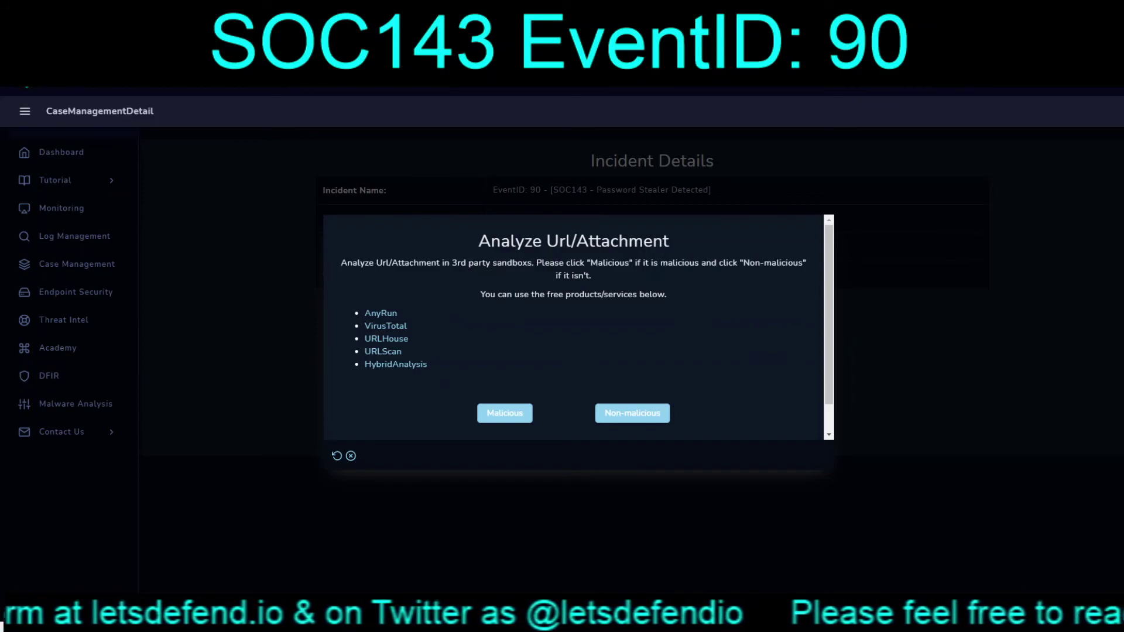
left_click(632, 413)
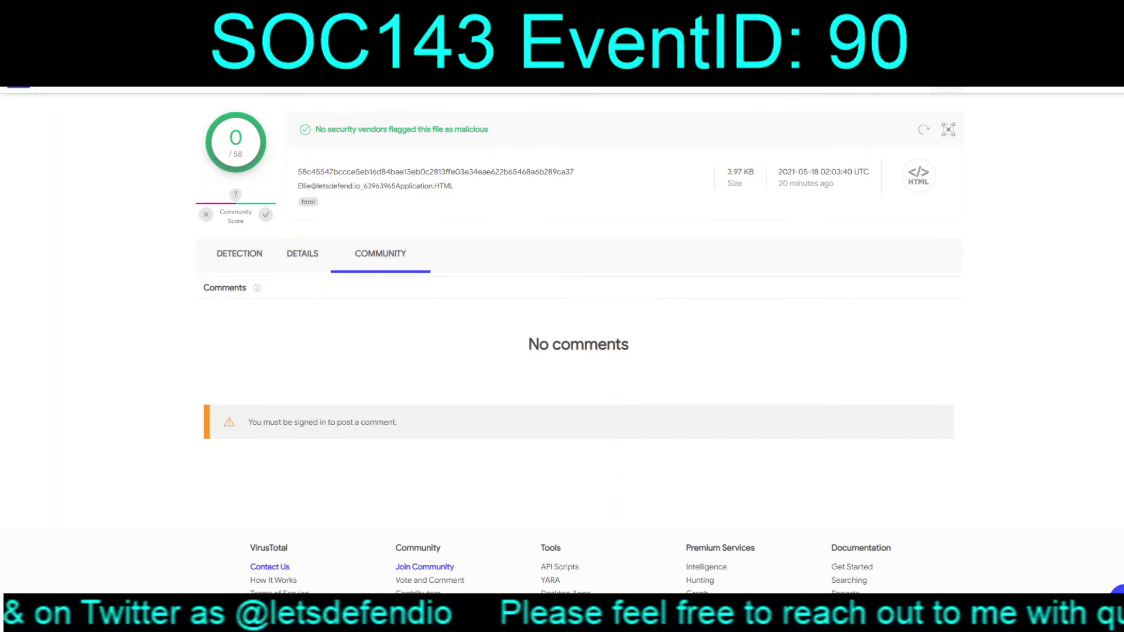
Switch to the VirusTotal report, check the attachment's detections and copy the MD5 hash from its details
left_click(238, 253)
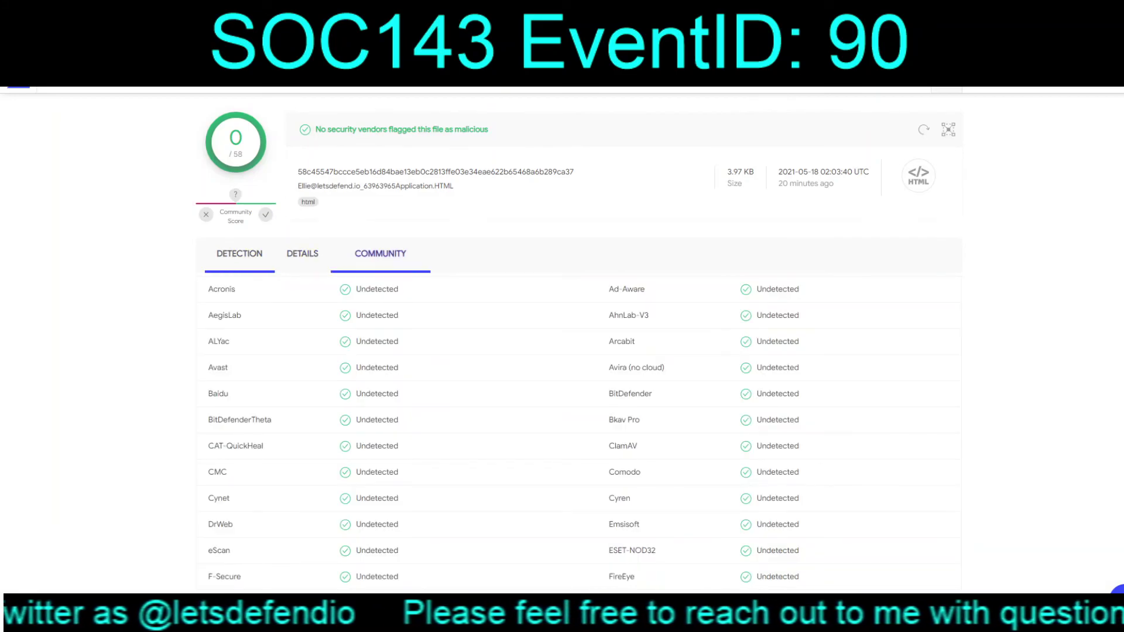
left_click(302, 253)
double_click(316, 308)
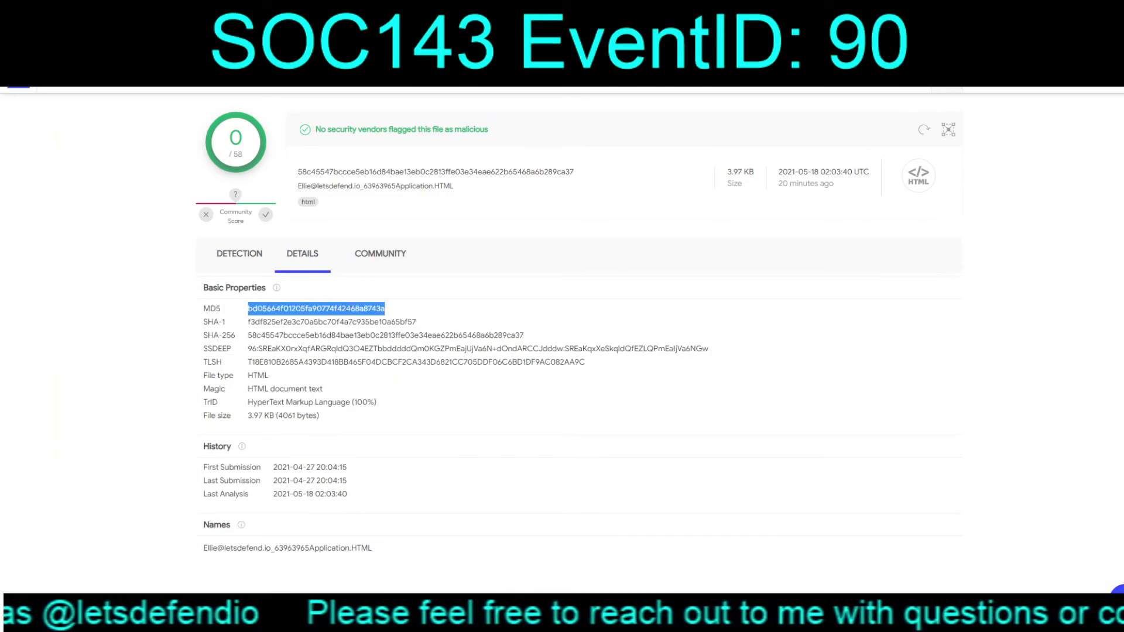
Add the copied hash to the LetsDefend case as an MD5 Hash artifact with the comment "HTML Attachment"
key("ctrl+Tab")
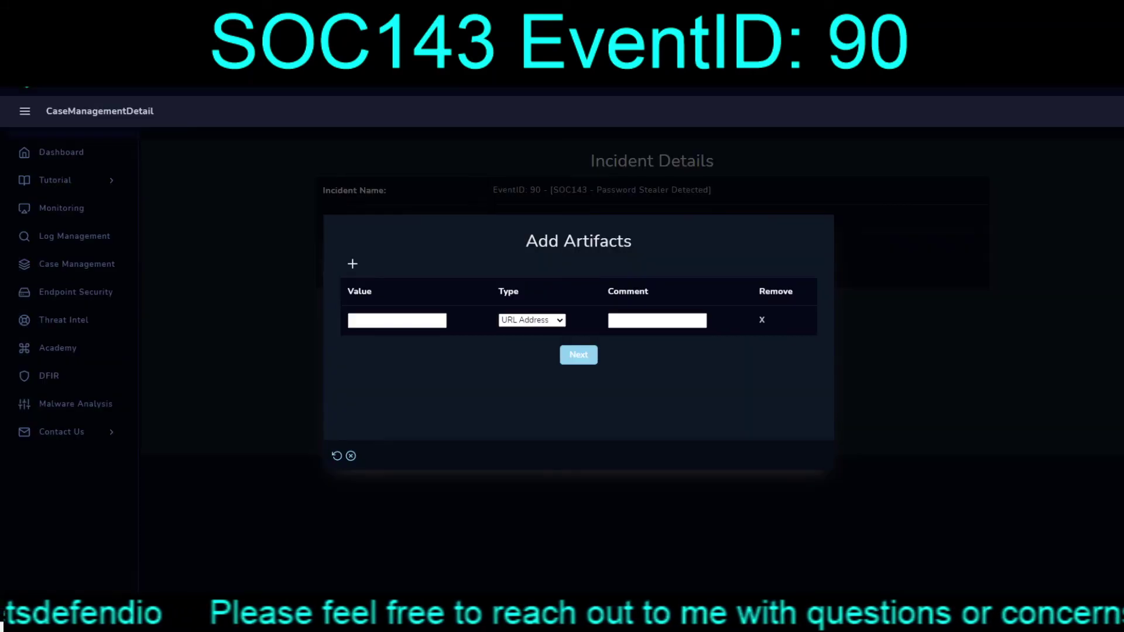
left_click(396, 320)
key("ctrl+v")
key("Tab")
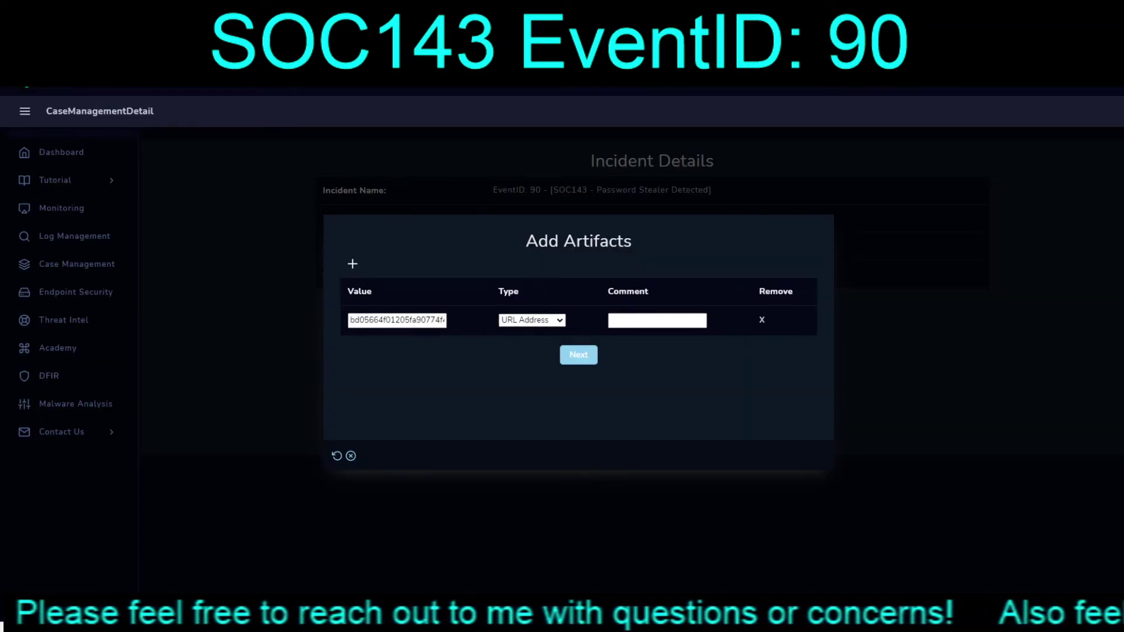
key("Tab")
key("m")
key("Tab")
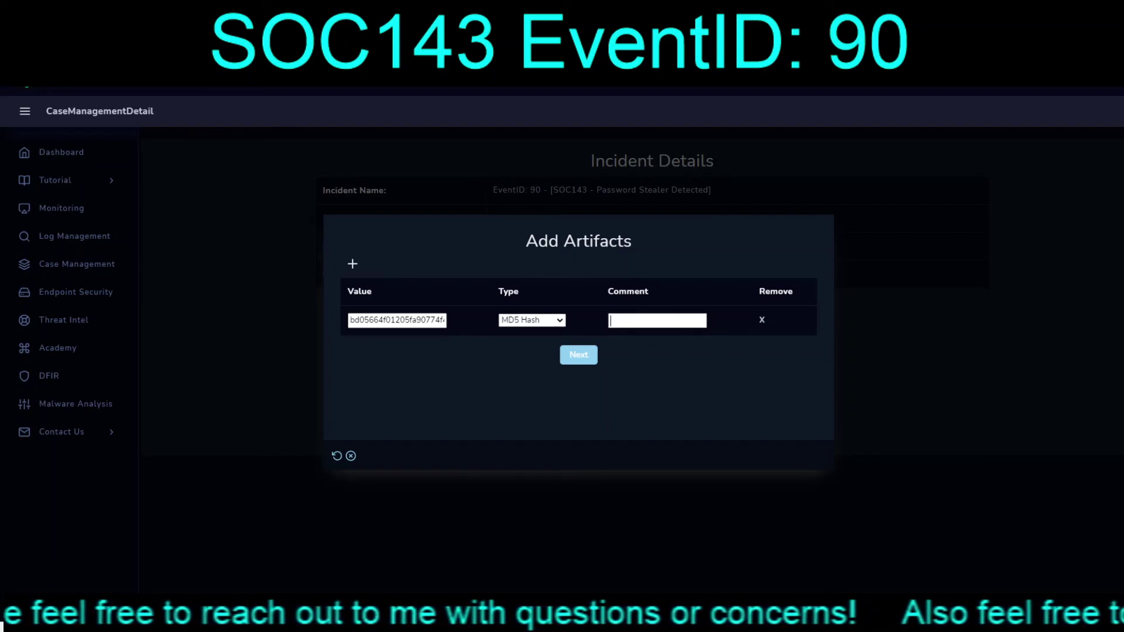
type("HTML Attachment")
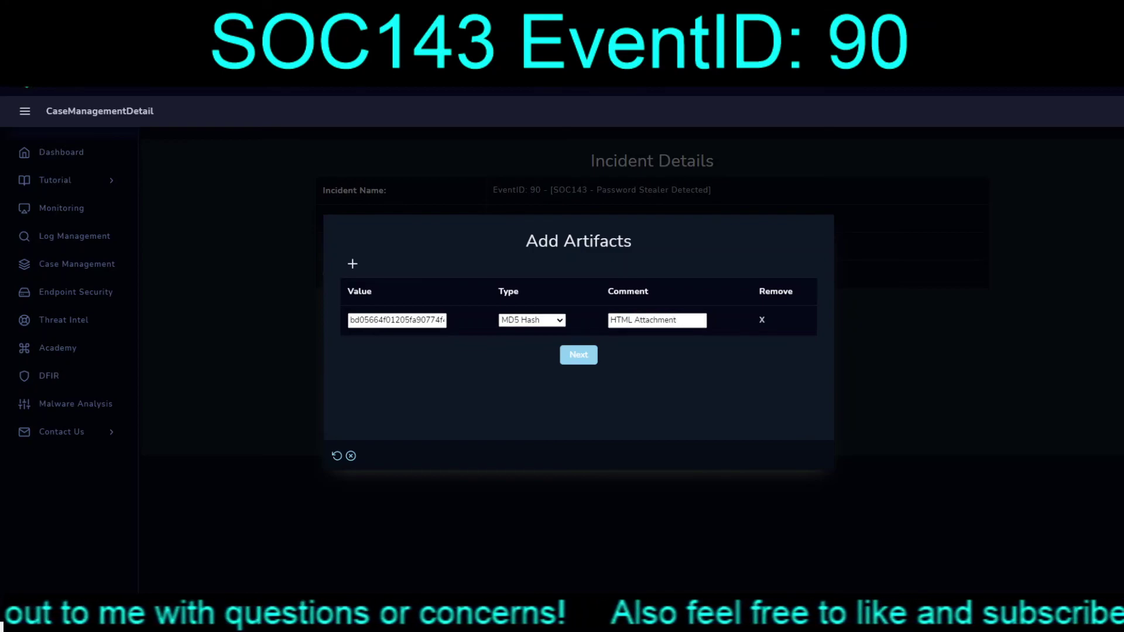
Add a second artifact of type IP Address with value 180.76.101.229 and the comment "SMTP IP"
left_click(352, 264)
left_click(531, 350)
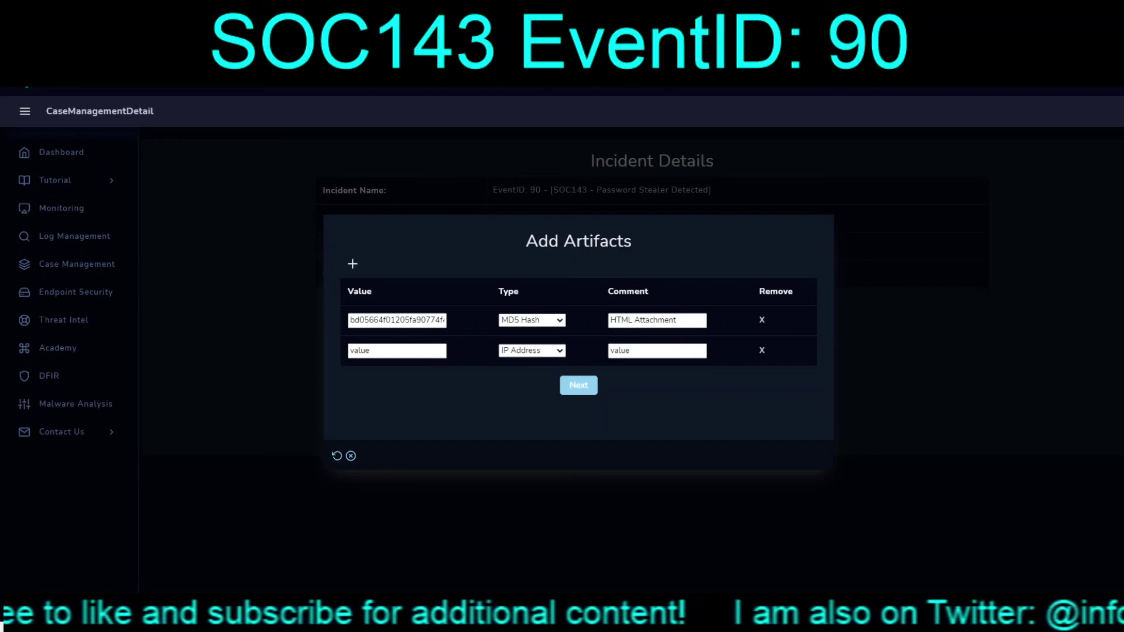
left_click(369, 350)
type("180.76.101.229")
double_click(625, 350)
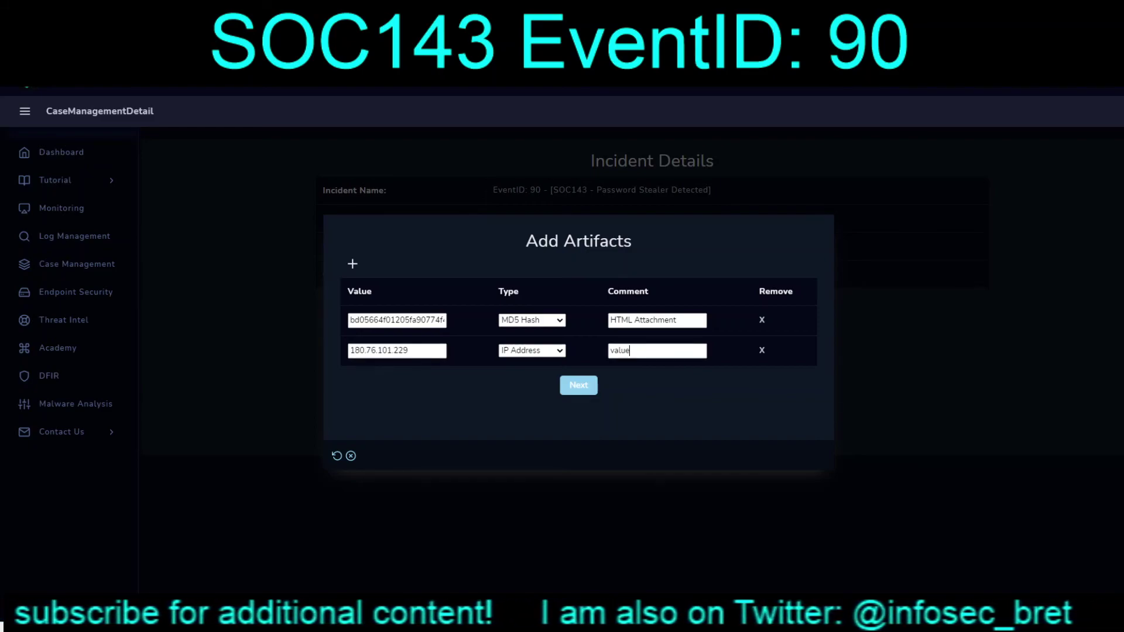
type("SMTP IP")
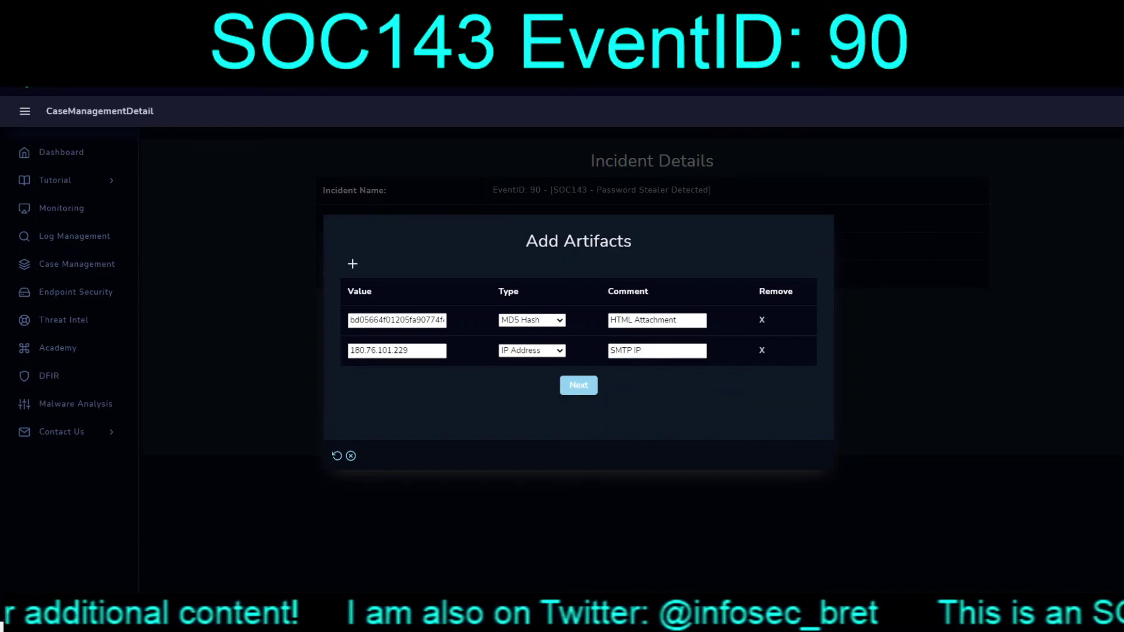
Add an E-mail Sender artifact with the alert's sender address and the comment "Spoofed Sending Address"
left_click(352, 264)
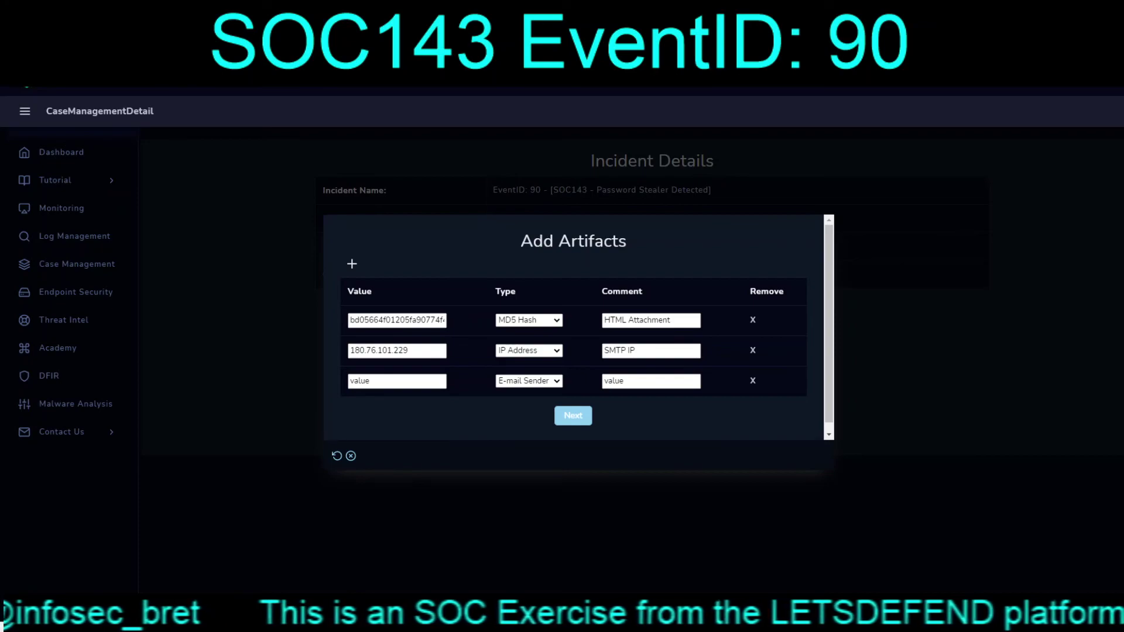
left_click(396, 381)
key("ctrl+v")
key("Tab")
key("Tab")
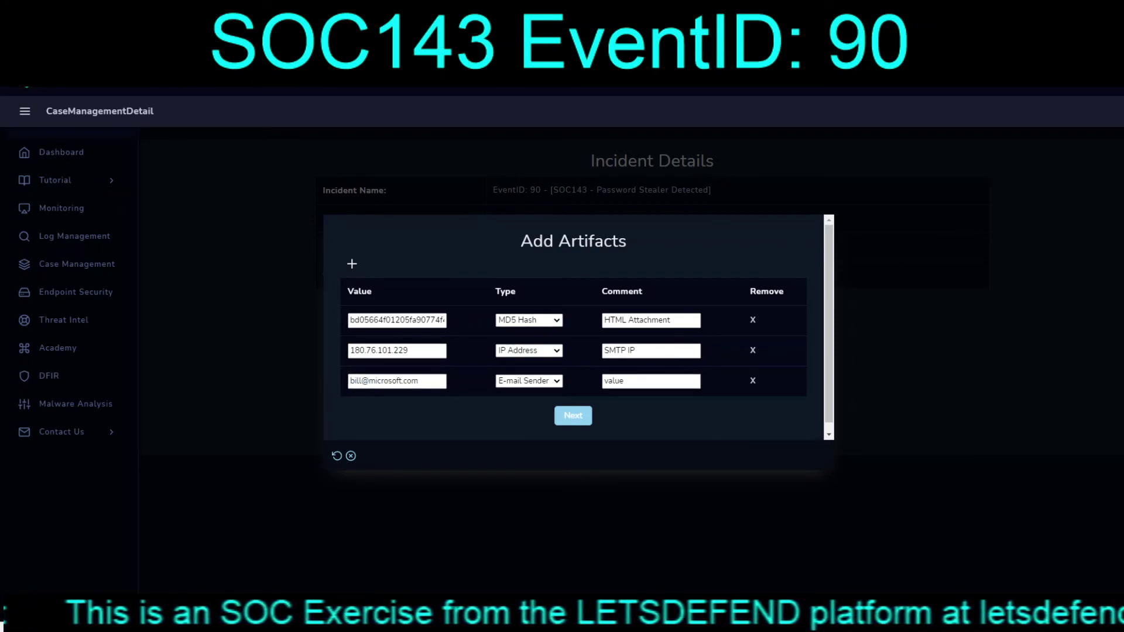
type("SA")
type("poof")
type("ed Sending")
type(" Address")
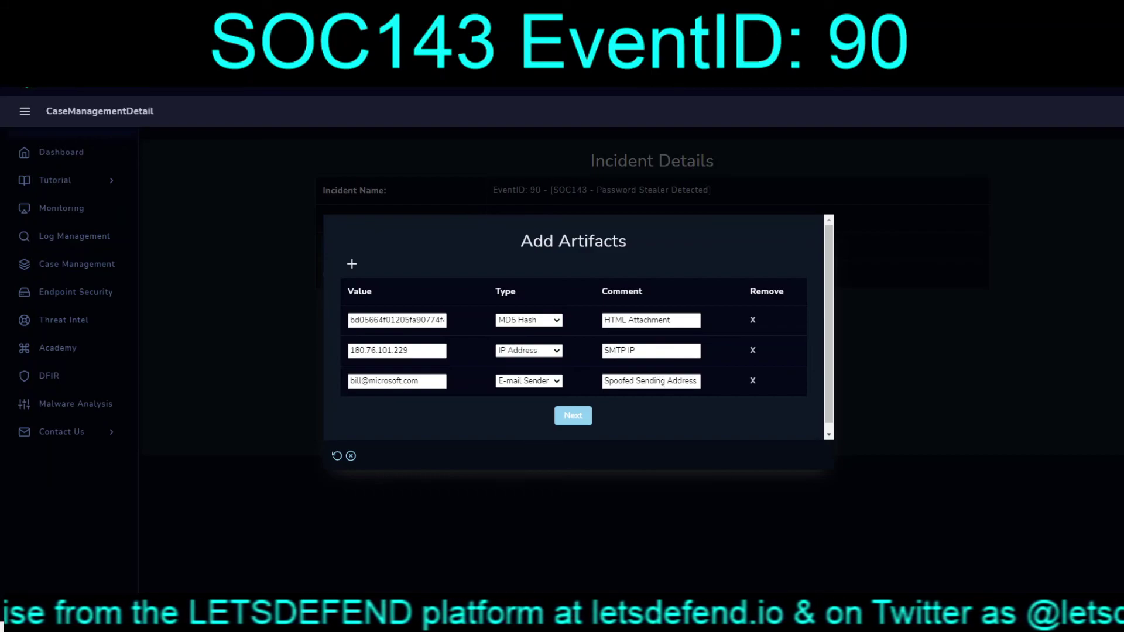
Add a fourth artifact row of type IP Address and copy the full tecyardit.com post.php URL from the urlscan report
key("Return")
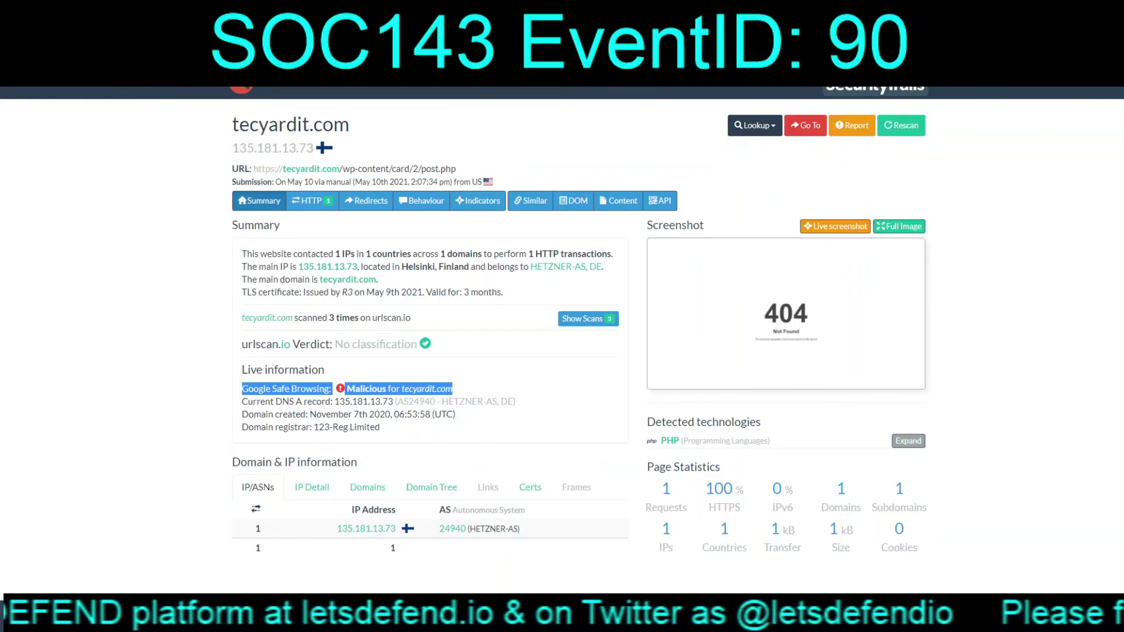
left_click_drag(456, 169, 253, 169)
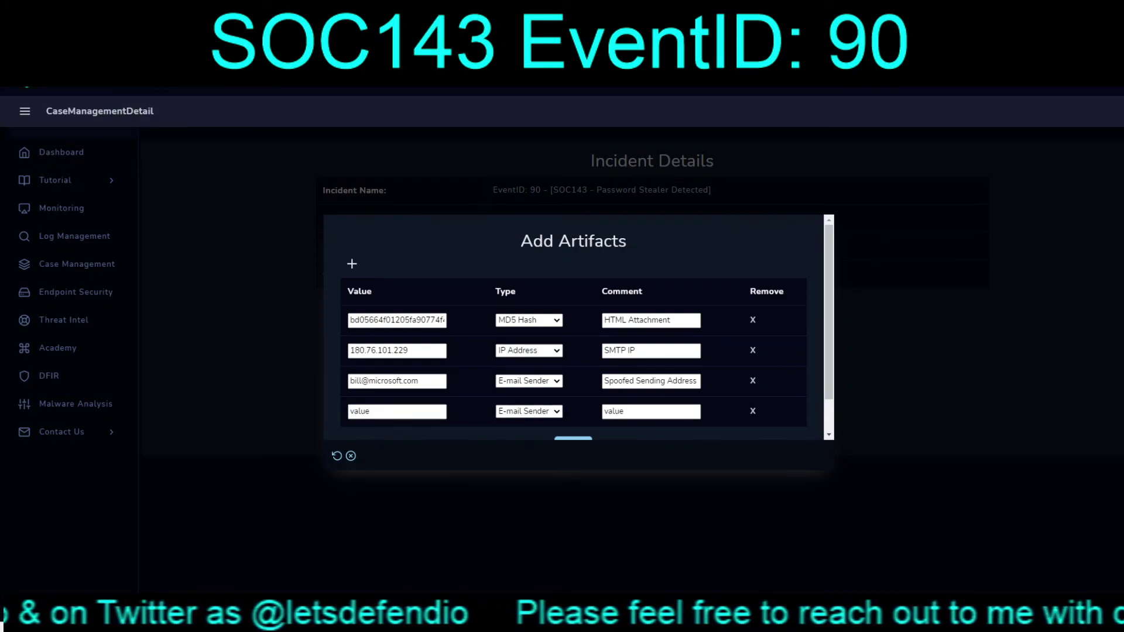
key("i")
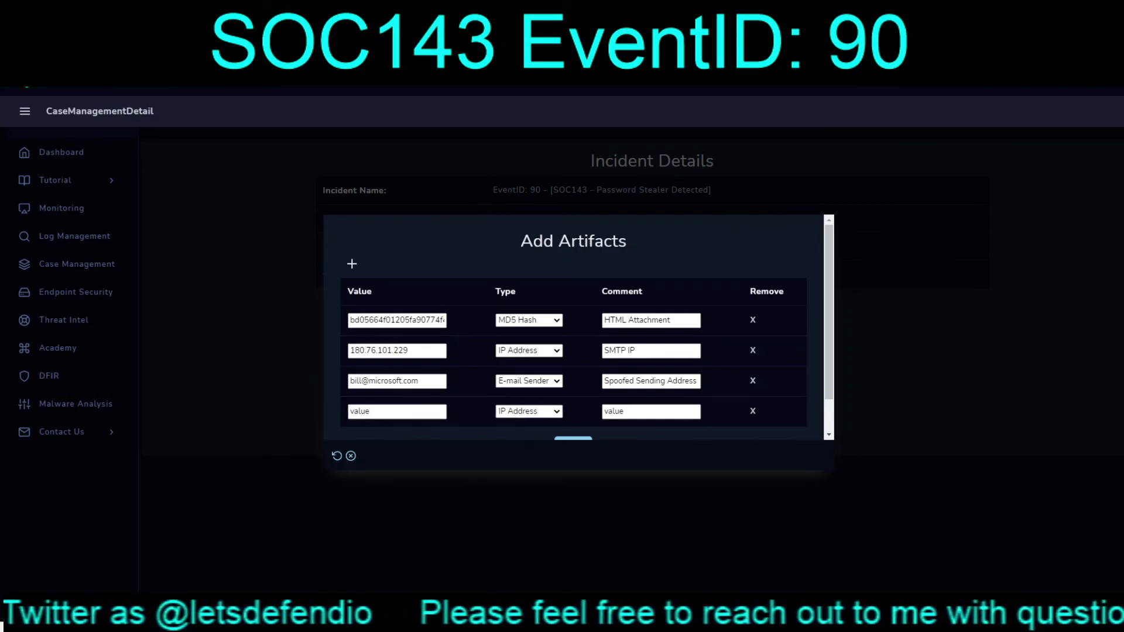
Add a fifth artifact of type URL Address with the copied tecyardit.com URL and the comment "Cred Phish"
left_click(528, 437)
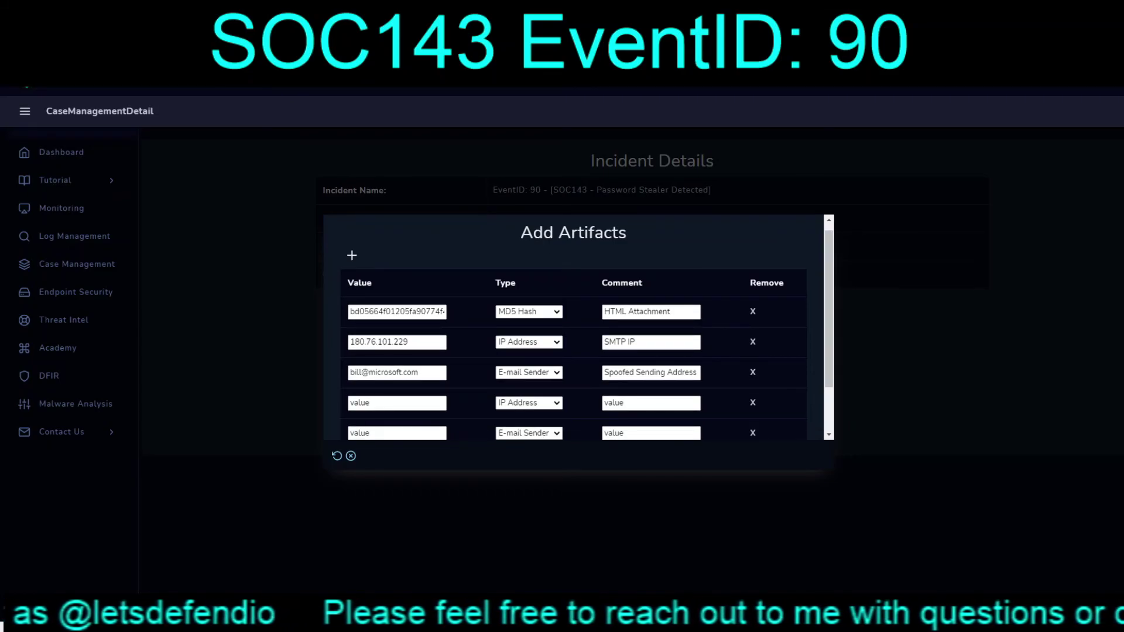
key("u")
left_click(368, 433)
key("ctrl+v")
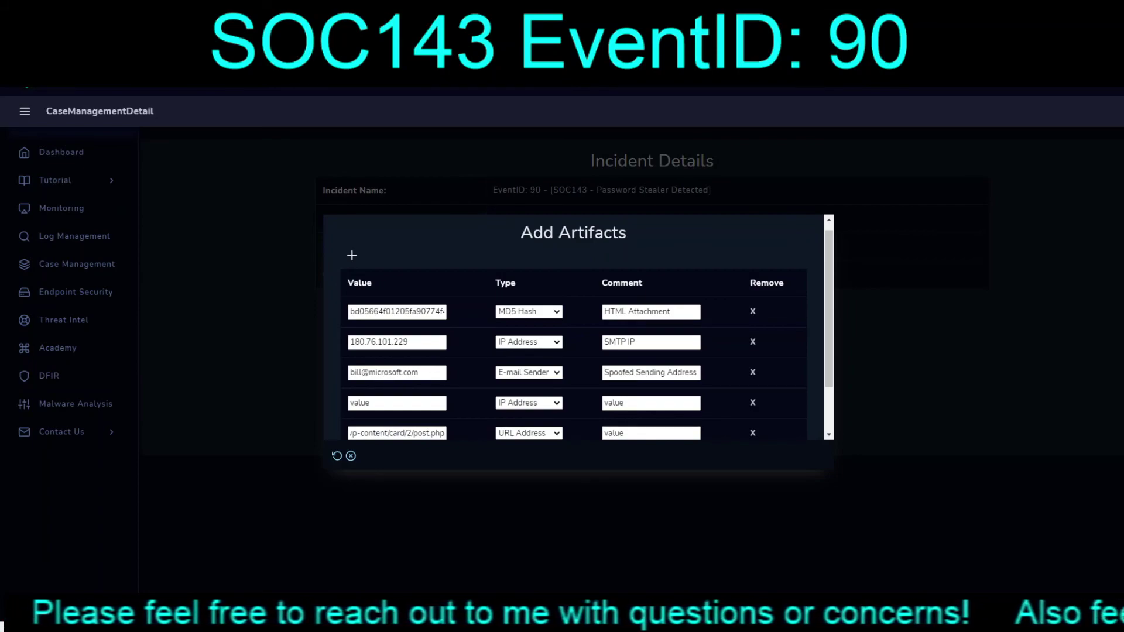
key("Tab")
key("Tab")
type("Cred Phisher")
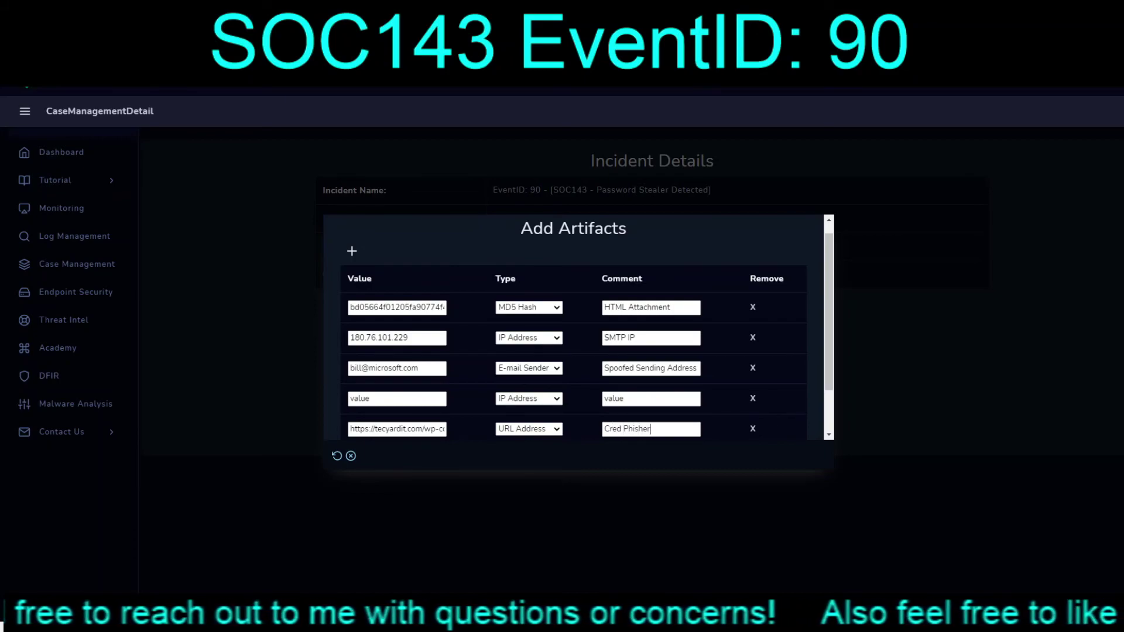
key("BackSpace")
key("BackSpace")
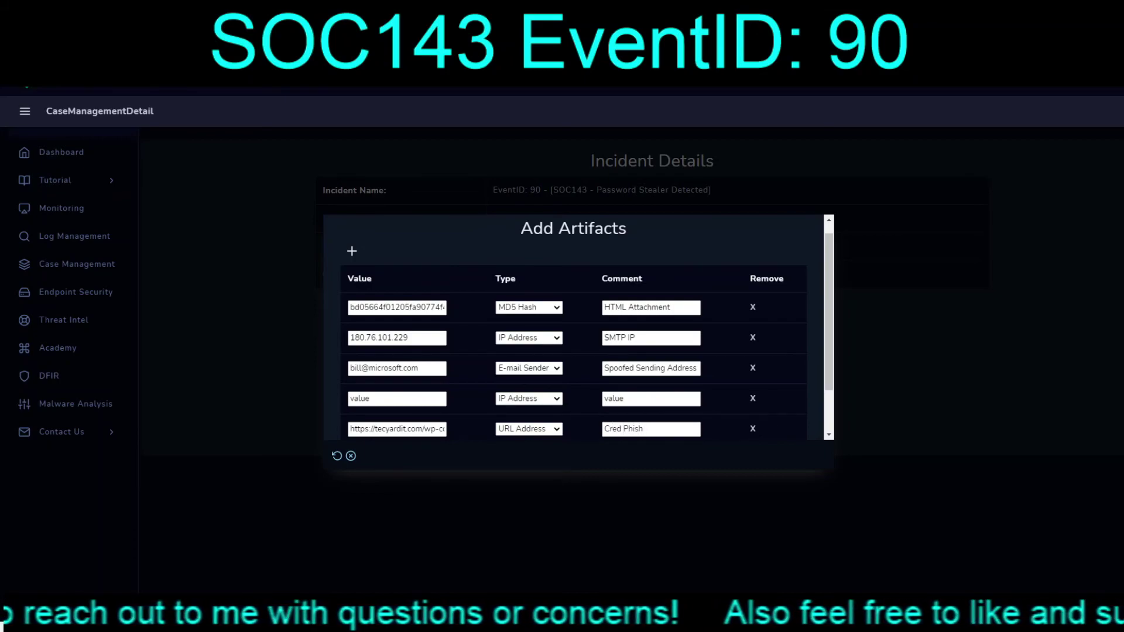
Copy the URL artifact's comment "Cred Phish" into the comment of the fourth artifact, the empty IP Address row
left_click(369, 398)
key("Tab")
key("Tab")
key("Tab")
key("Tab")
key("Tab")
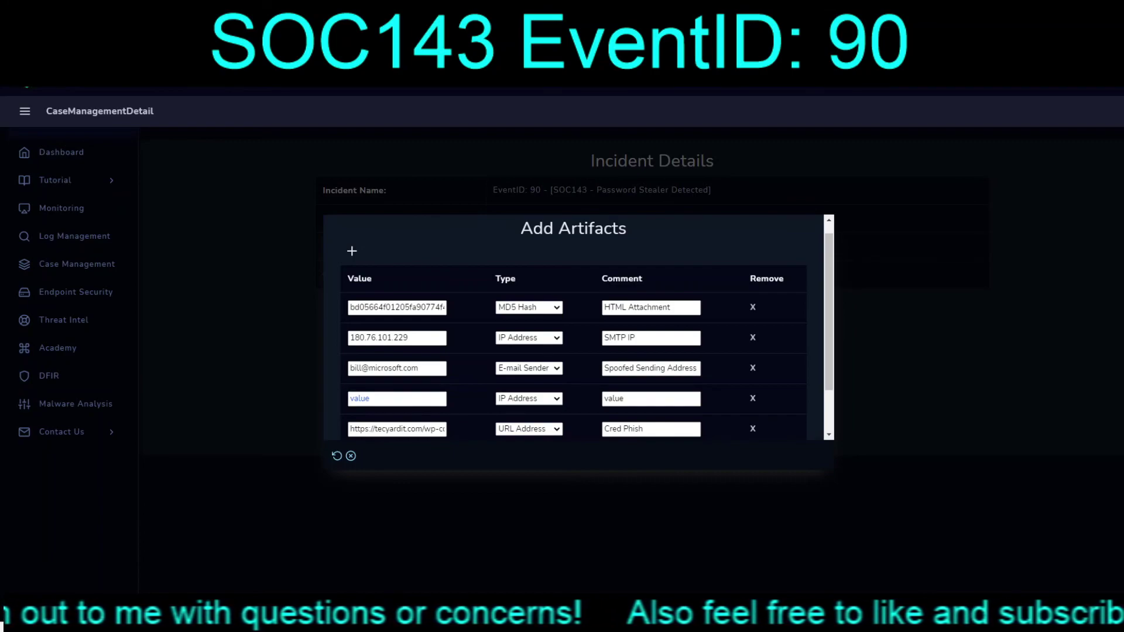
key("ctrl+c")
key("shift+Tab")
key("shift+Tab")
key("shift+Tab")
key("ctrl+v")
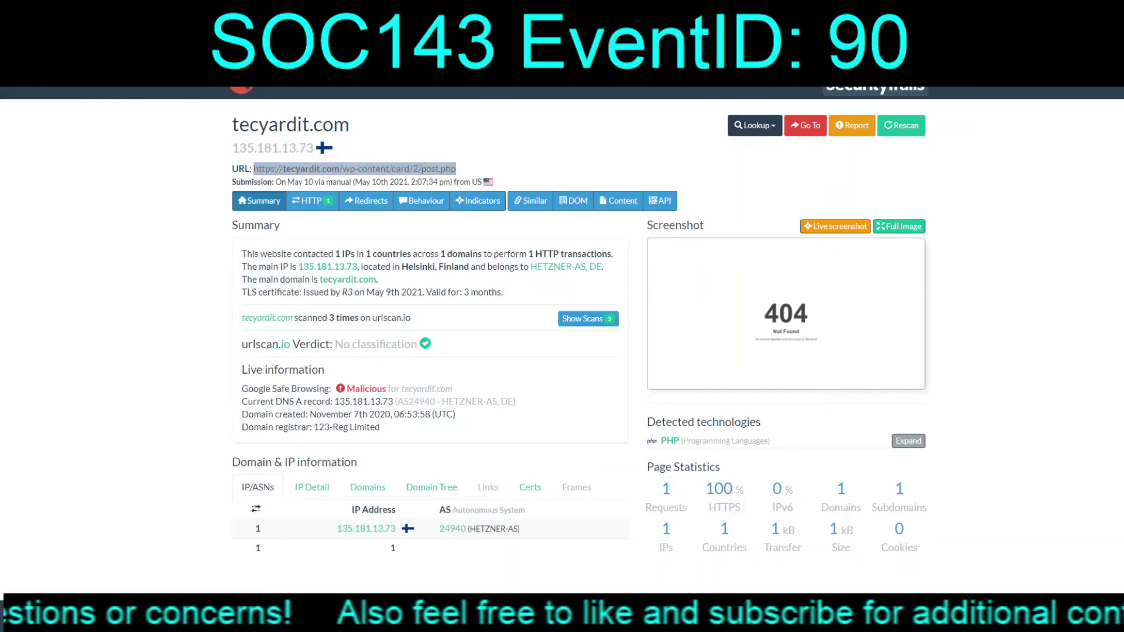
Copy 135.181.13.73 from the urlscan report into the fourth artifact's value and submit the artifact list
left_click(384, 528)
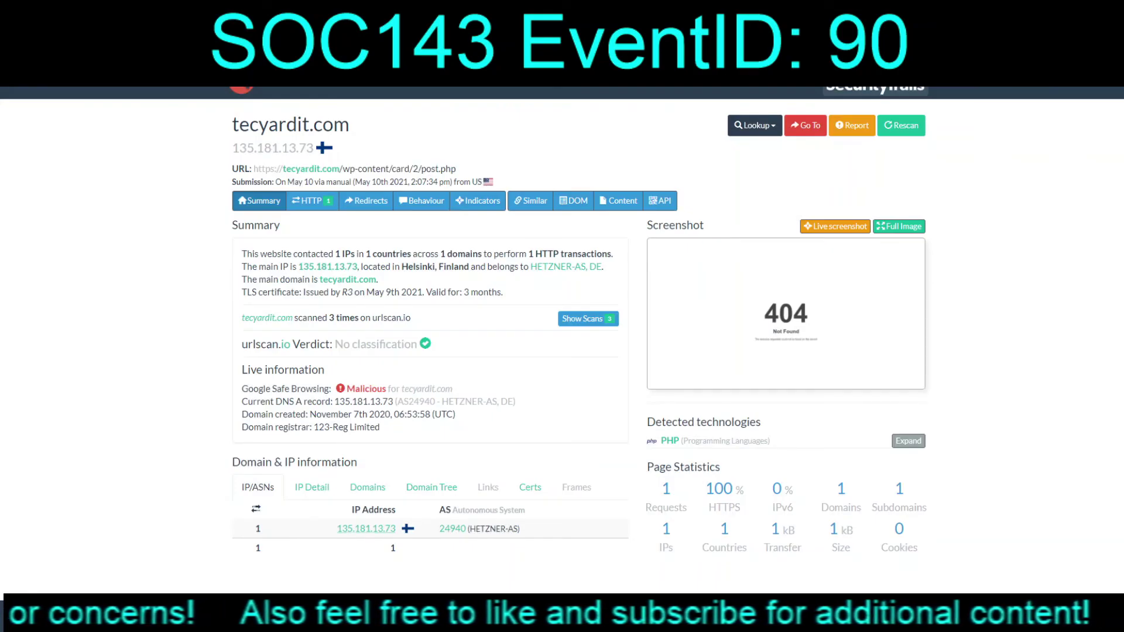
left_click_drag(337, 528, 397, 528)
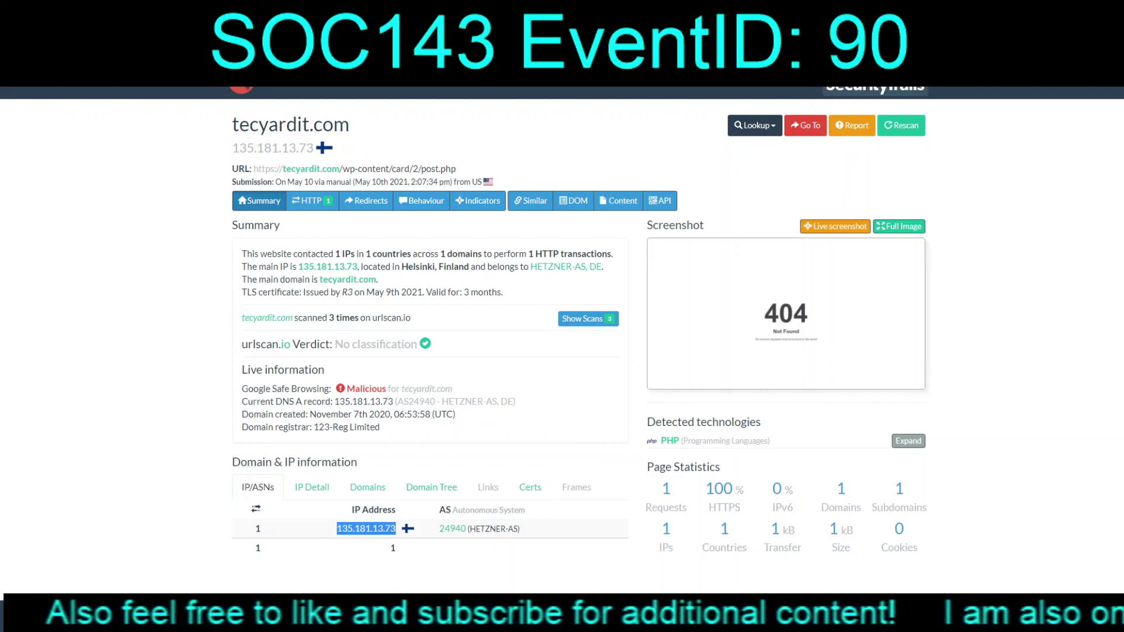
key("ctrl+c")
key("alt+Tab")
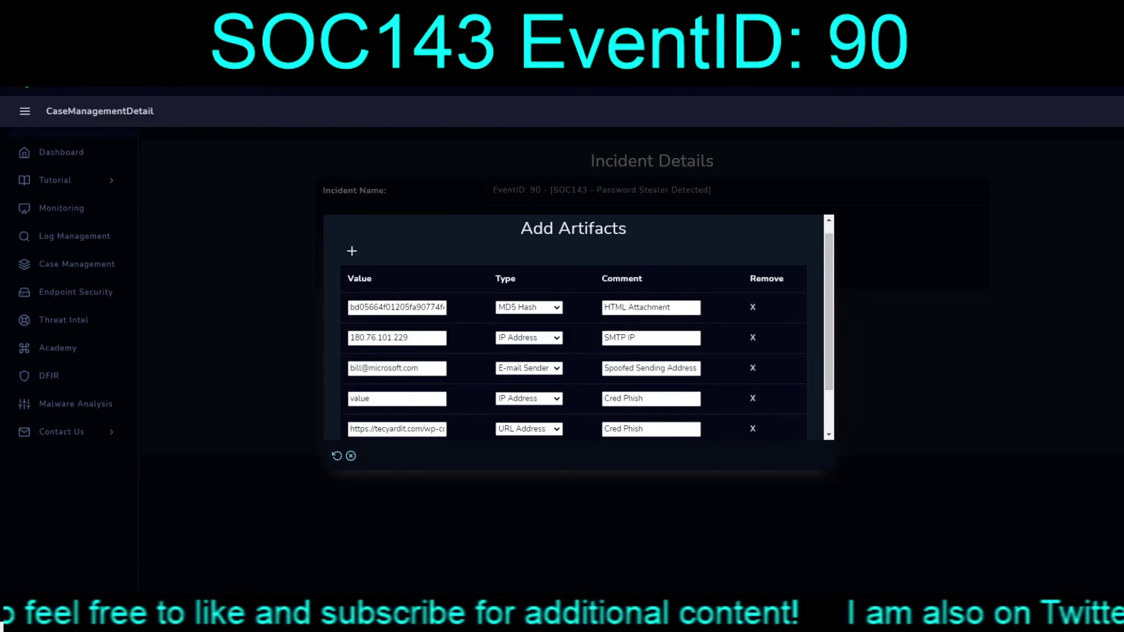
key("ctrl+v")
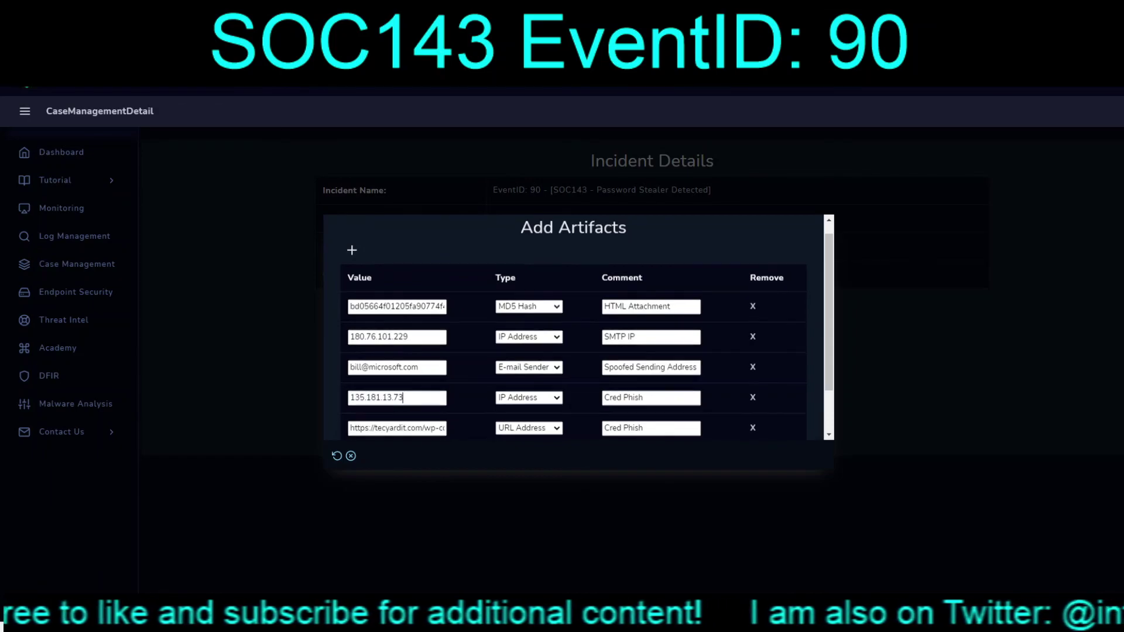
scroll(574, 351, "down", 1)
left_click(574, 406)
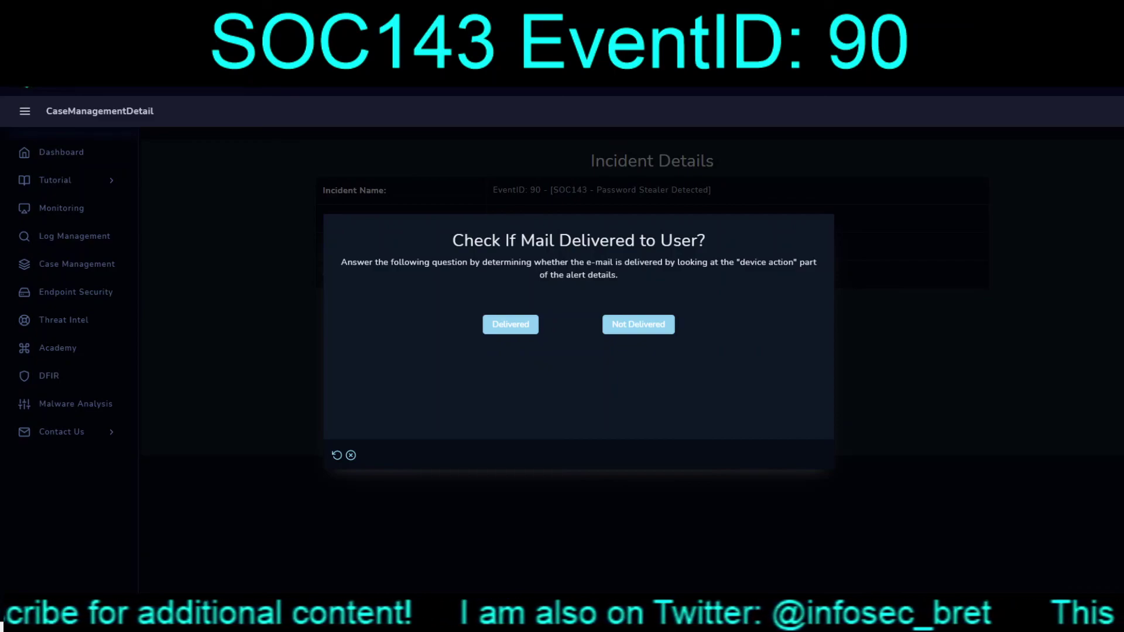
Answer the playbook's mail delivery question with Delivered and delete the malicious email from the recipient's mailbox
left_click(510, 325)
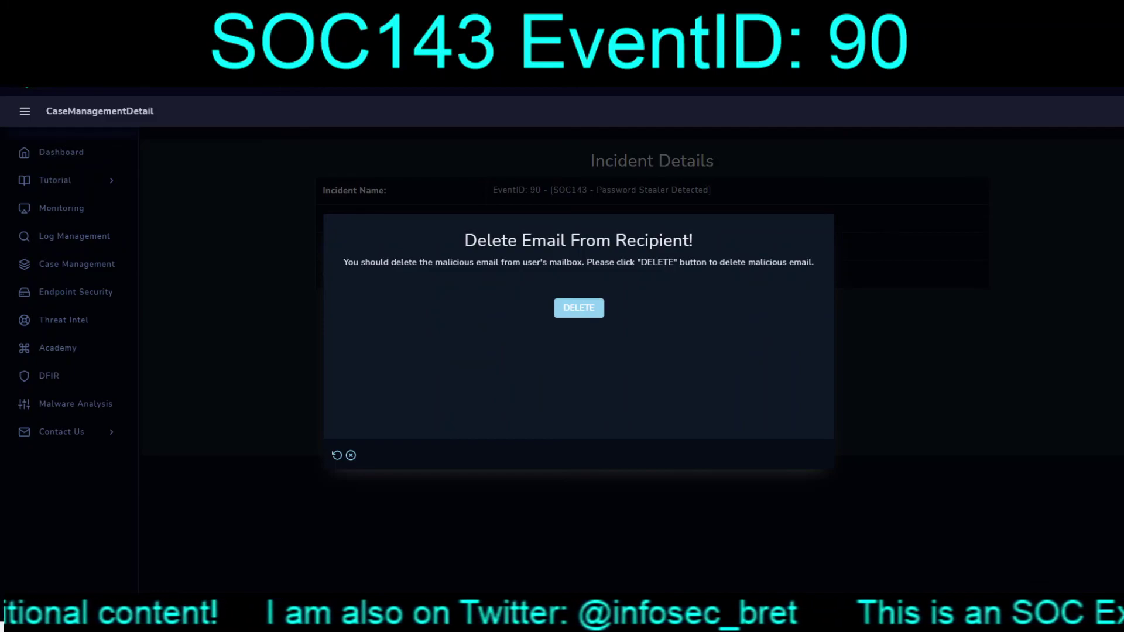
left_click(579, 307)
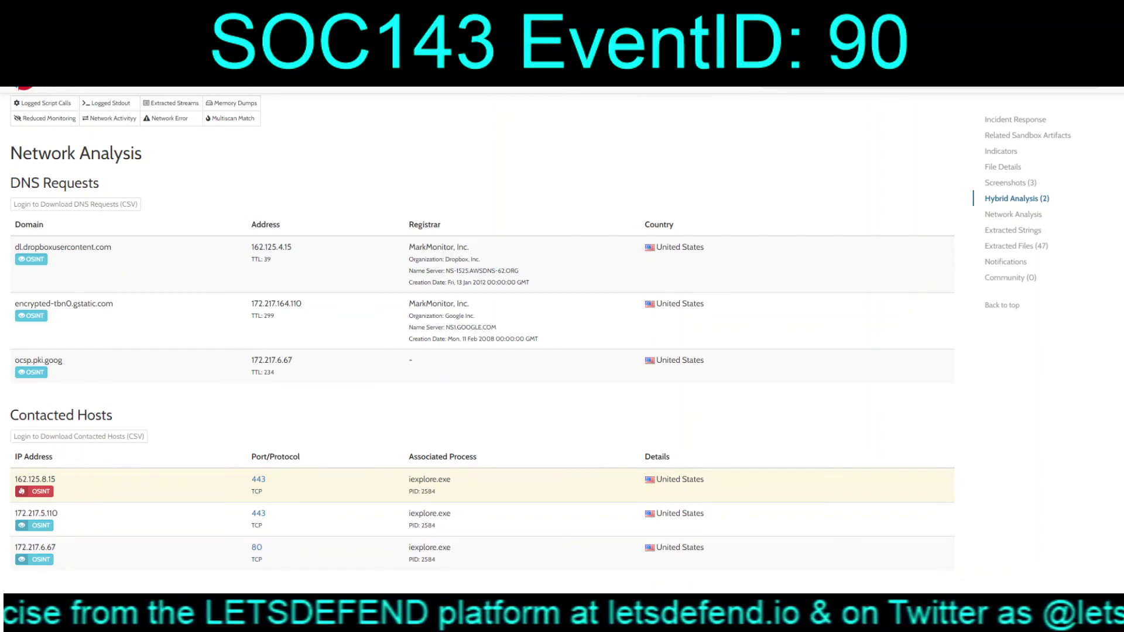
Copy 172.217.164.110 from the Hybrid Analysis DNS requests and search the LetsDefend logs for it as destination address
left_click_drag(302, 304, 251, 303)
key("ctrl+c")
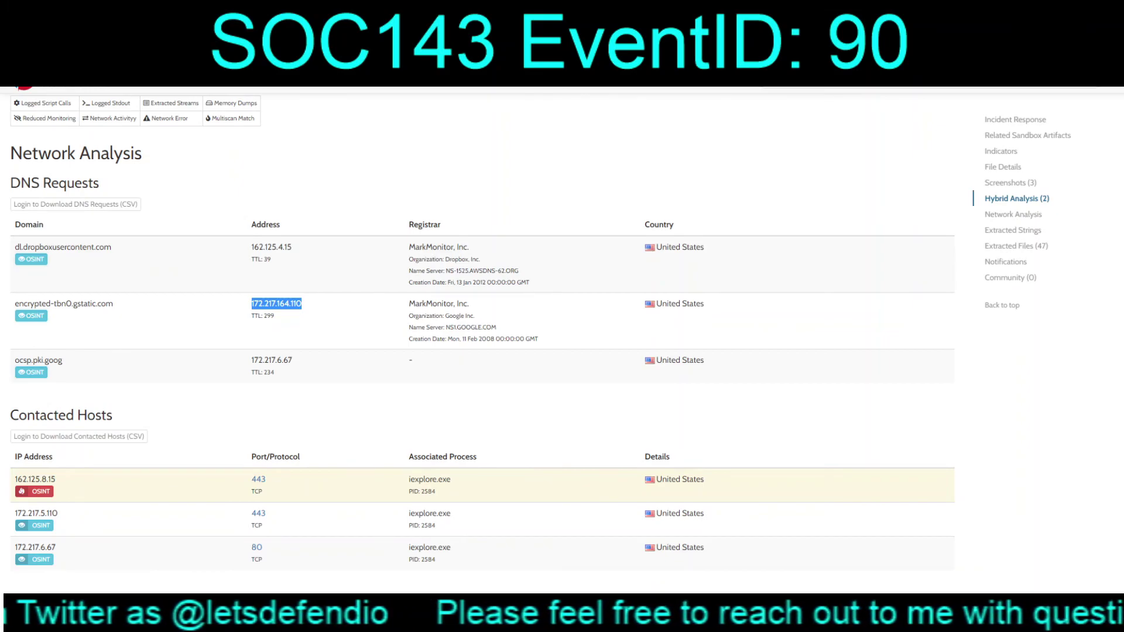
key("alt+Tab")
key("ctrl+v")
Search the logs for 172.217.164.110 as source address, with the destination address filter cleared
double_click(576, 311)
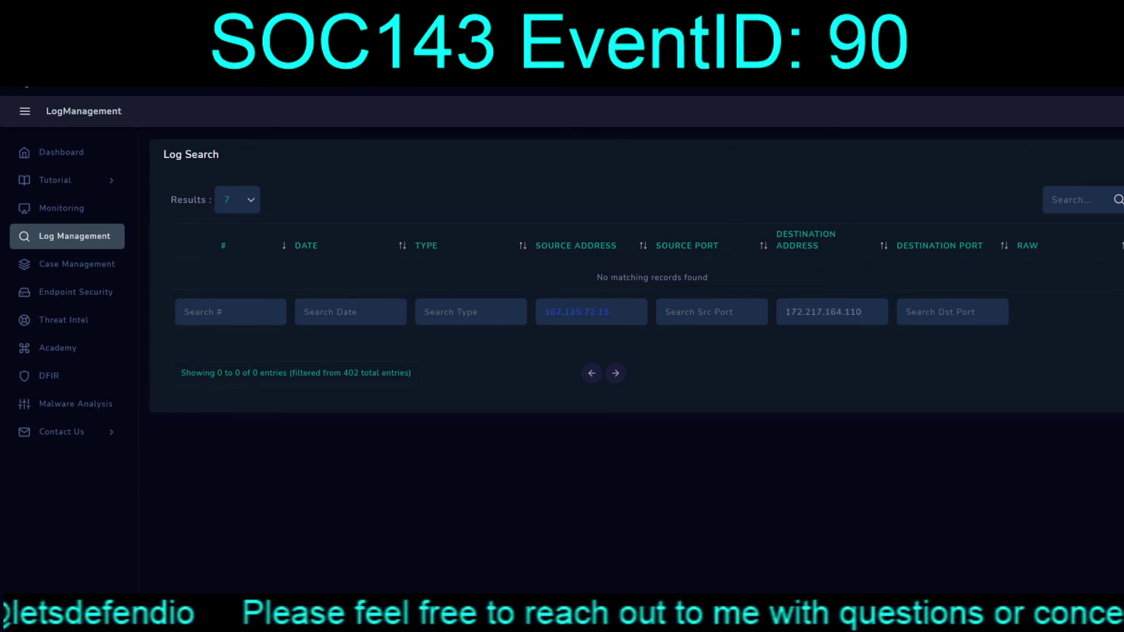
key("BackSpace")
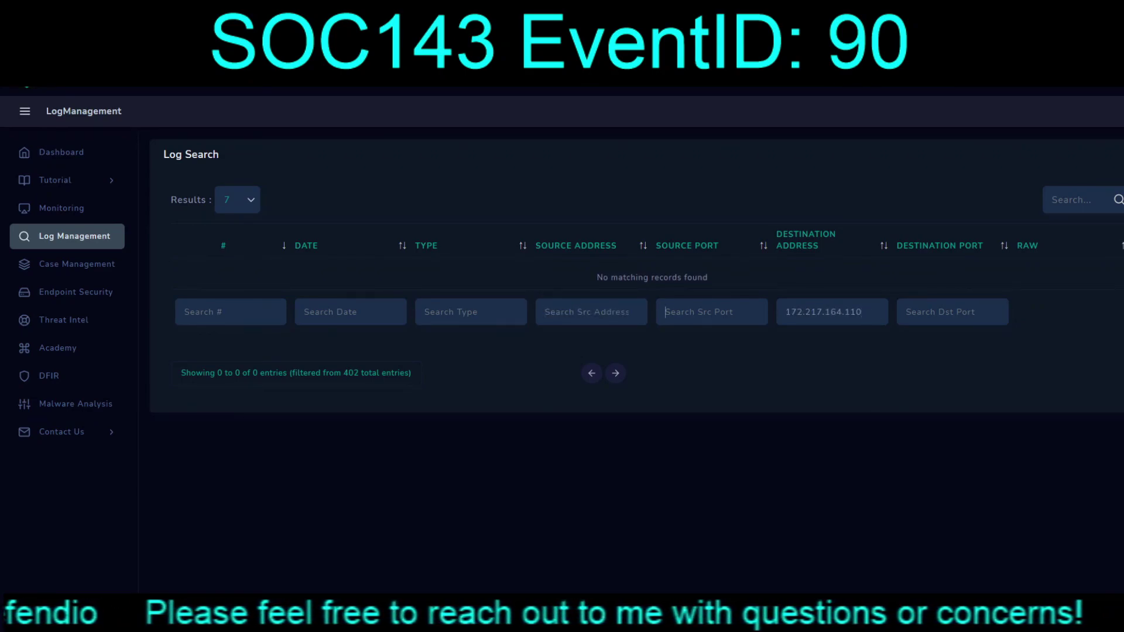
key("ctrl+v")
key("Tab")
key("Tab")
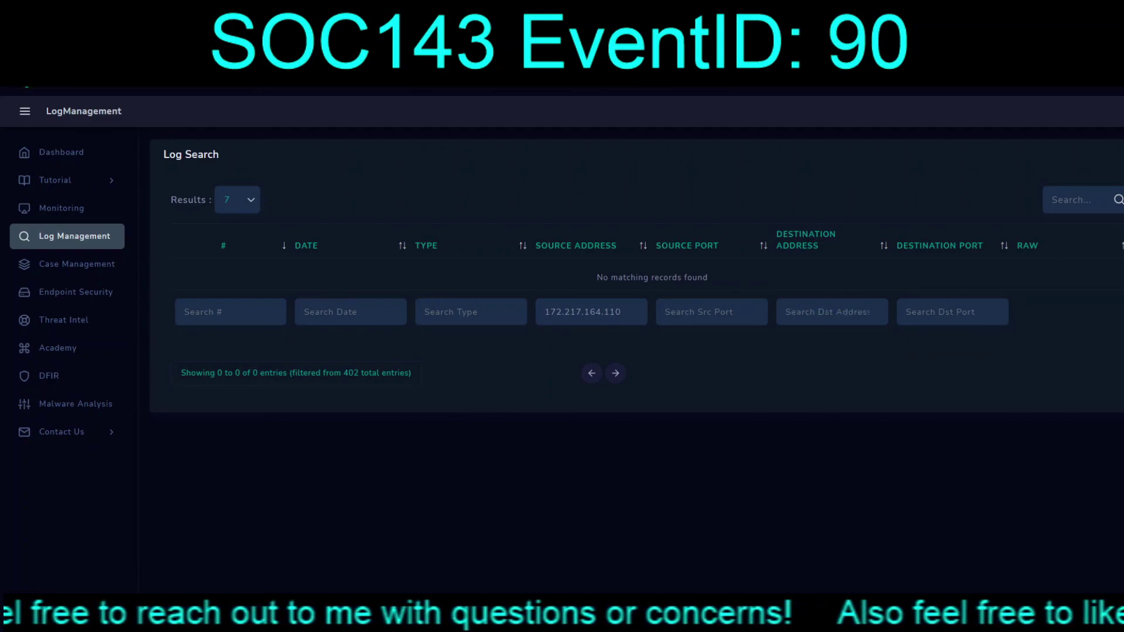
Return to the EventID 90 case and confirm finishing the playbook to close the case
key("ctrl+Tab")
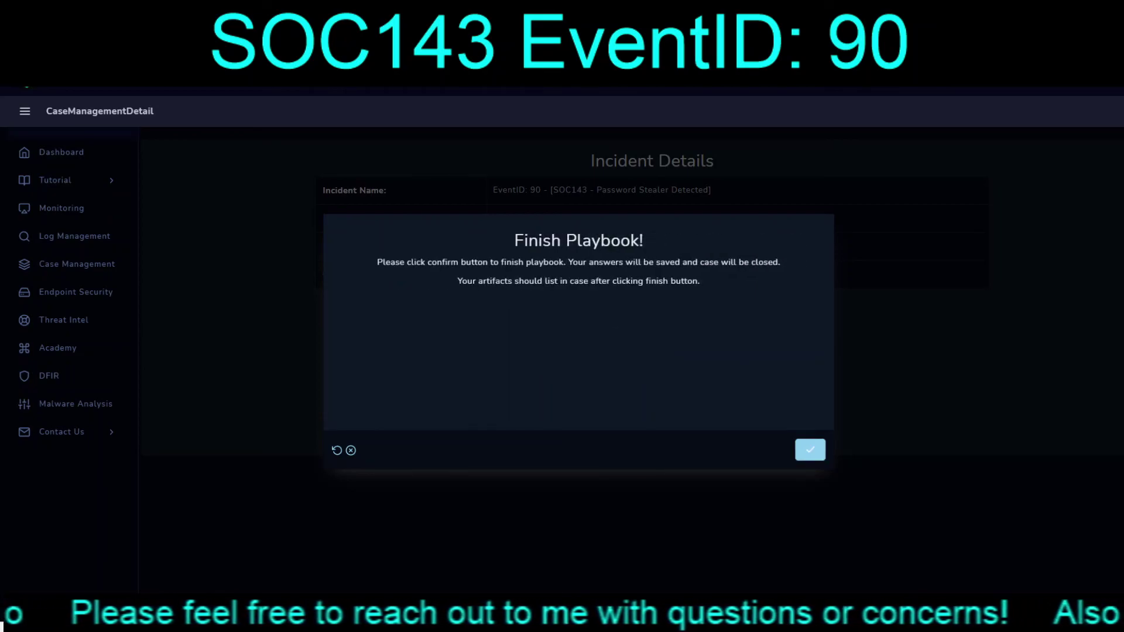
left_click(809, 450)
left_click(647, 350)
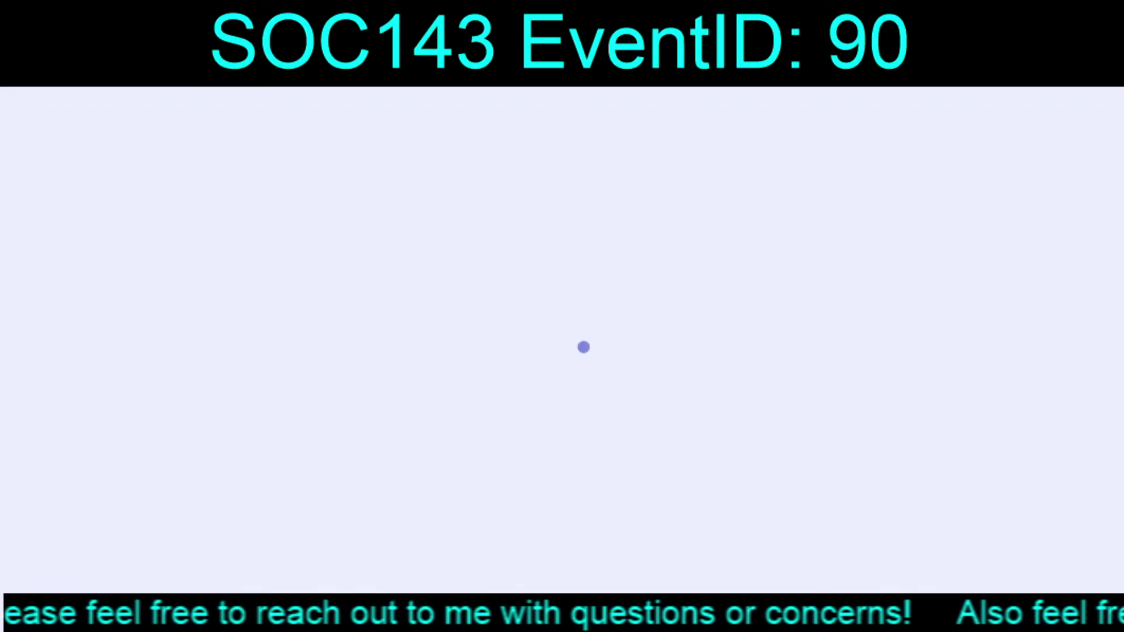
key("Return")
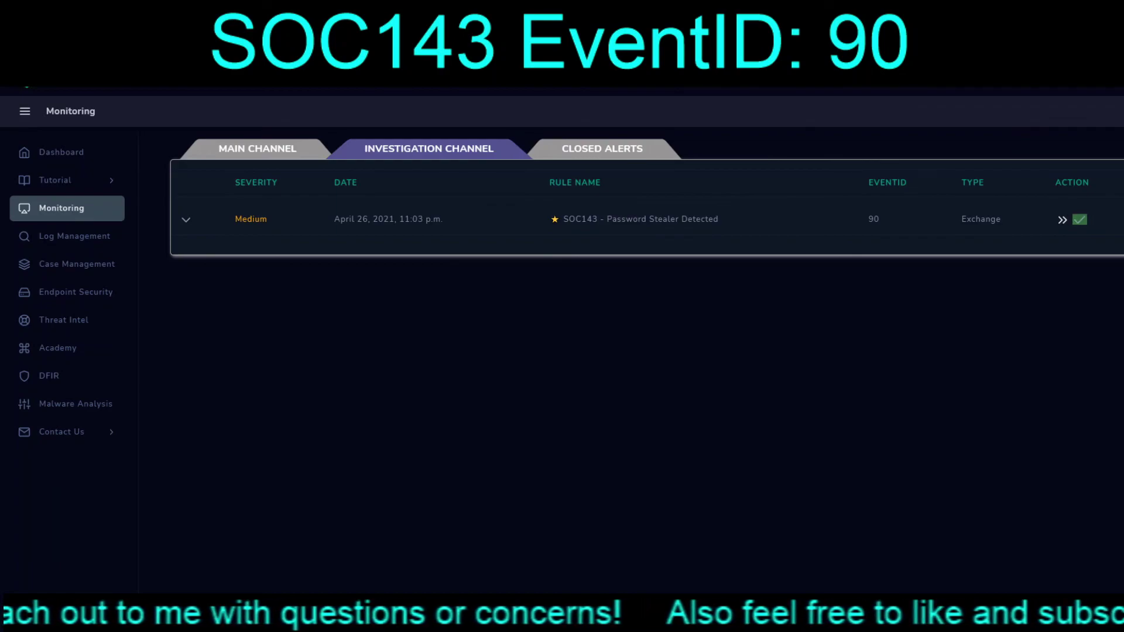
Close the EventID 90 alert as True Positive with the note "Confirmed cred phishing from an spoofed email address"
left_click(1080, 219)
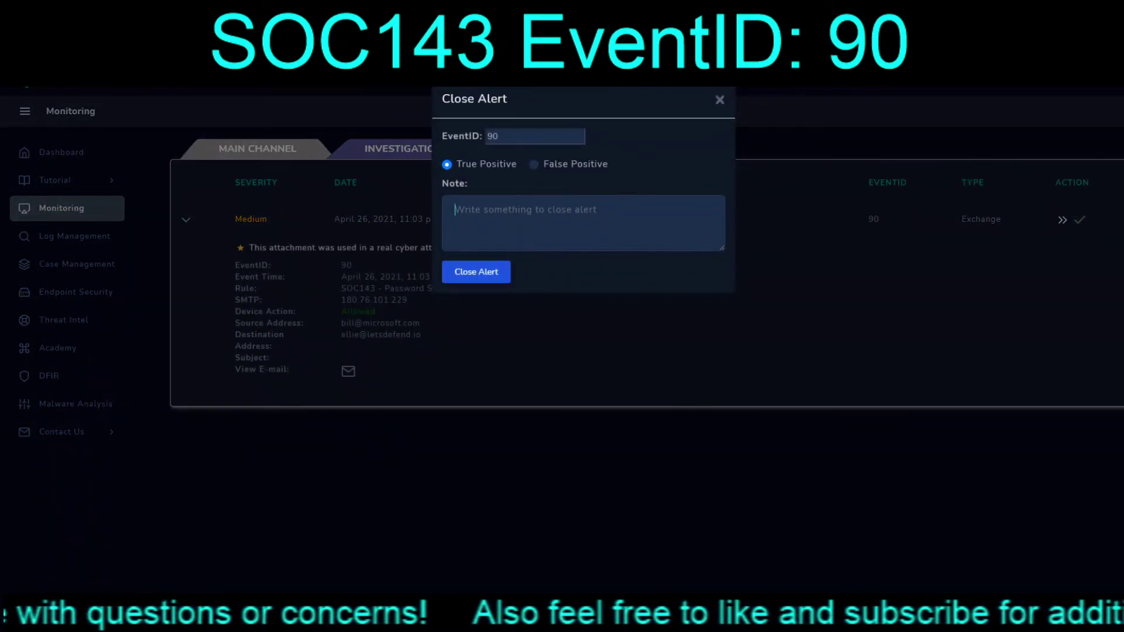
type("Confirmed")
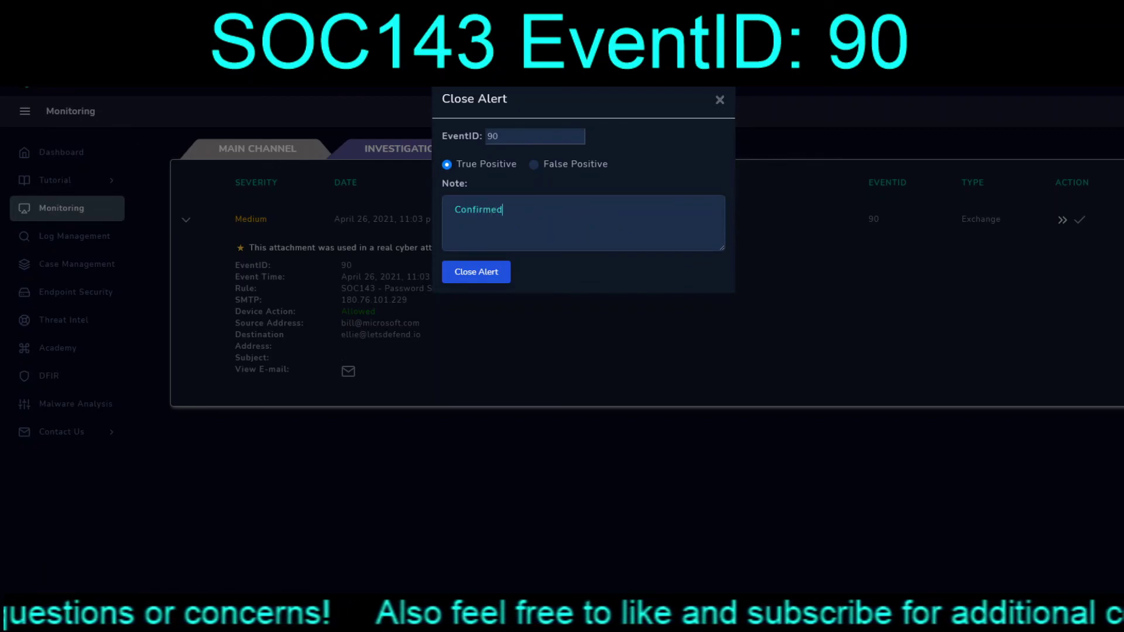
type(" cred phishi")
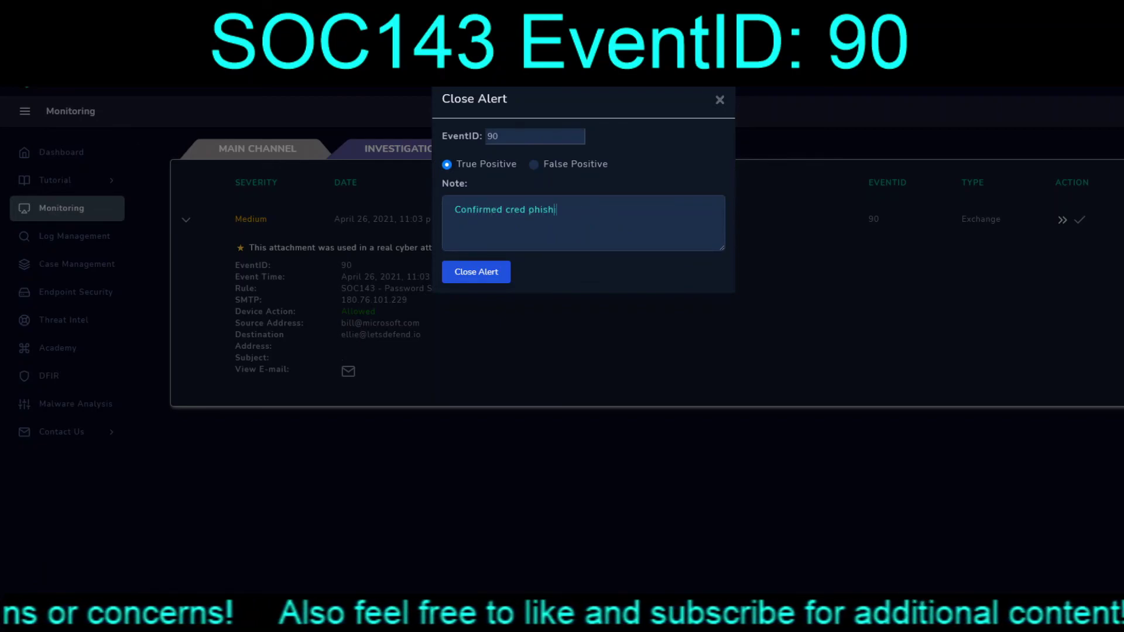
type("ng fro")
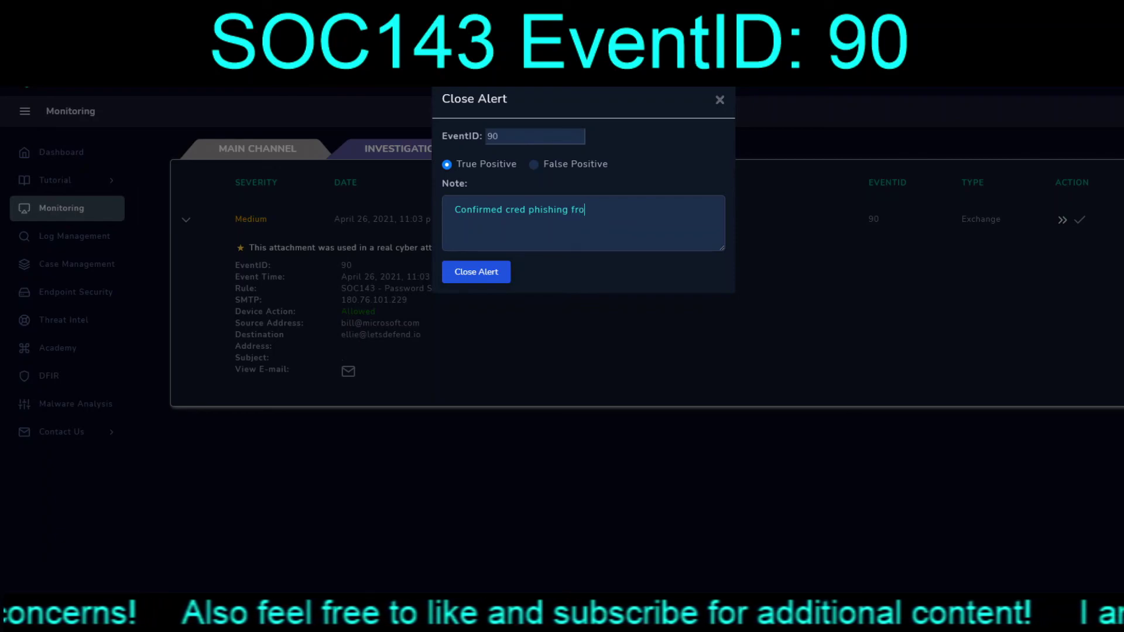
type("m an spoof")
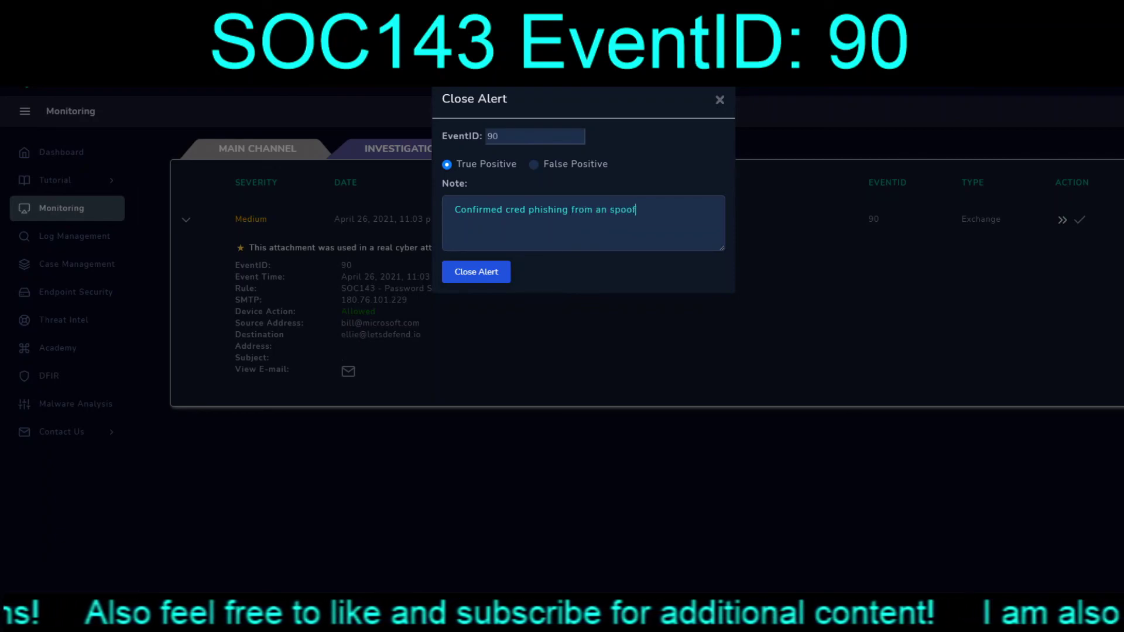
type("ed email address")
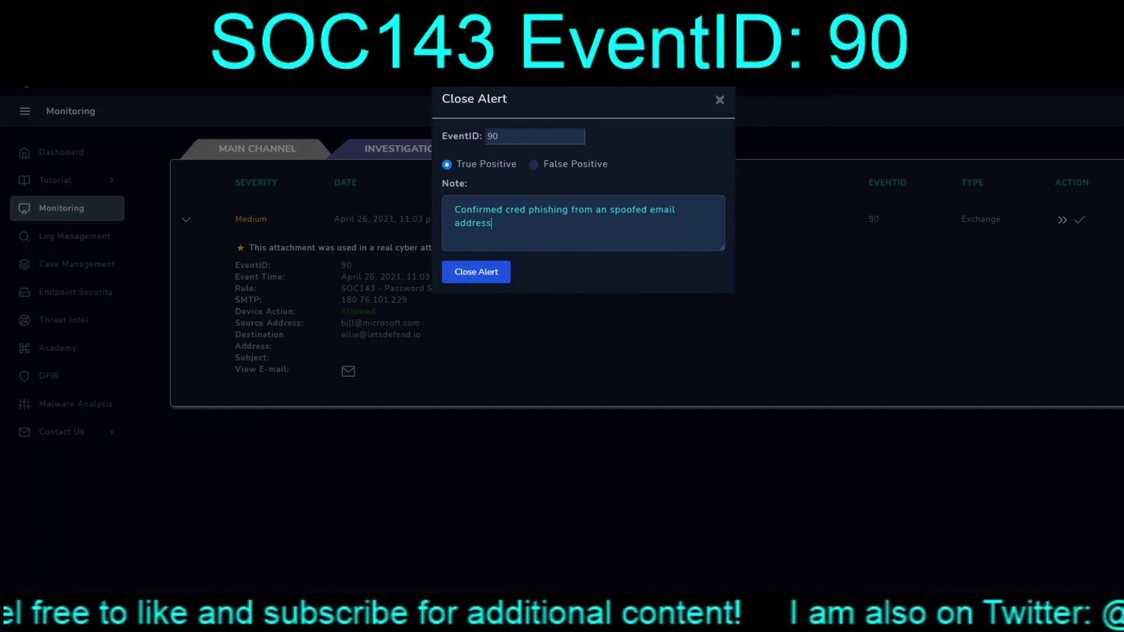
left_click(476, 272)
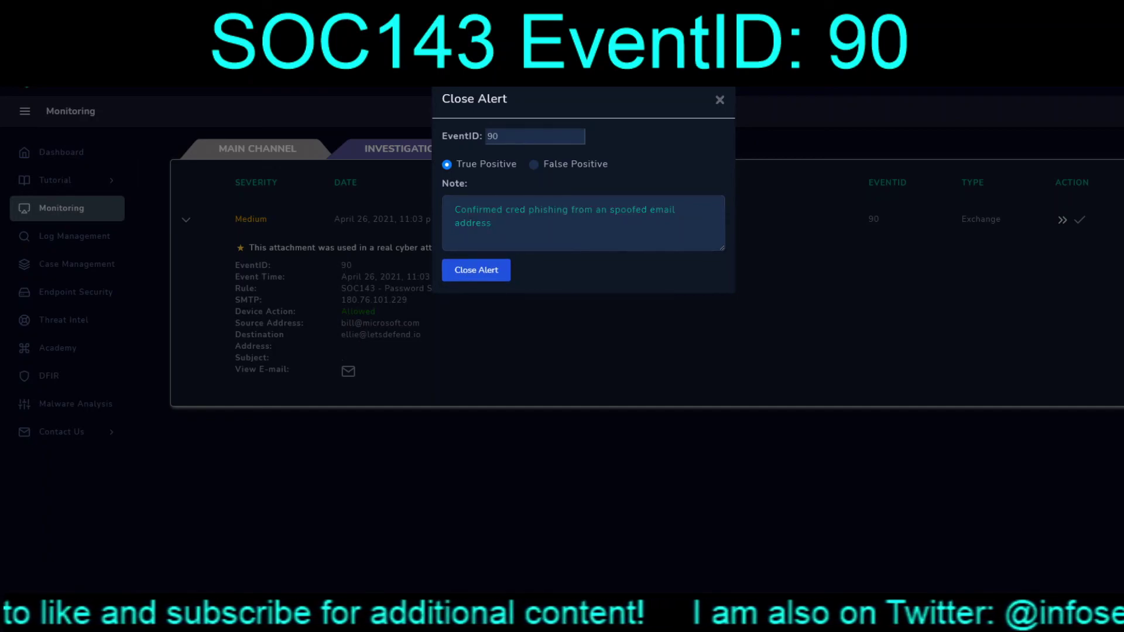
key("Return")
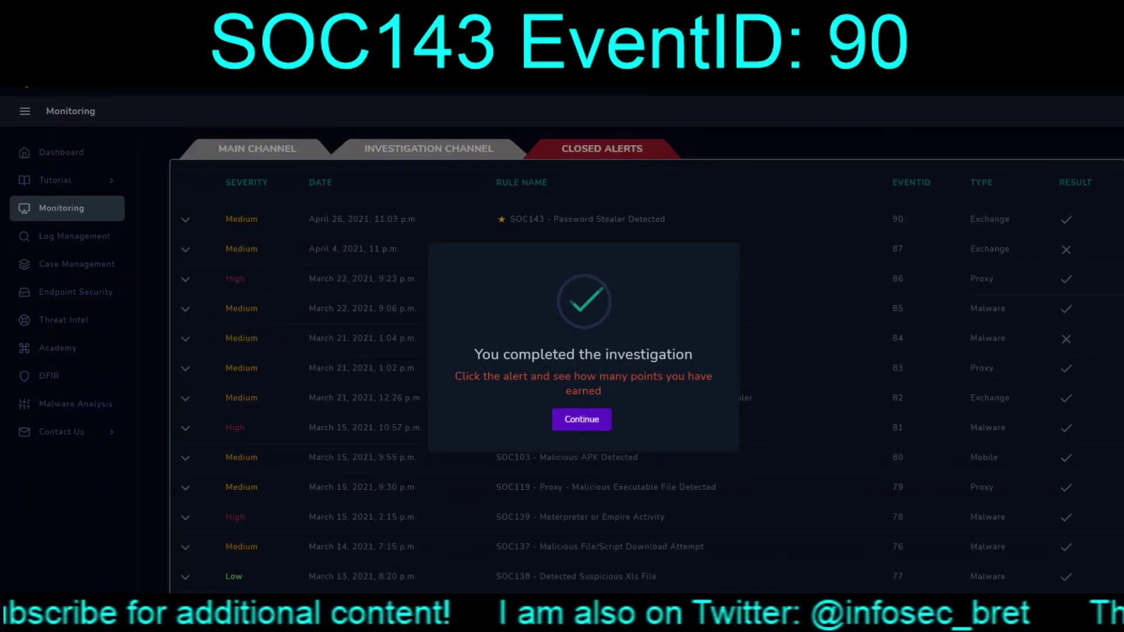
key("Return")
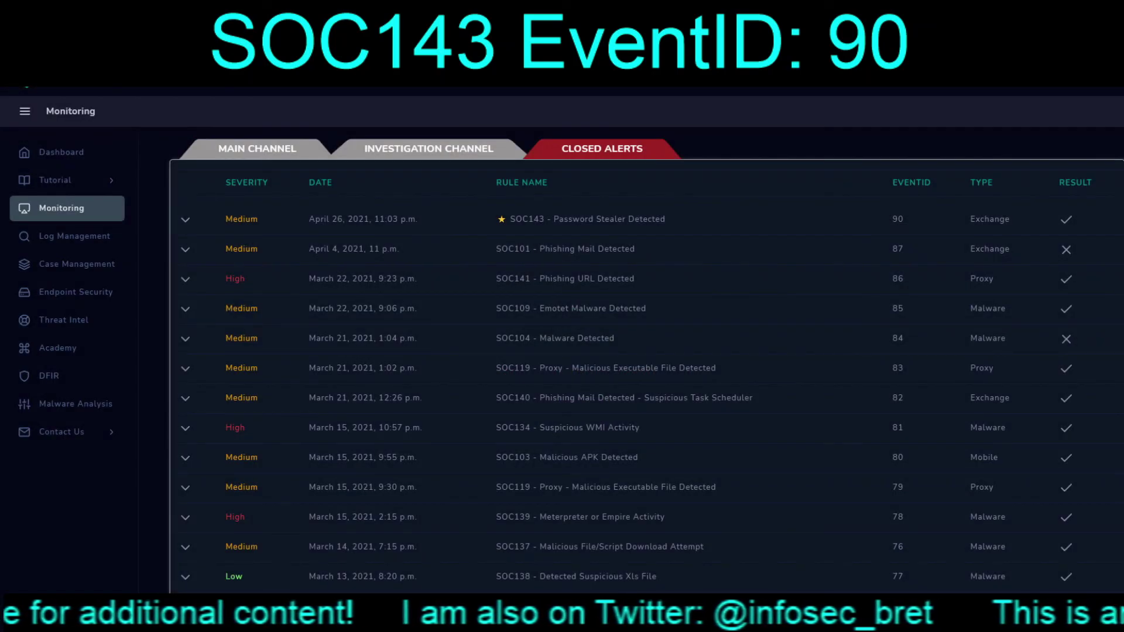
Expand the closed SOC143 alert and review its scored playbook answers, especially the malicious address access question
left_click(185, 220)
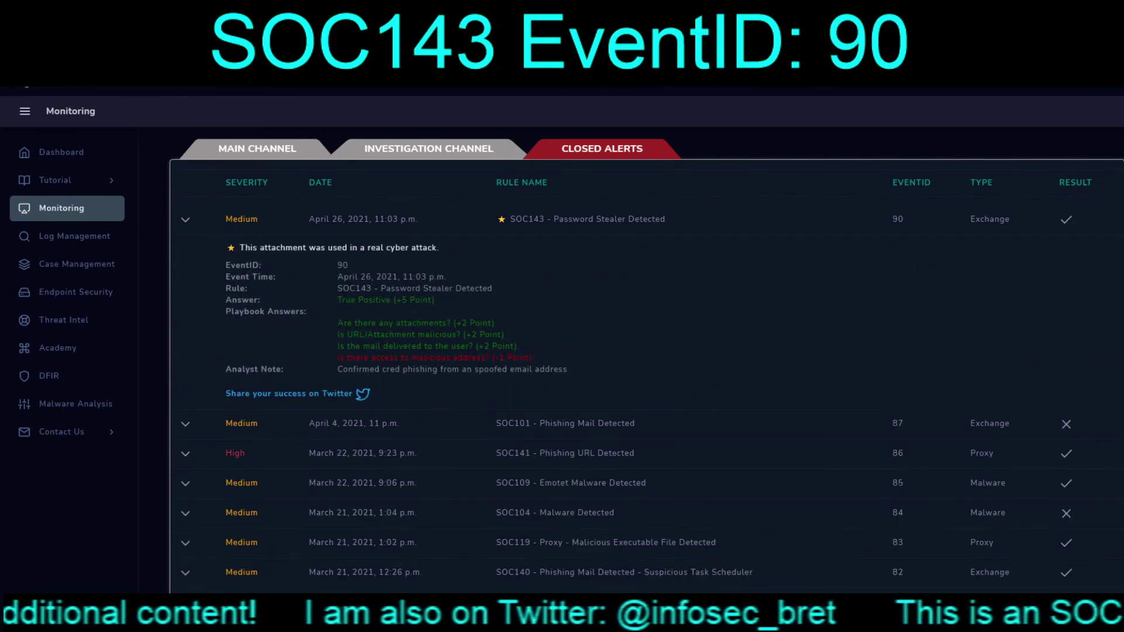
left_click_drag(371, 357, 535, 369)
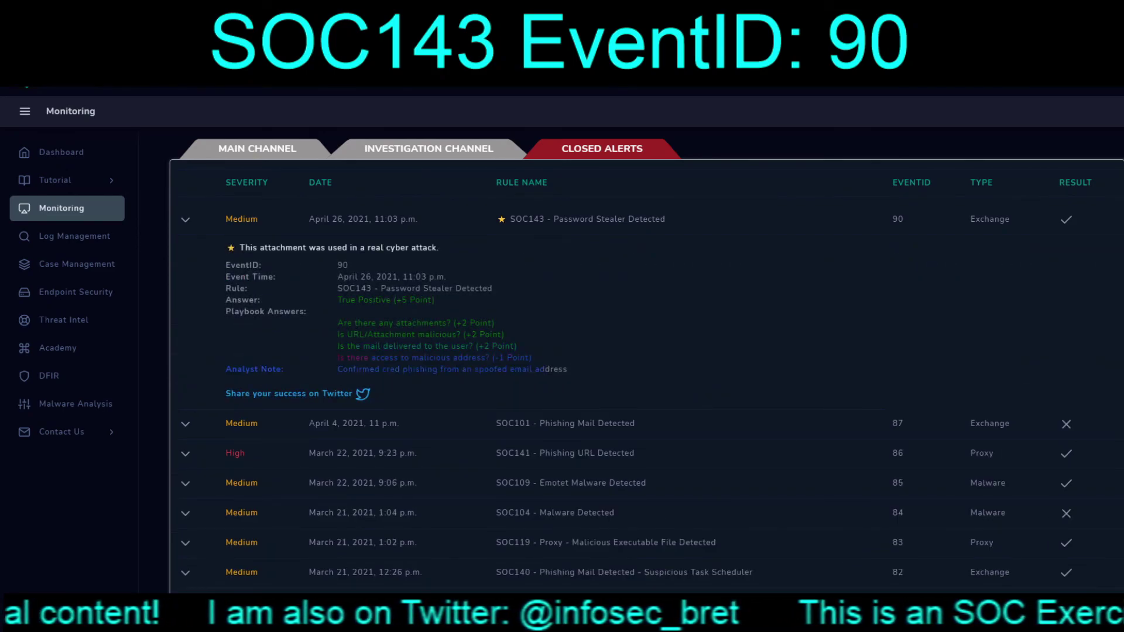
left_click(543, 369)
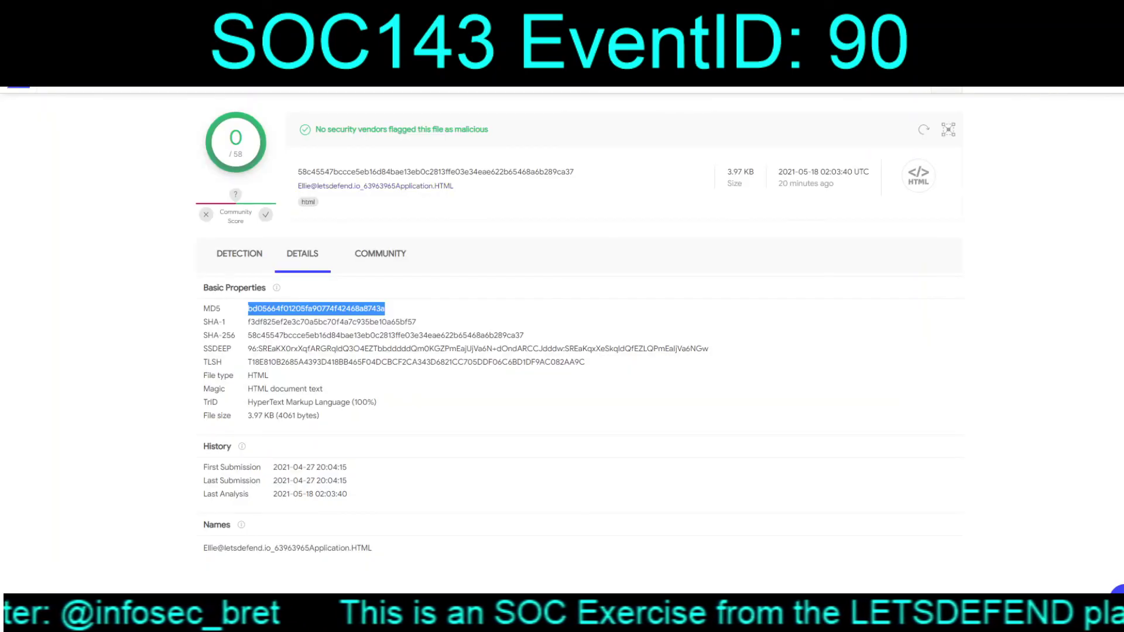
Check the community, details and detection information in the VirusTotal report for the HTML attachment
left_click(379, 253)
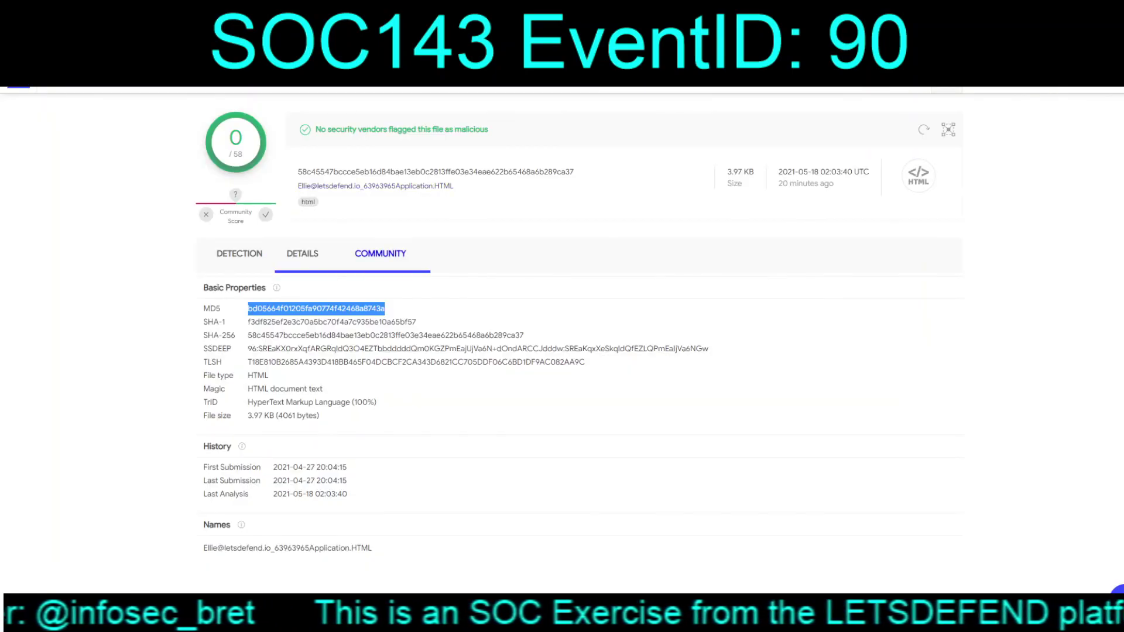
left_click(302, 253)
left_click(239, 254)
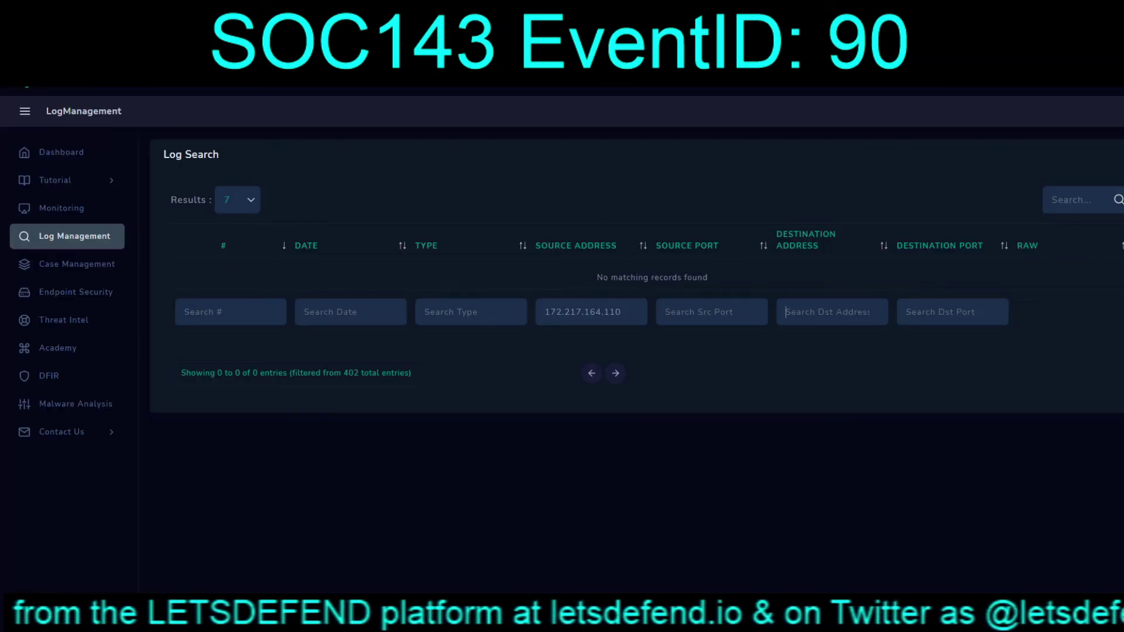
Search the logs for 172.217.19.206 as destination address, with the source address filter cleared
type("172.217.19.206")
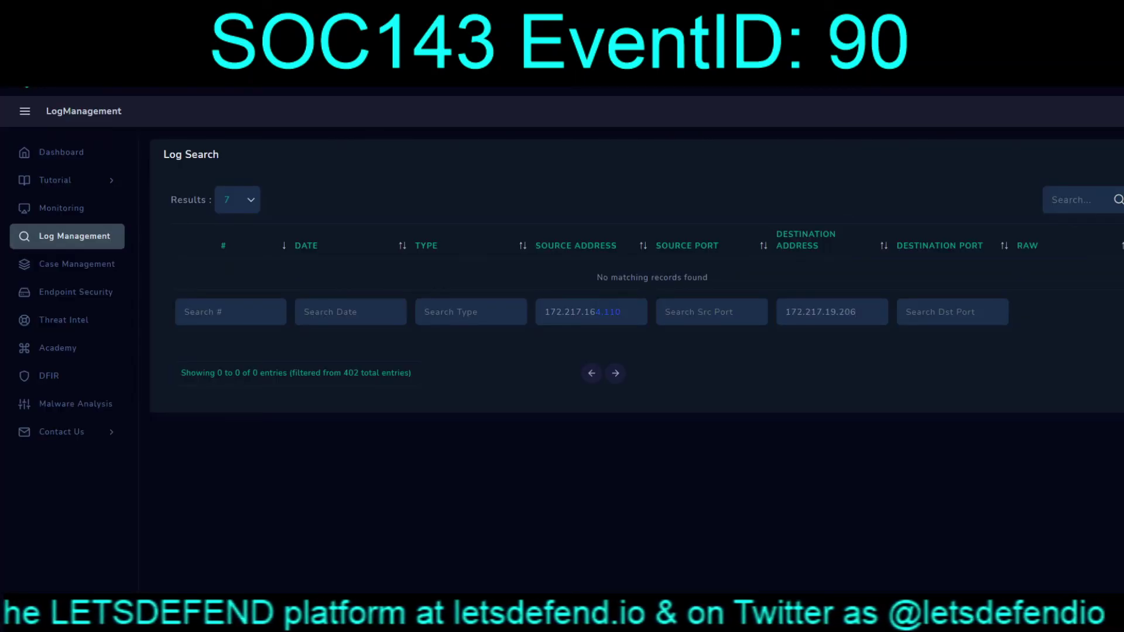
left_click_drag(622, 312, 543, 312)
key("BackSpace")
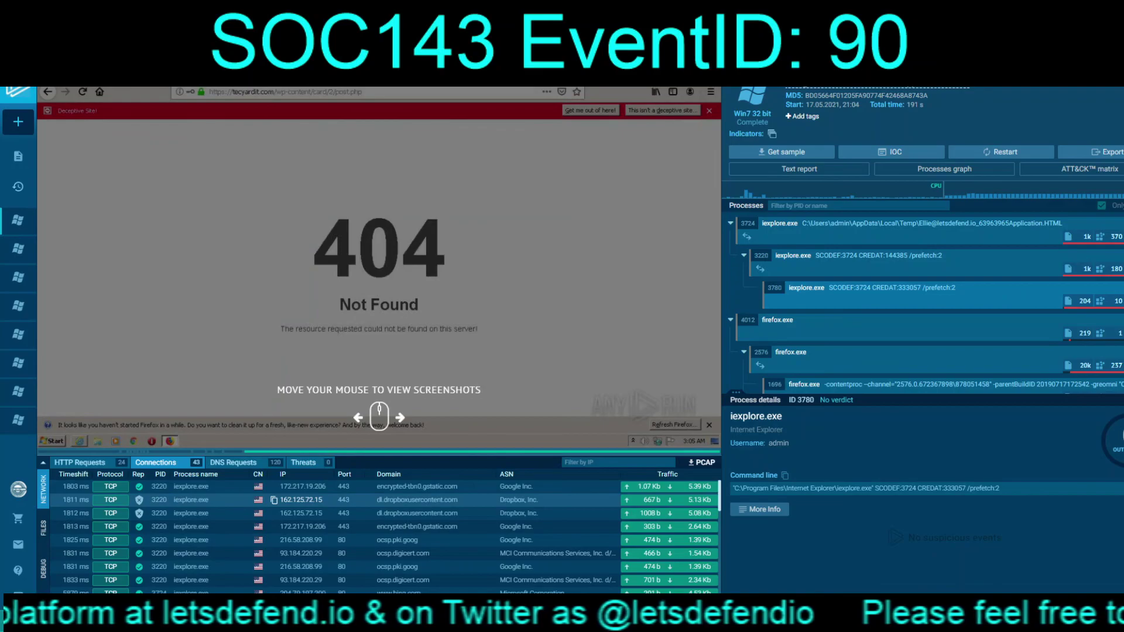
Copy the Dropbox IP 162.125.72.15 from the ANY.RUN connections and search the logs for it as destination address
left_click(273, 500)
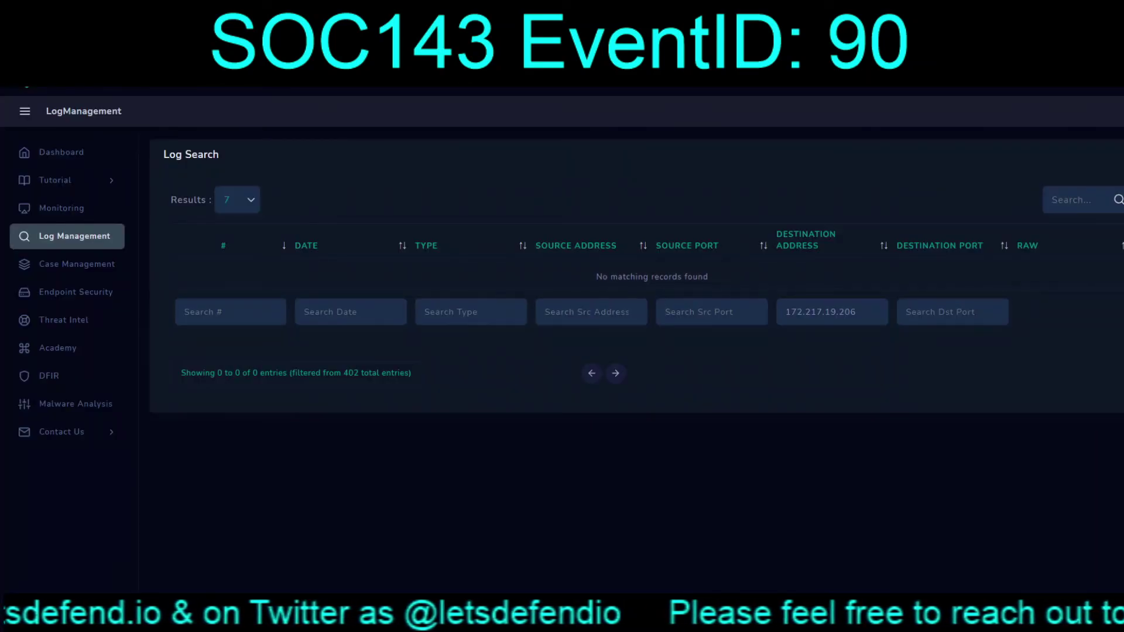
key("Tab")
key("ctrl+v")
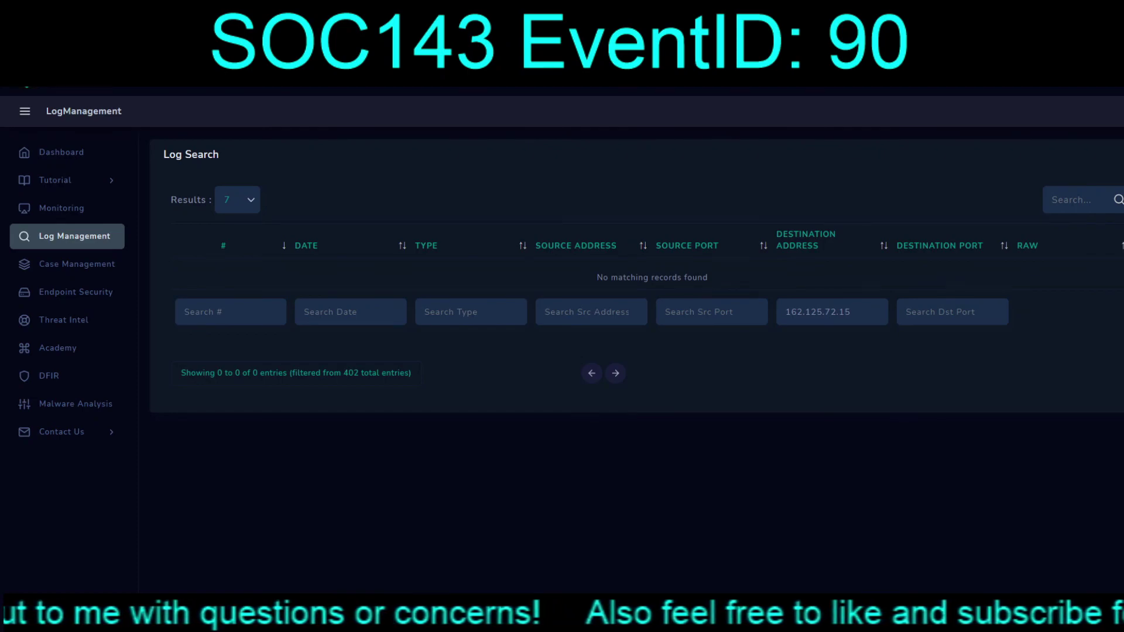
Search the logs for 216.58.208.99 as destination address and as source address, and clear both filters
triple_click(831, 311)
key("ctrl+v")
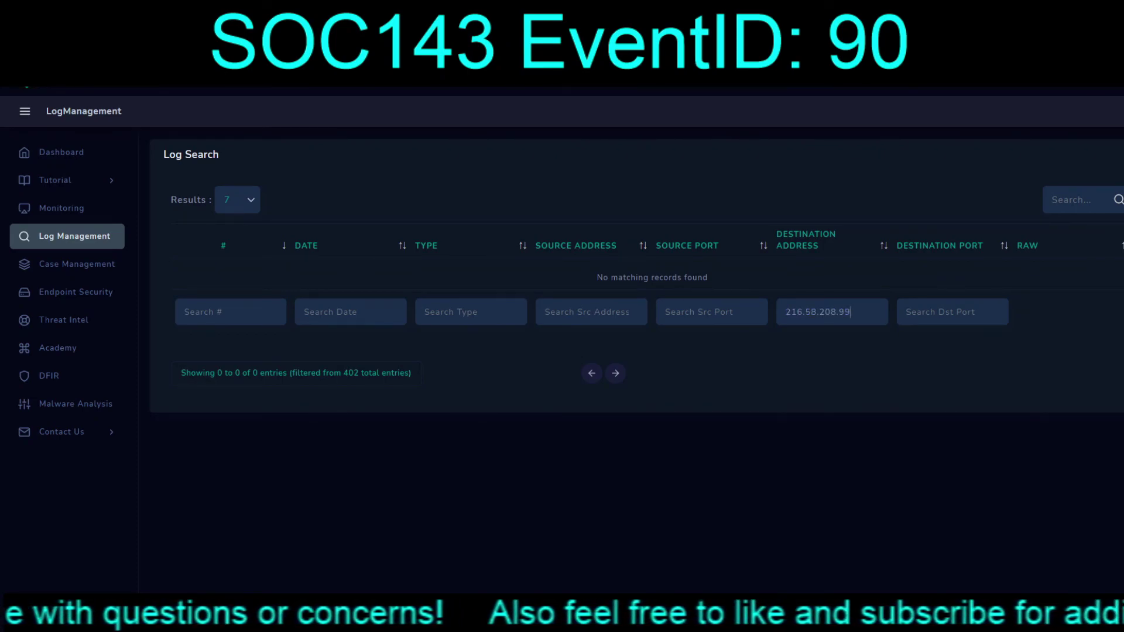
key("ctrl+v")
triple_click(831, 311)
key("BackSpace")
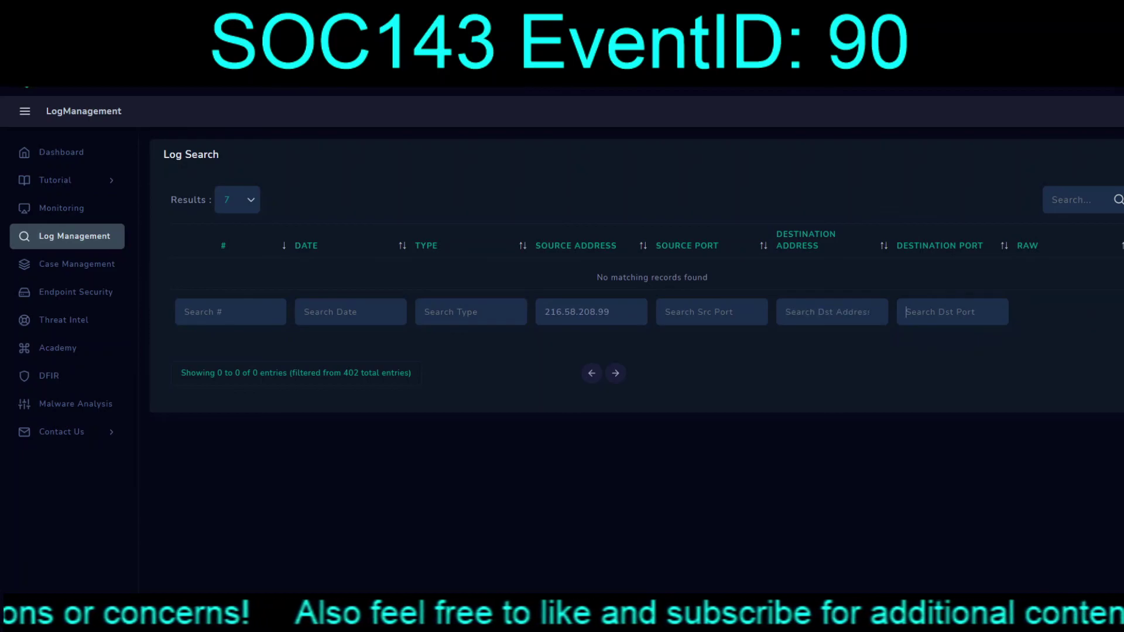
triple_click(577, 311)
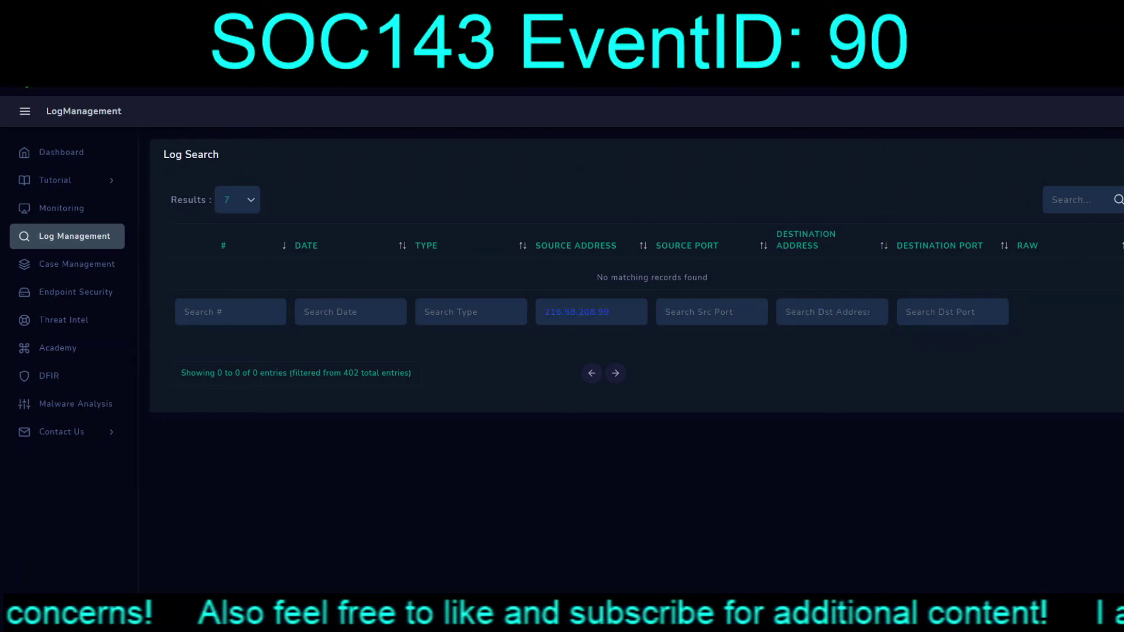
key("BackSpace")
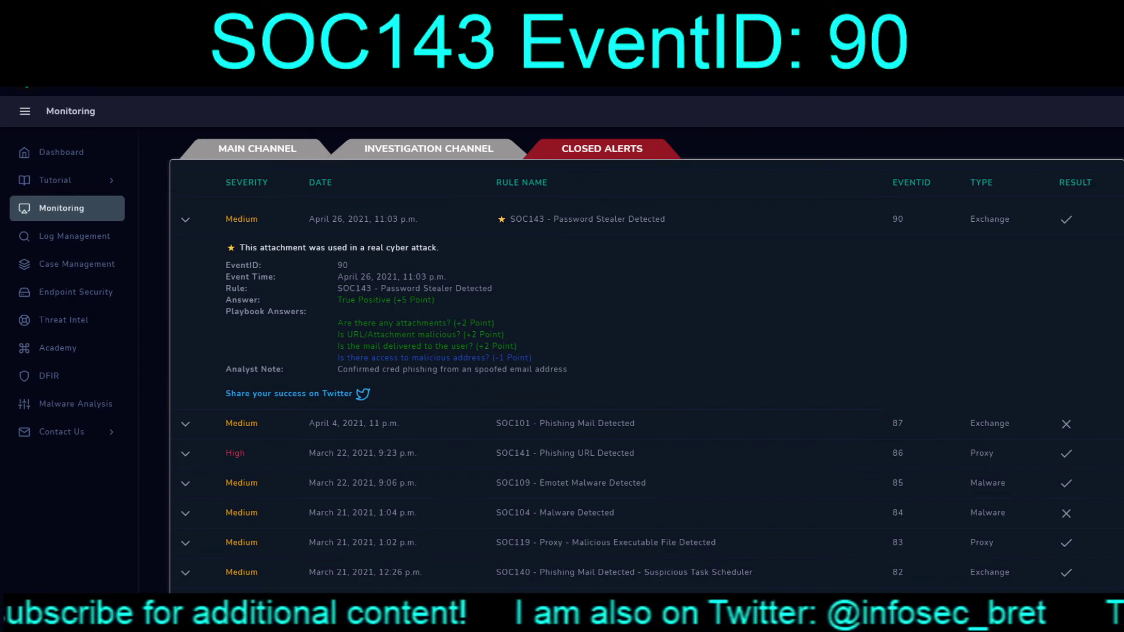
Review the details of the open alerts EventID 89 and EventID 91 in Monitoring, and return to the closed alerts
left_click(256, 149)
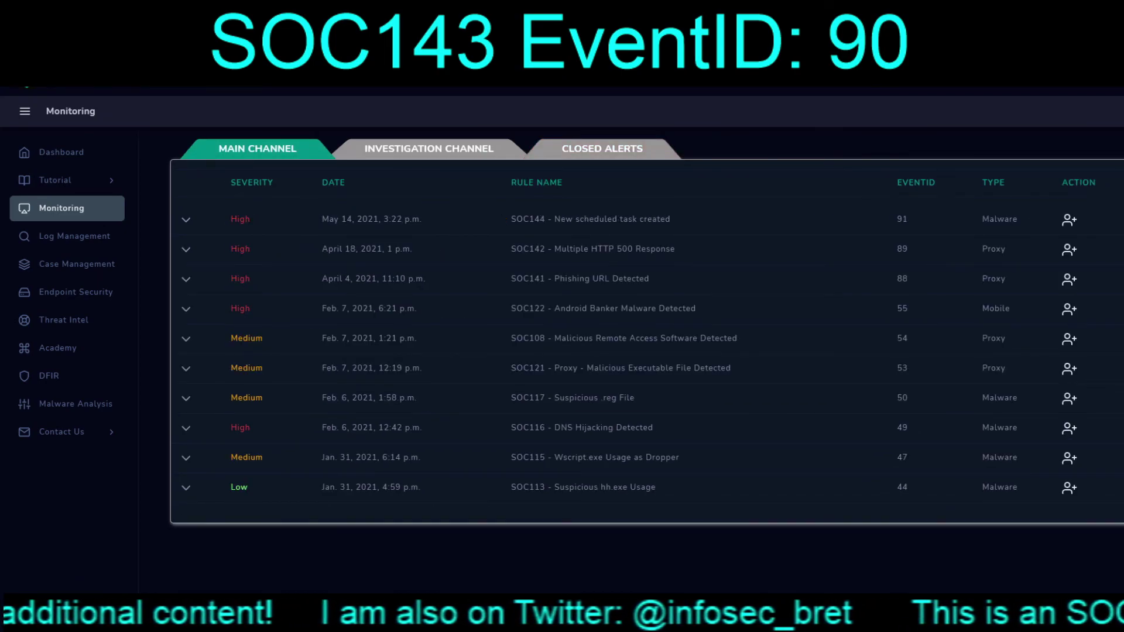
left_click(185, 250)
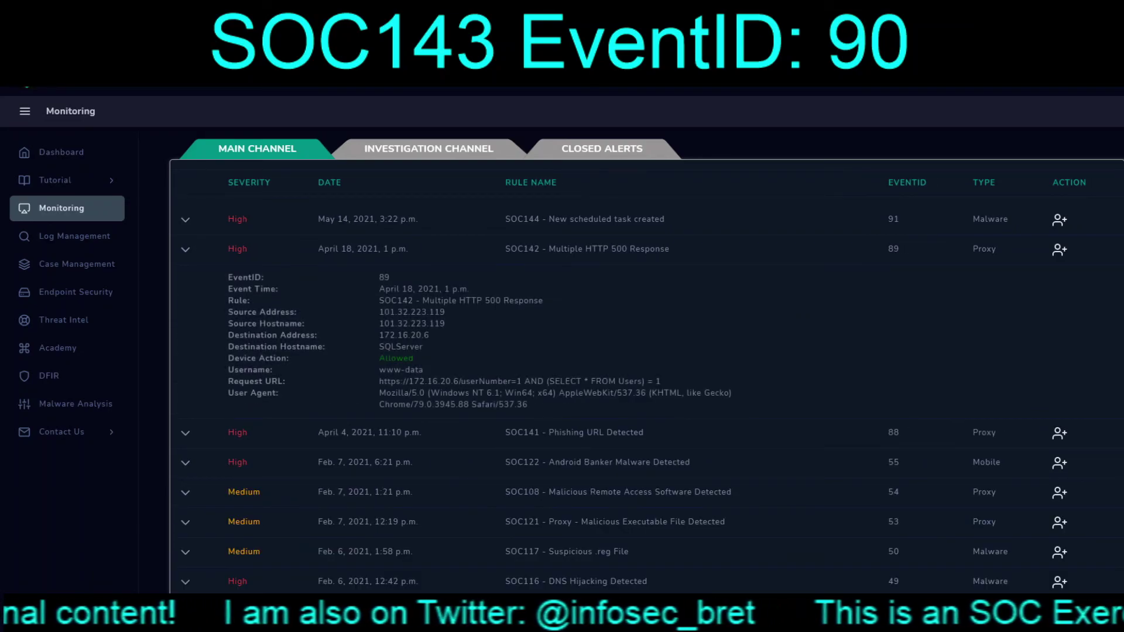
left_click(185, 220)
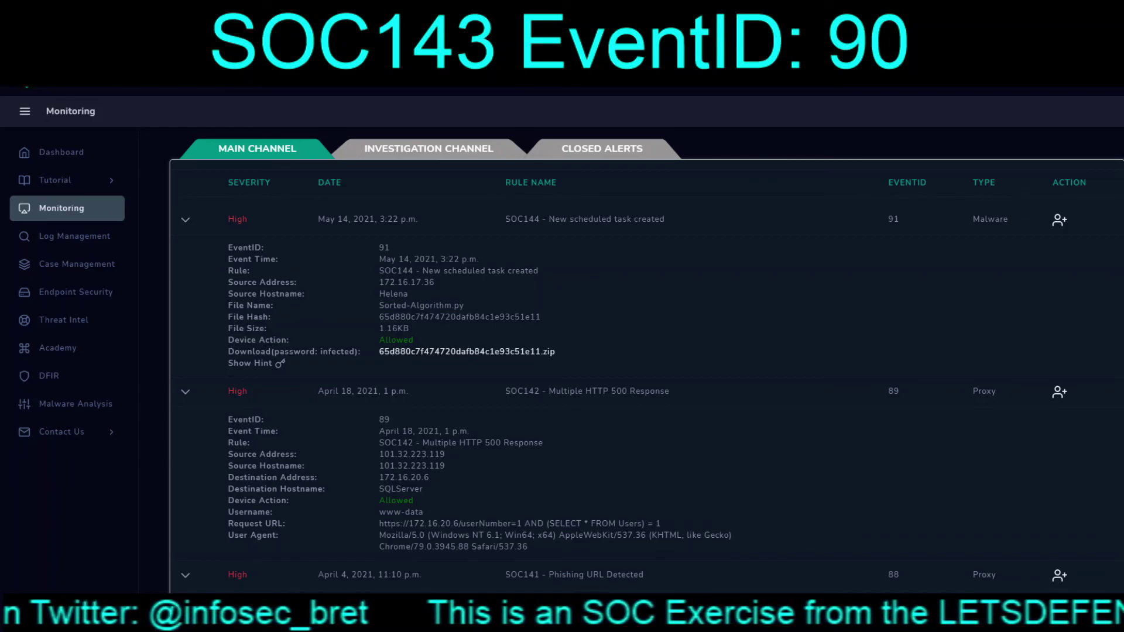
left_click(185, 219)
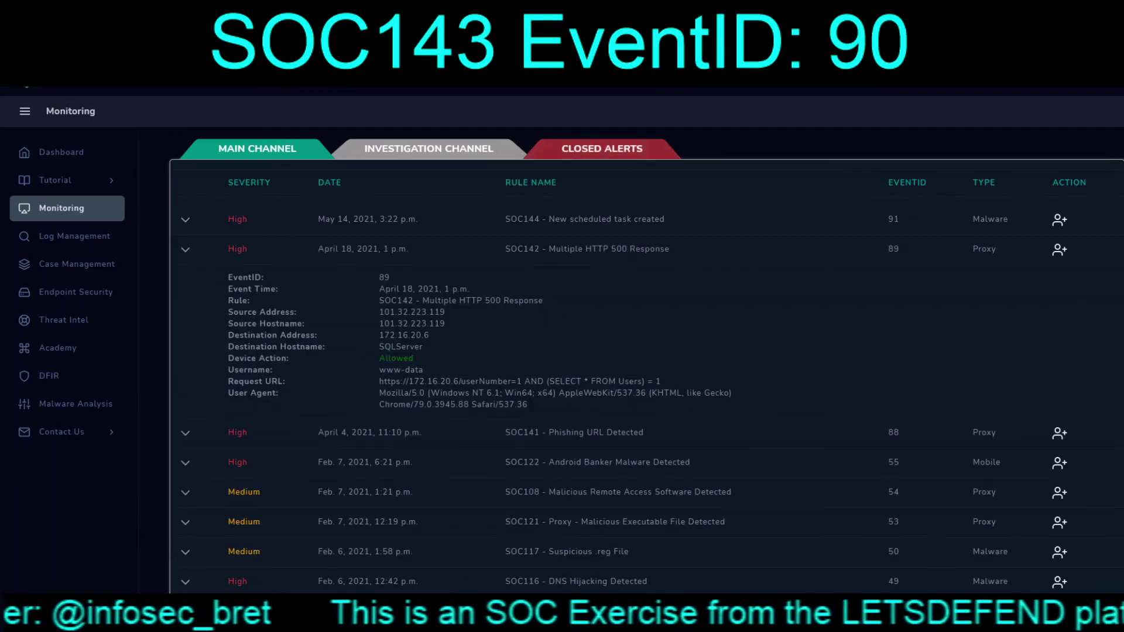
left_click(601, 148)
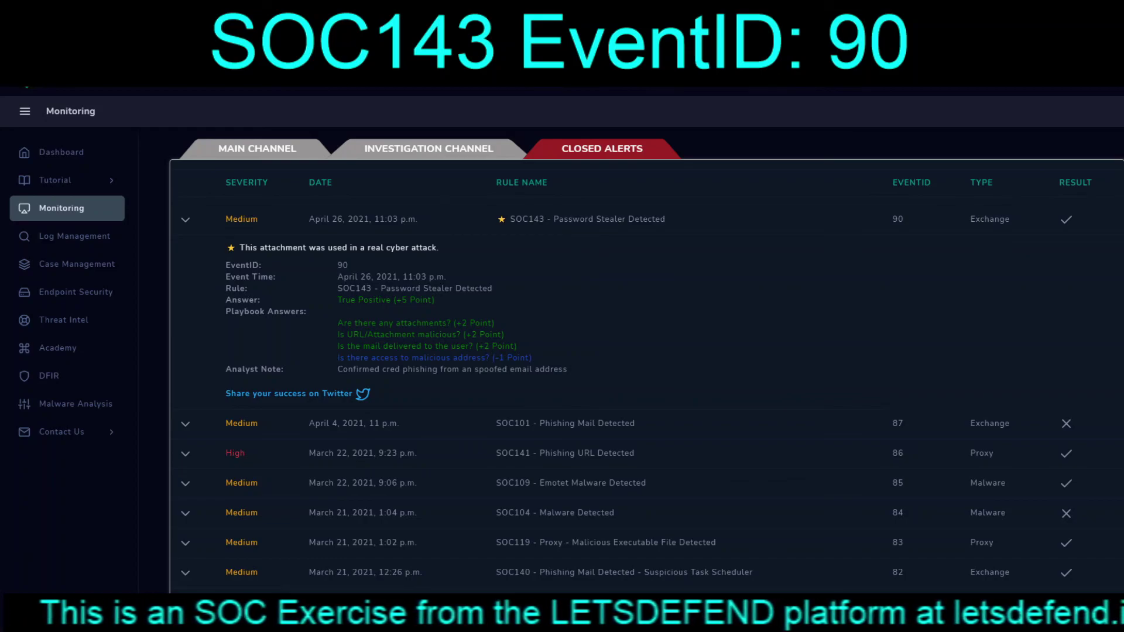
Look through the Endpoint Security host list for the affected machine, checking the details of the SQLServer and TEST hosts
left_click(67, 292)
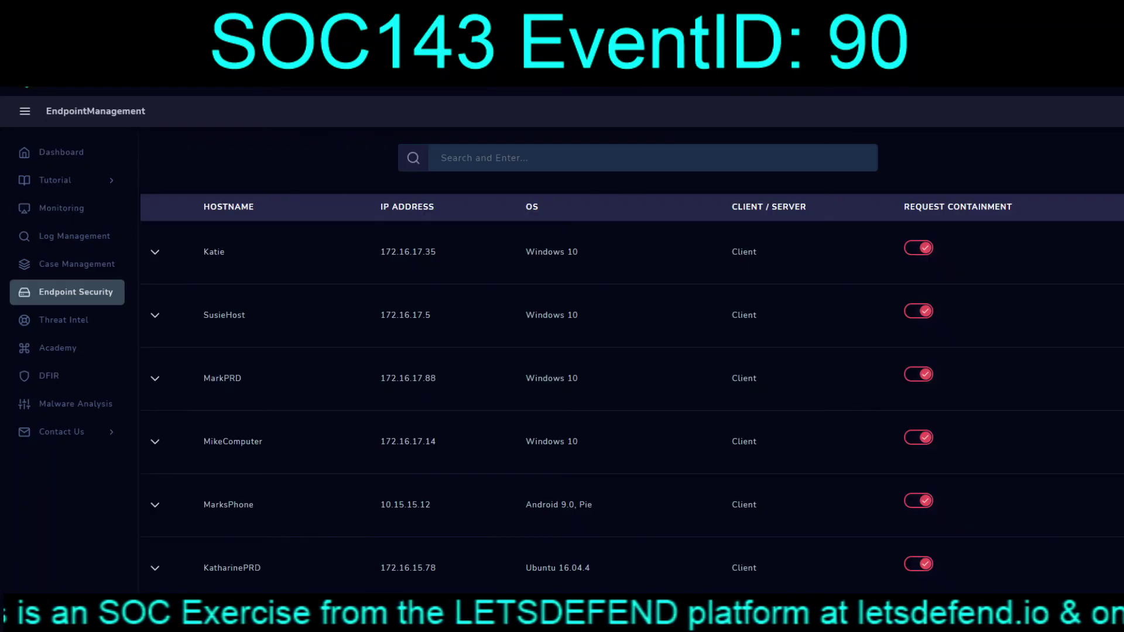
scroll(632, 352, "down", 7)
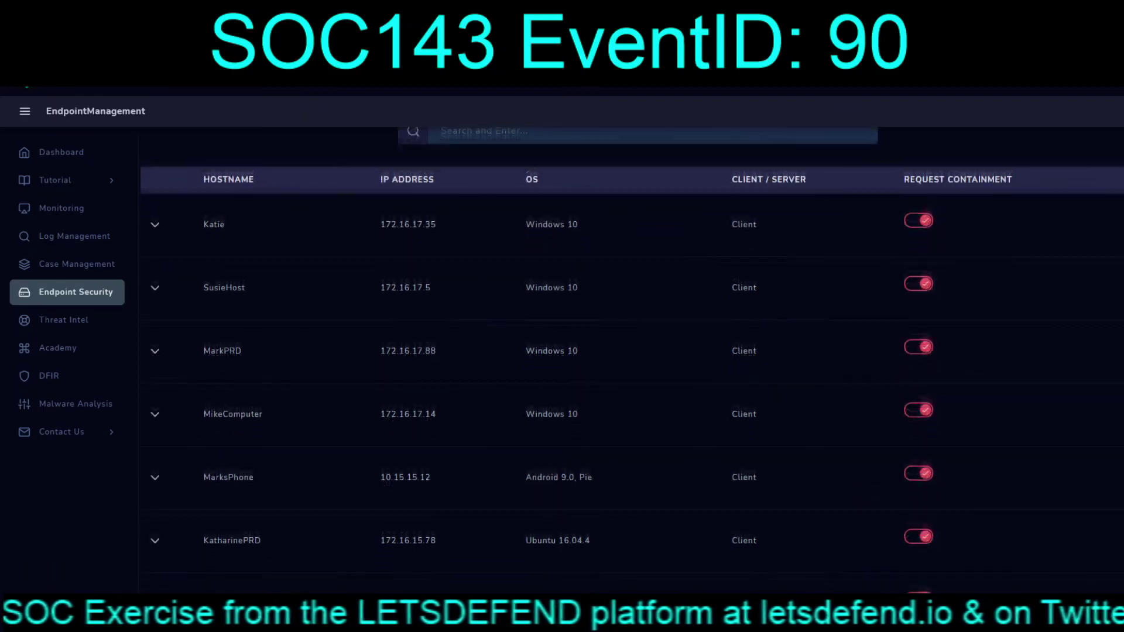
scroll(632, 351, "down", 7)
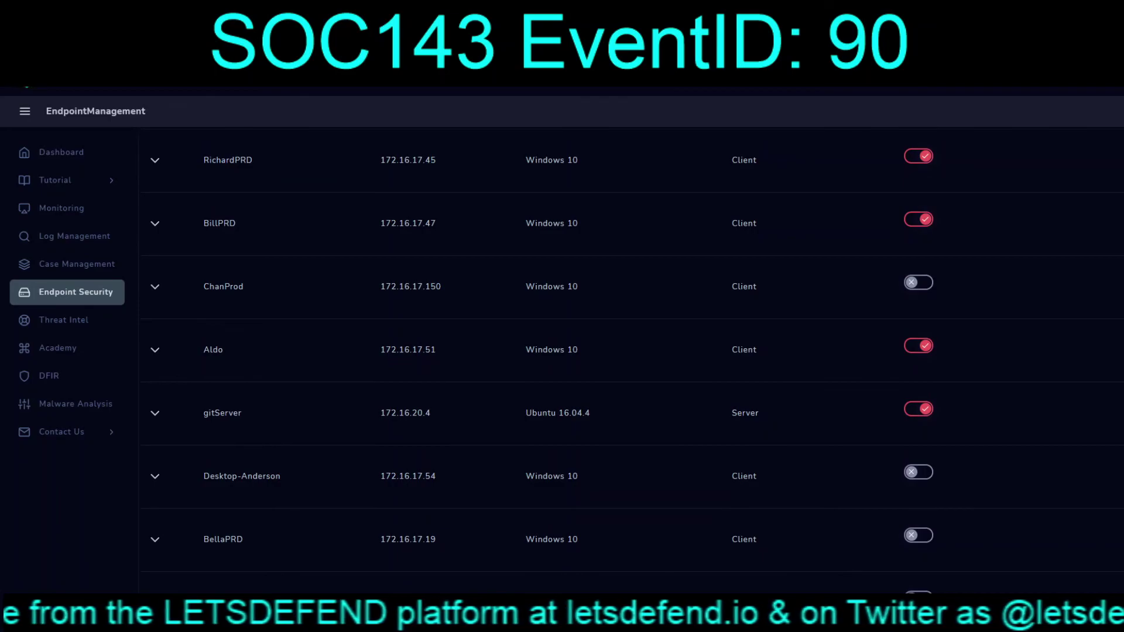
scroll(562, 336, "down", 4)
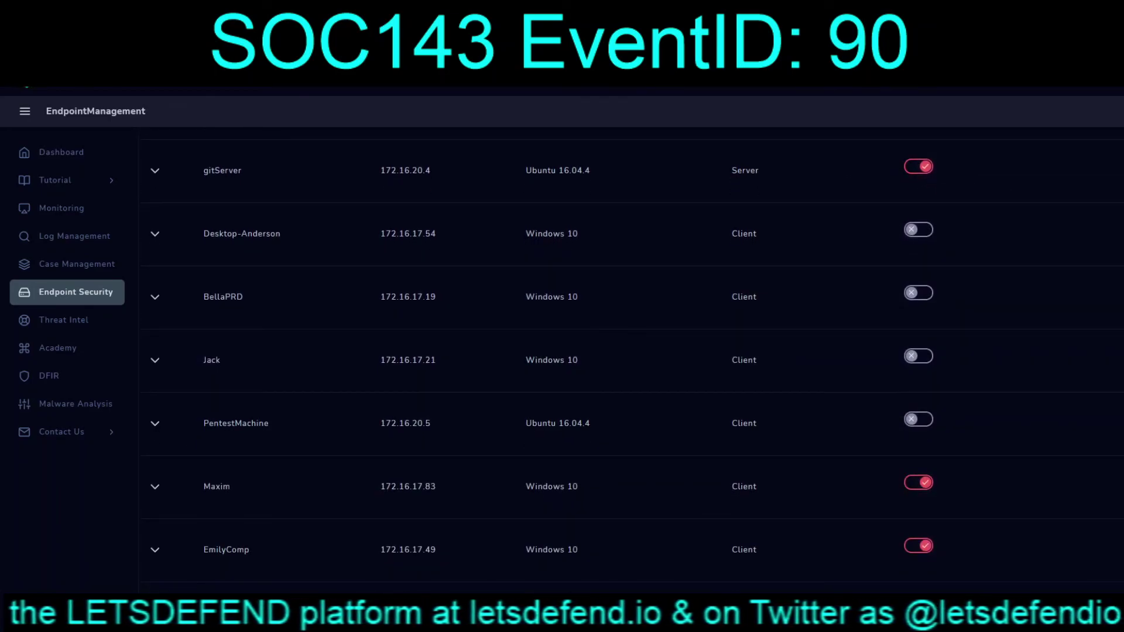
scroll(561, 336, "down", 5)
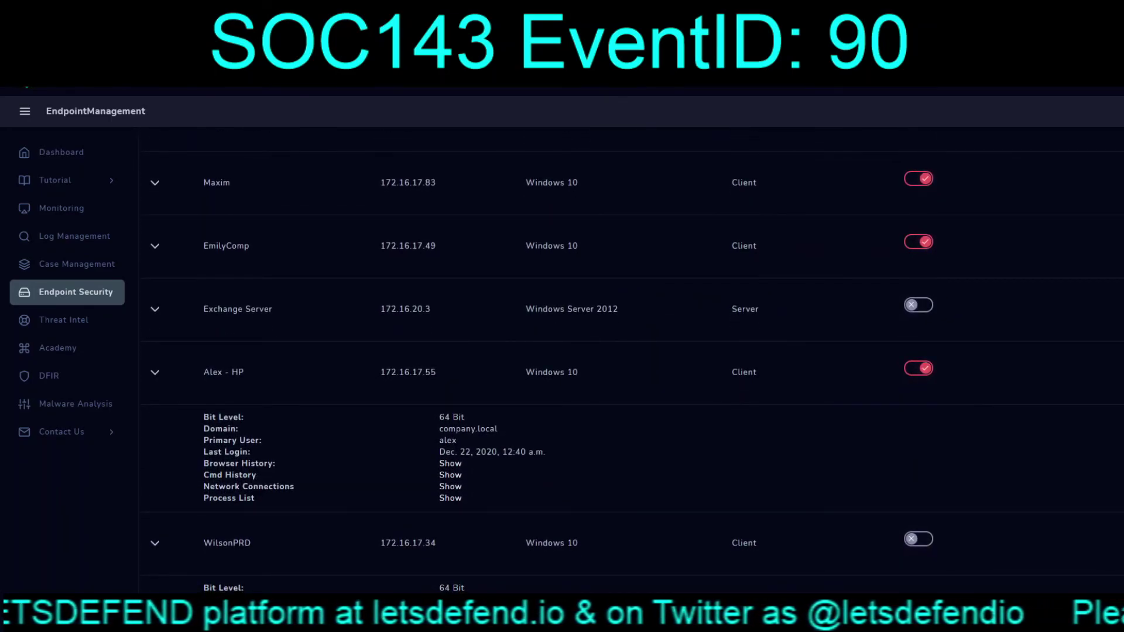
scroll(562, 337, "down", 5)
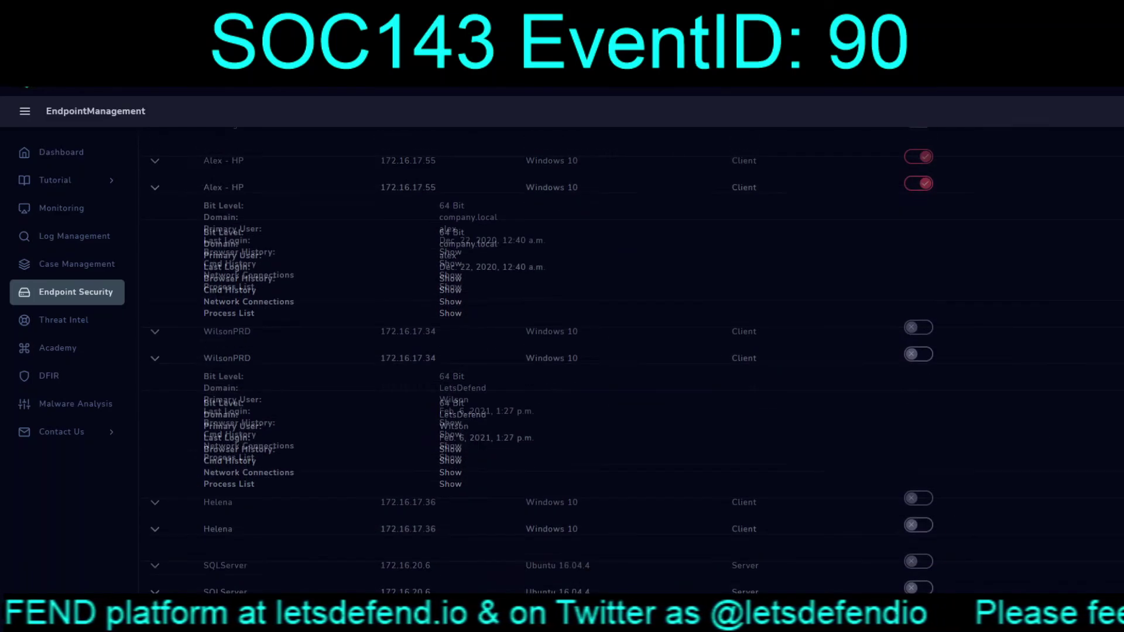
scroll(562, 337, "down", 2)
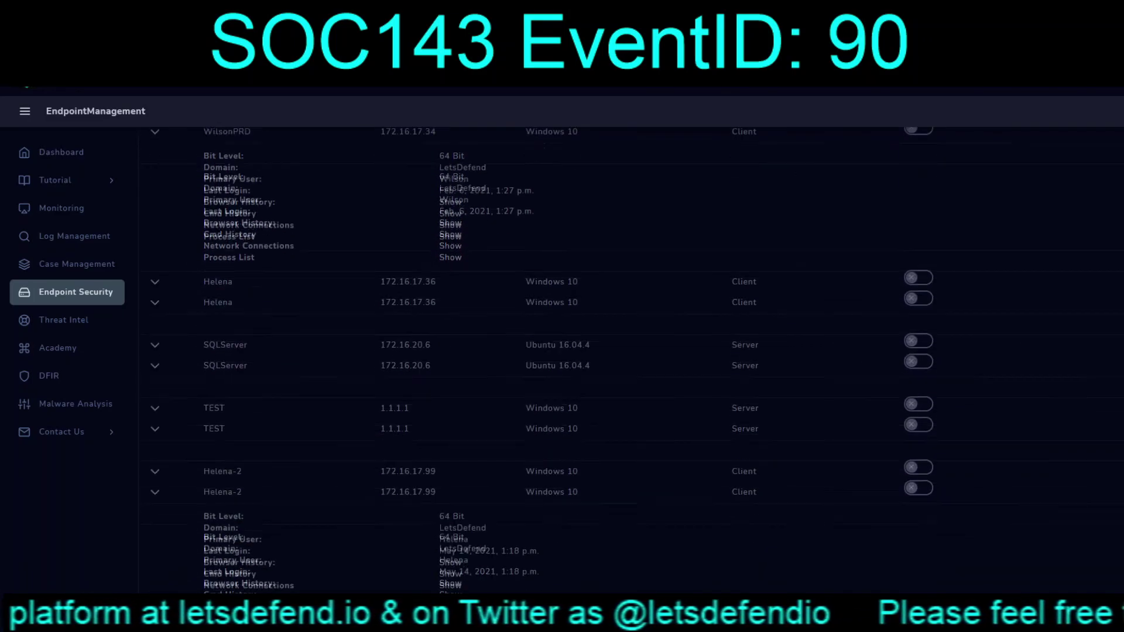
left_click(154, 332)
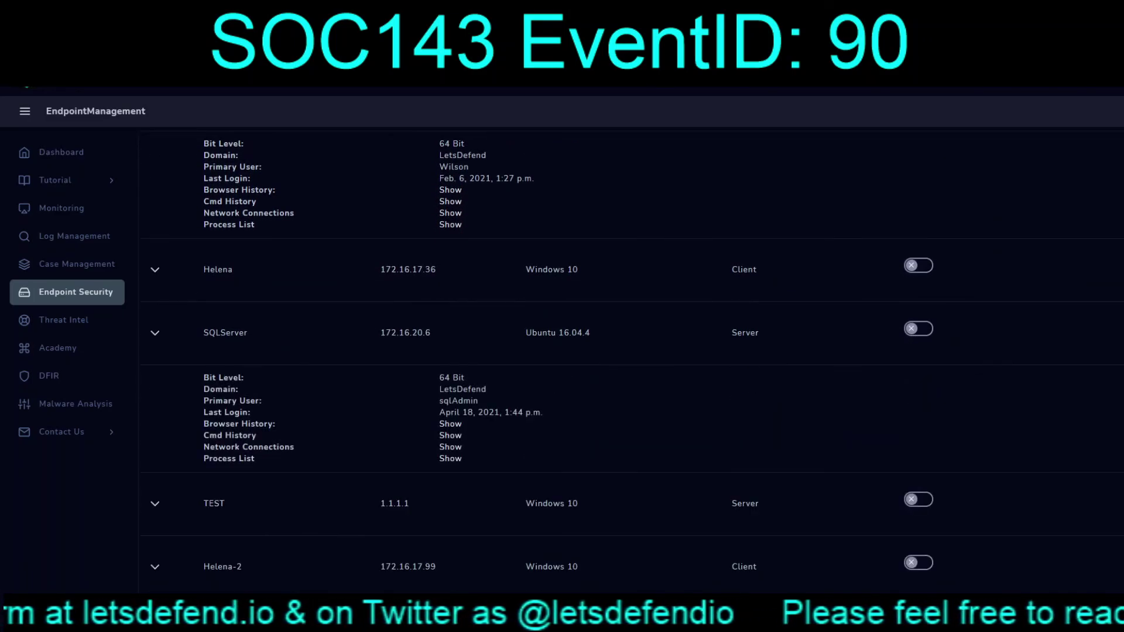
left_click(155, 332)
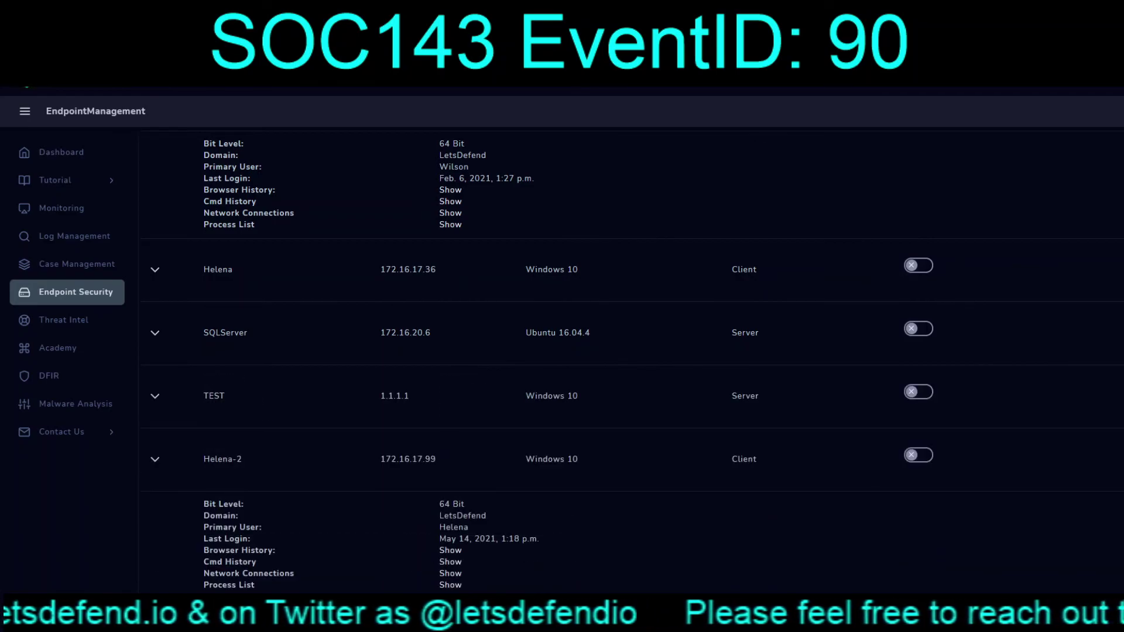
left_click(155, 395)
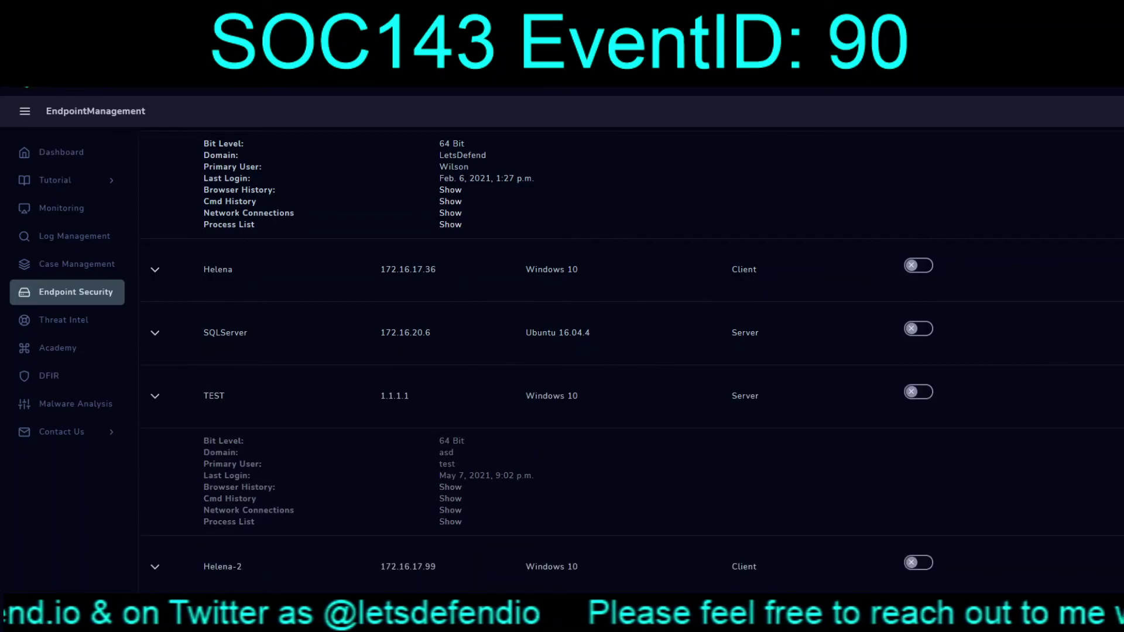
Recheck the endpoint list back up to its first host and inspect the details of the 172.16.17.35 client
scroll(636, 341, "up", 15)
scroll(636, 342, "up", 5)
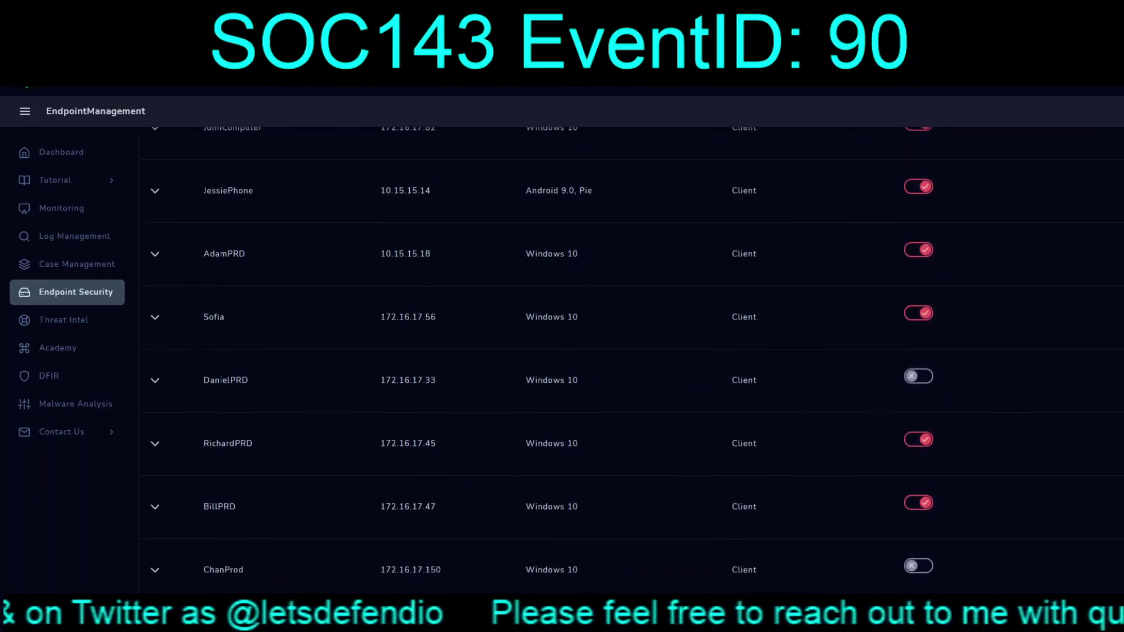
scroll(636, 341, "up", 6)
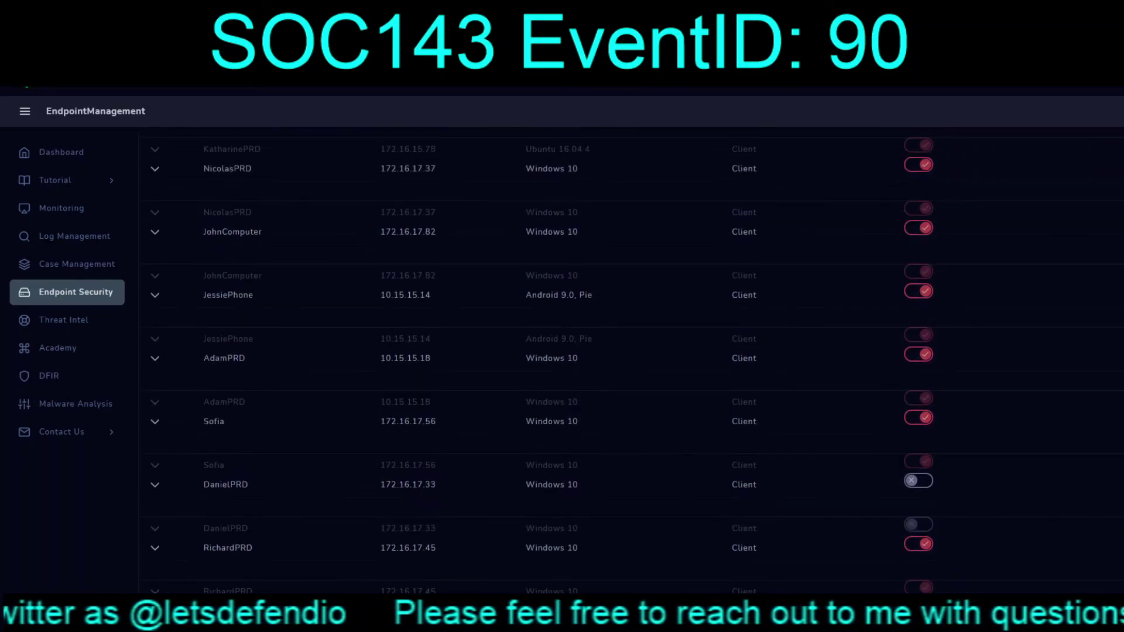
scroll(636, 341, "down", 4)
scroll(636, 341, "down", 3)
scroll(636, 341, "up", 6)
scroll(636, 342, "up", 3)
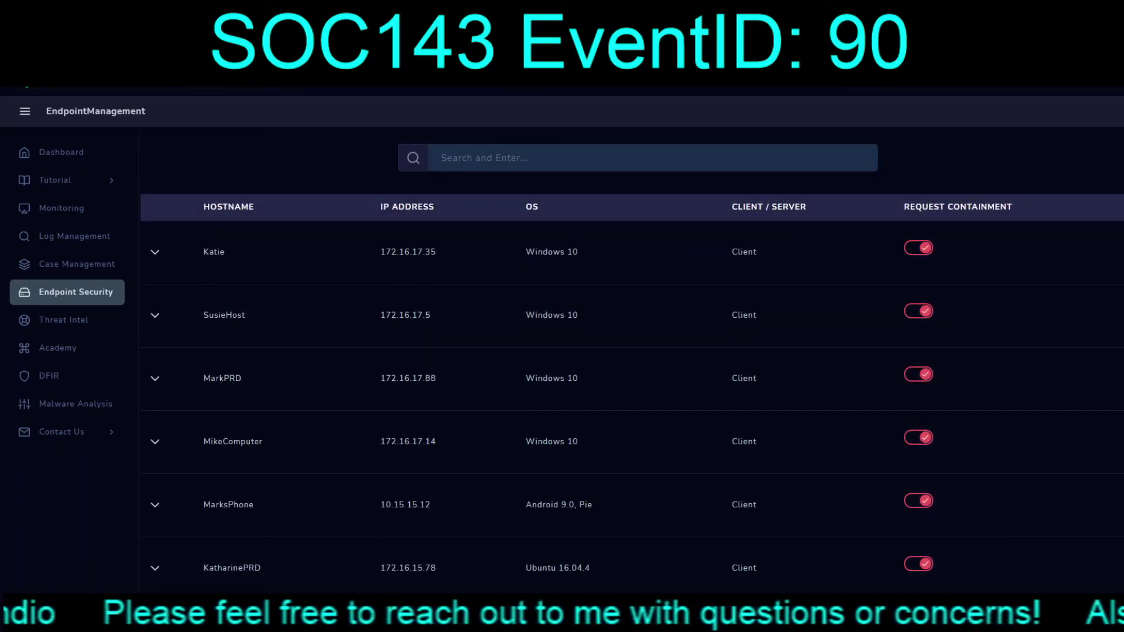
left_click(154, 252)
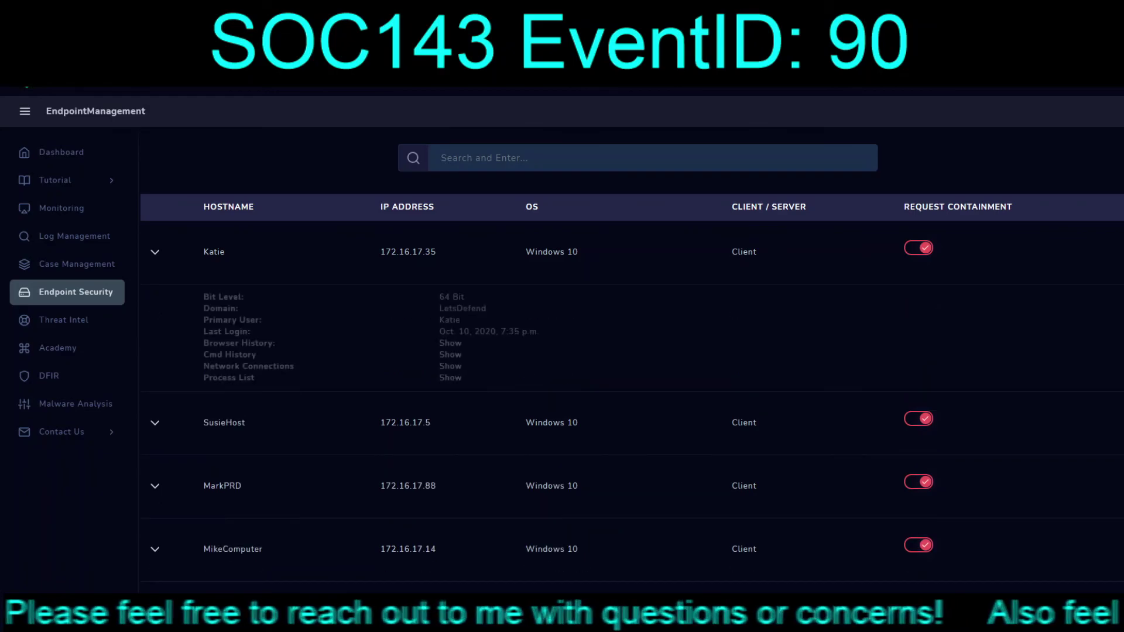
left_click(155, 251)
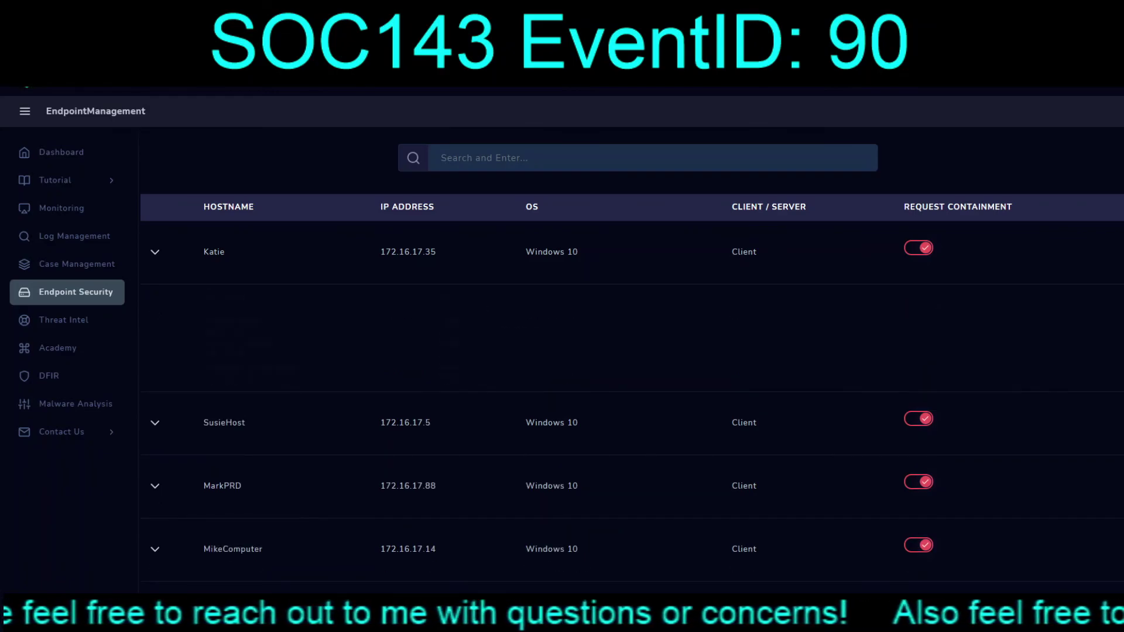